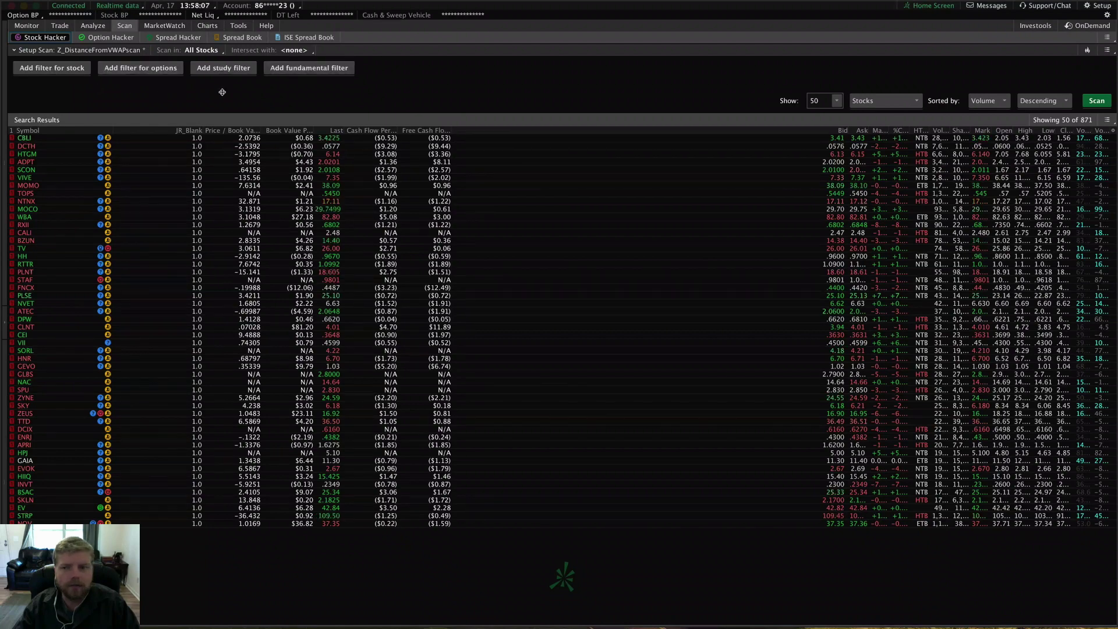
- Run the scan on All Stocks without filters and review the categories, watchlists and industries available as the scan universe
left_click(1099, 101)
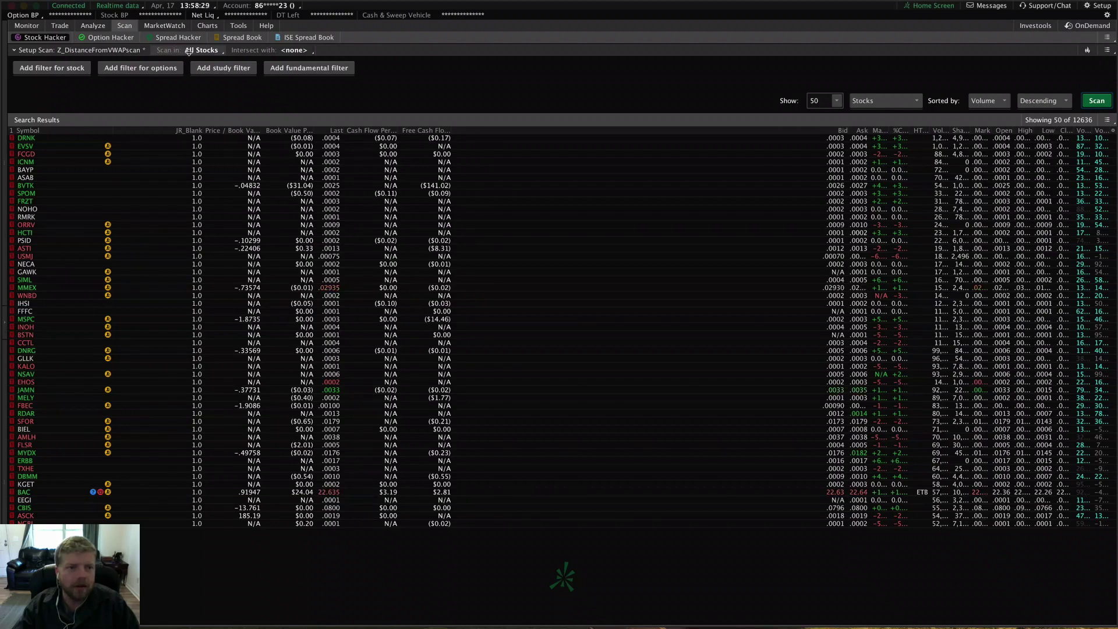
left_click(203, 51)
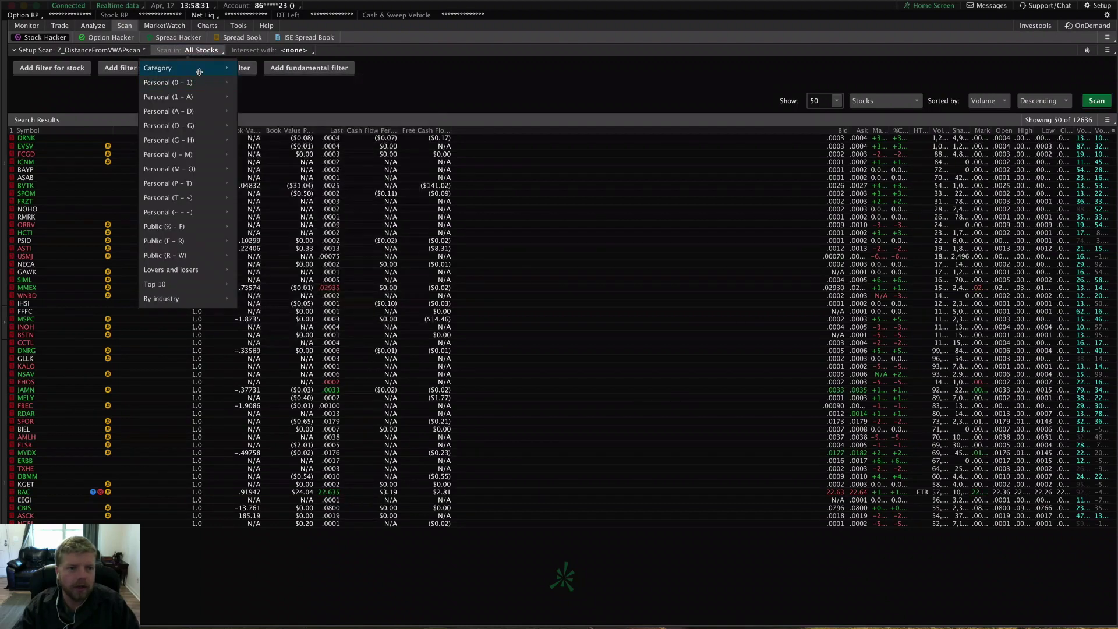
mouse_move(192, 68)
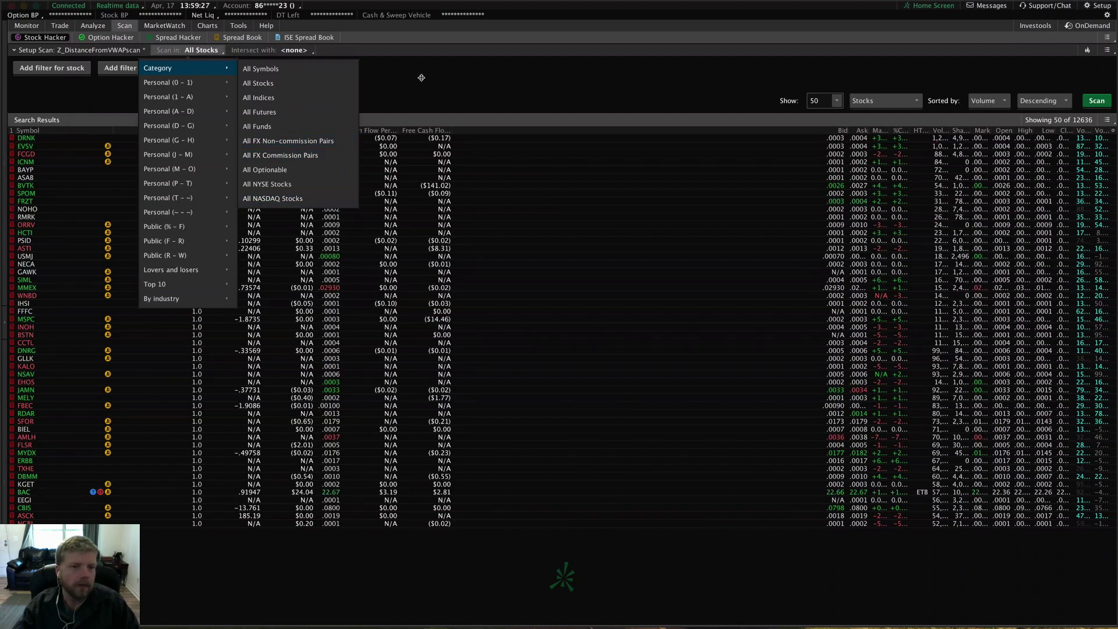
mouse_move(193, 88)
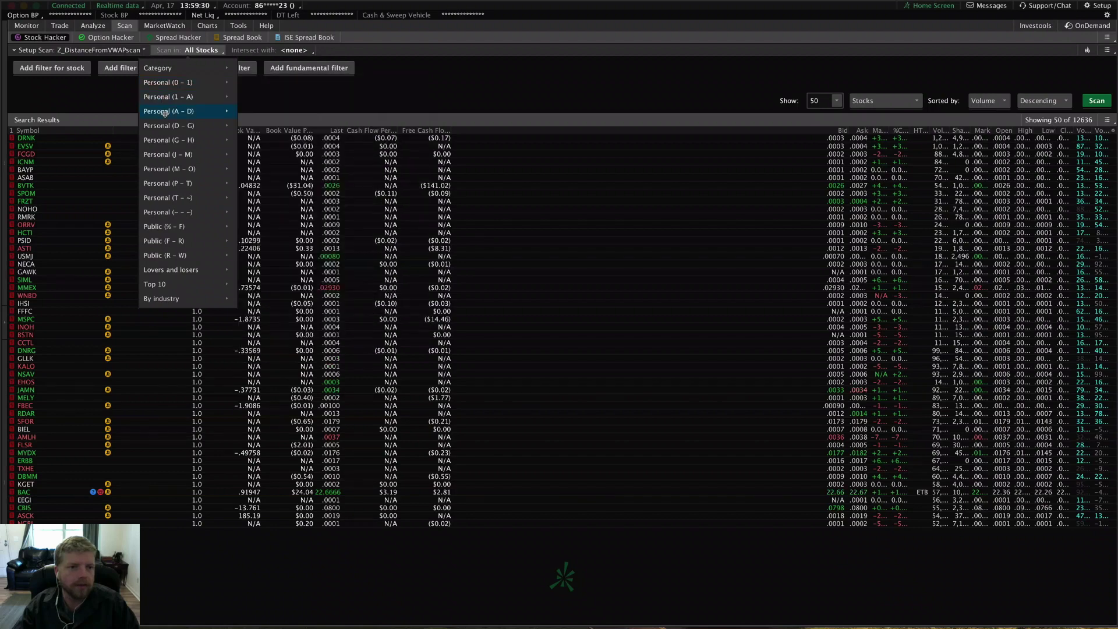
mouse_move(166, 113)
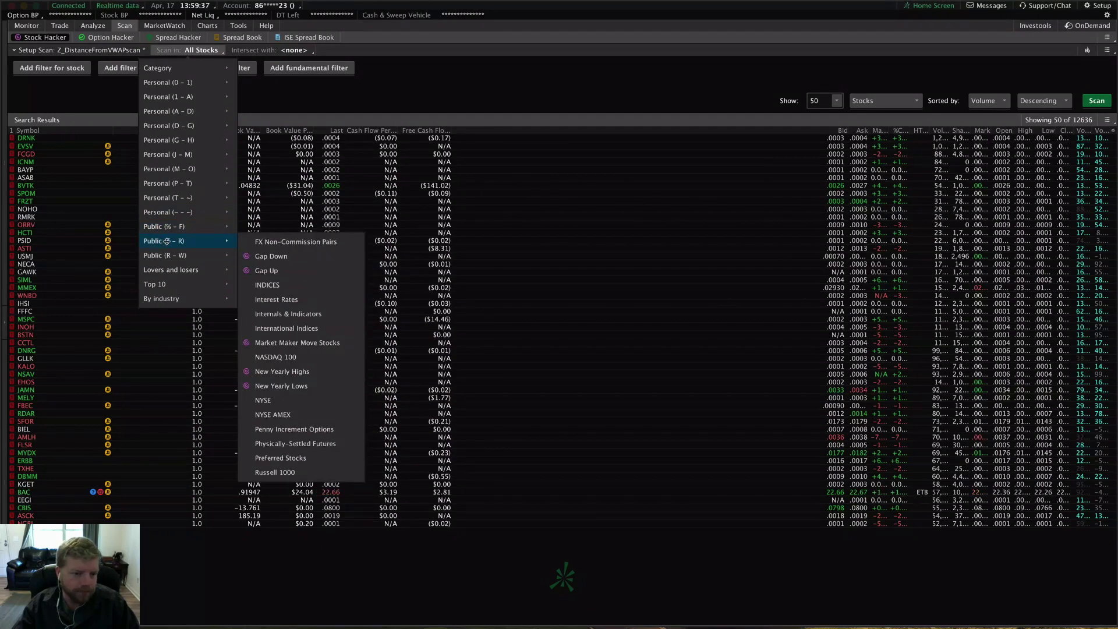
mouse_move(166, 270)
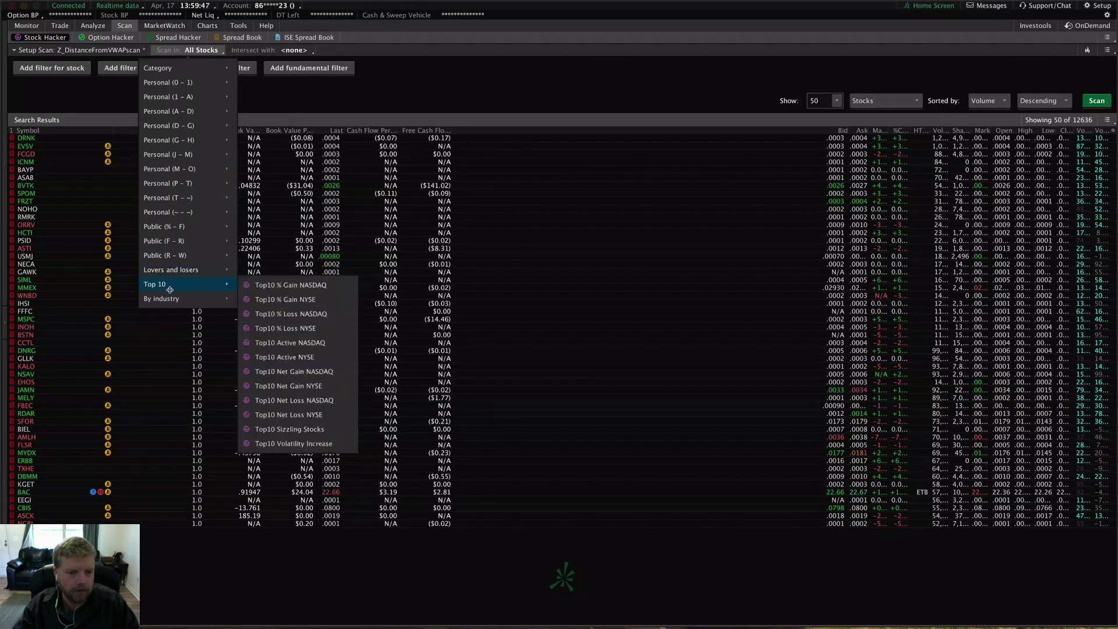
mouse_move(169, 298)
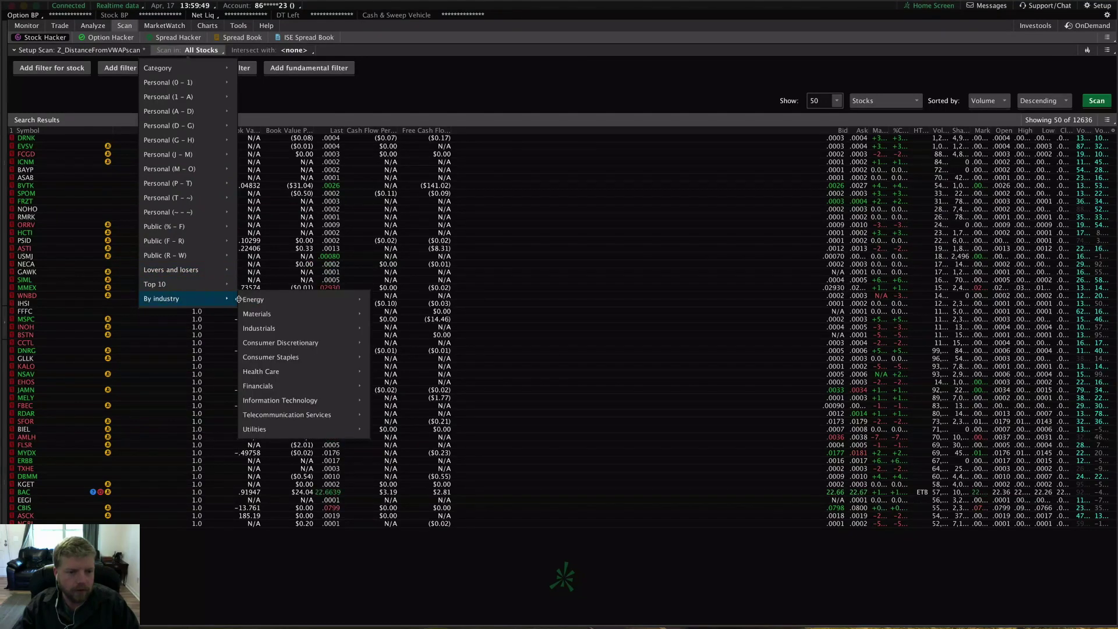
mouse_move(280, 344)
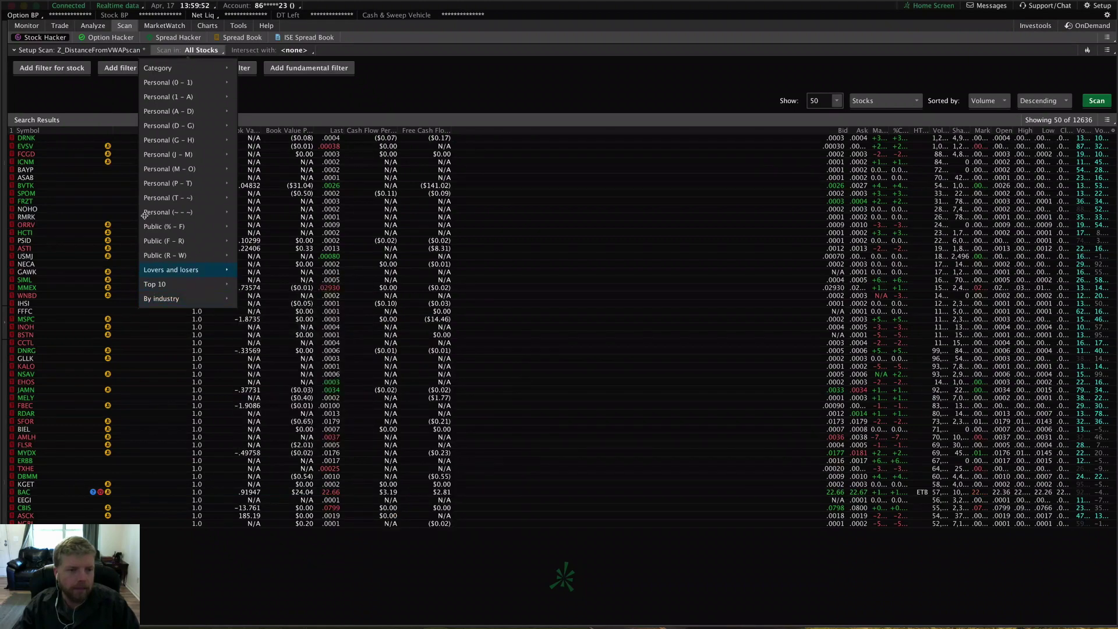
left_click(262, 87)
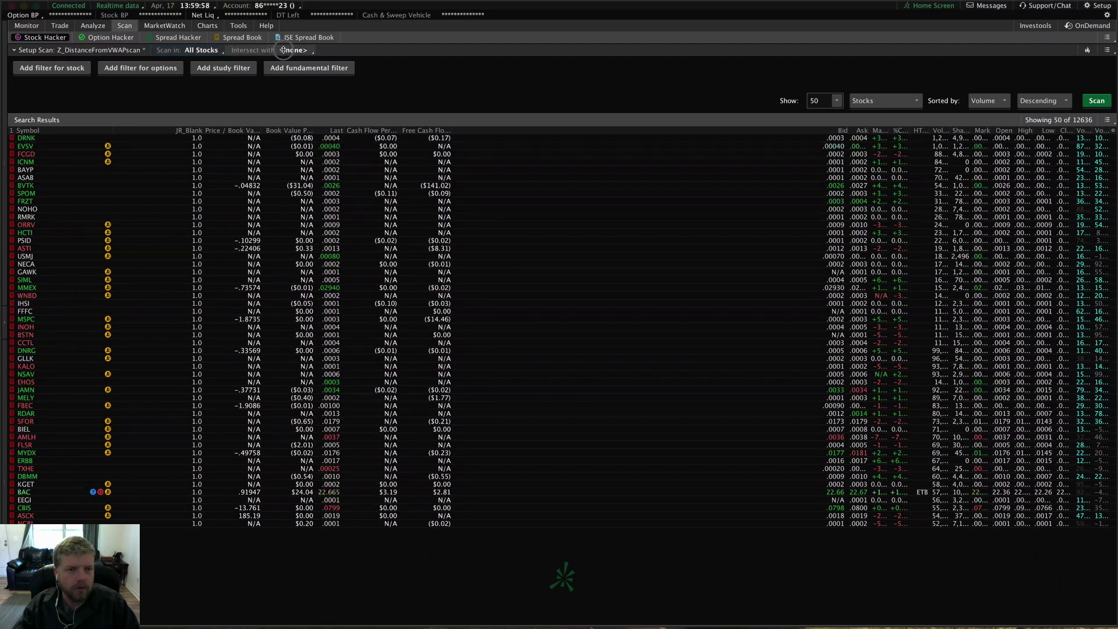
- Compare the lists offered for intersecting the scan with those offered for the scan universe, including the personal lists
left_click(298, 50)
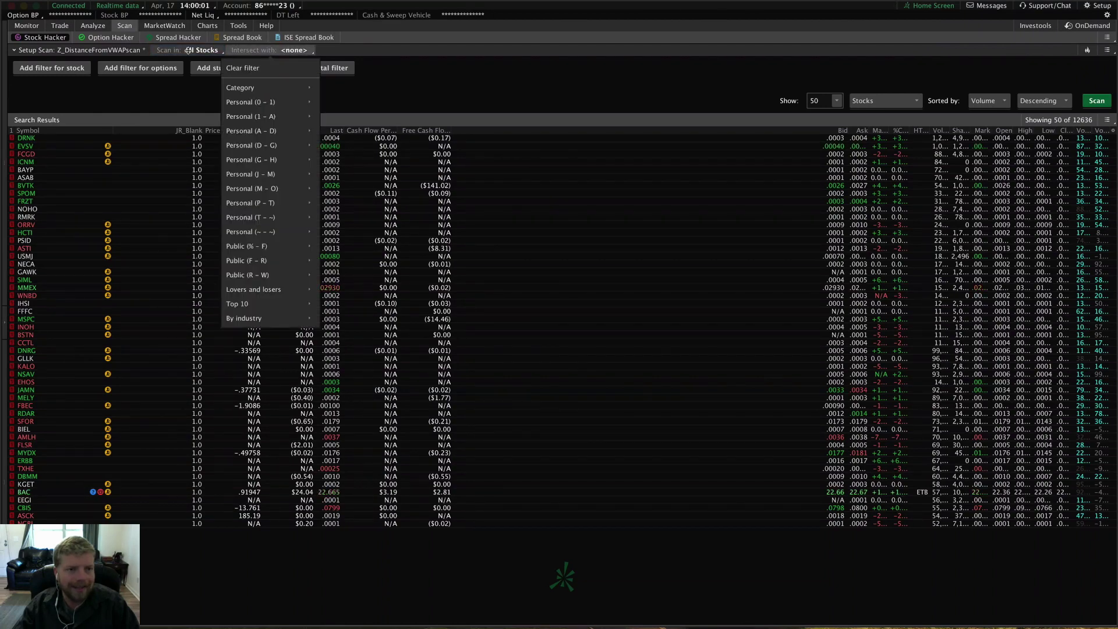
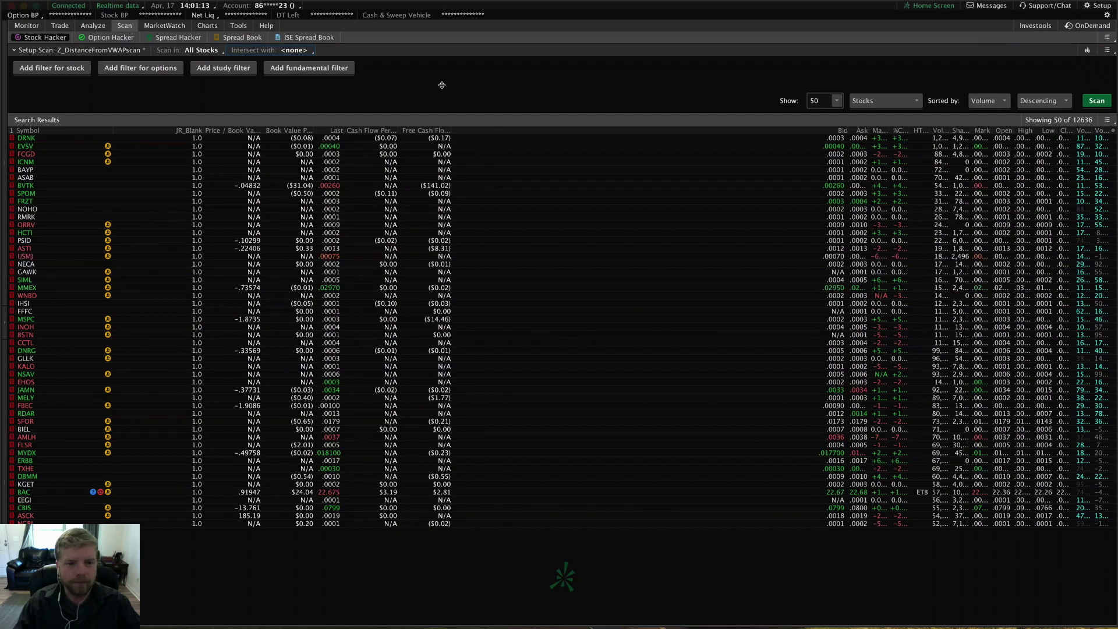
left_click(200, 51)
mouse_move(189, 69)
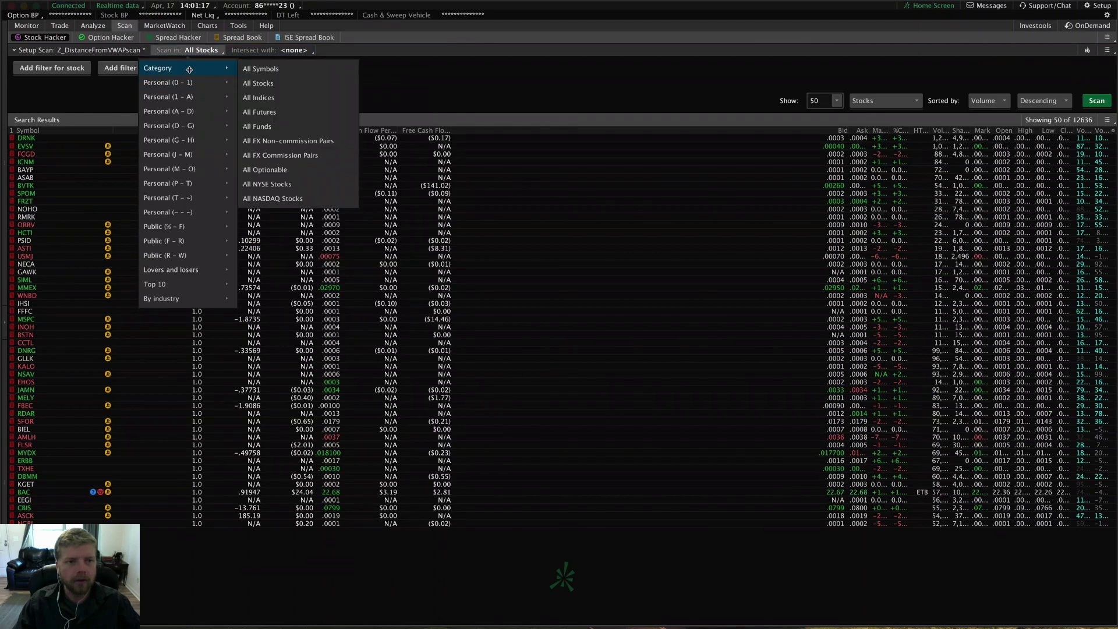
mouse_move(192, 198)
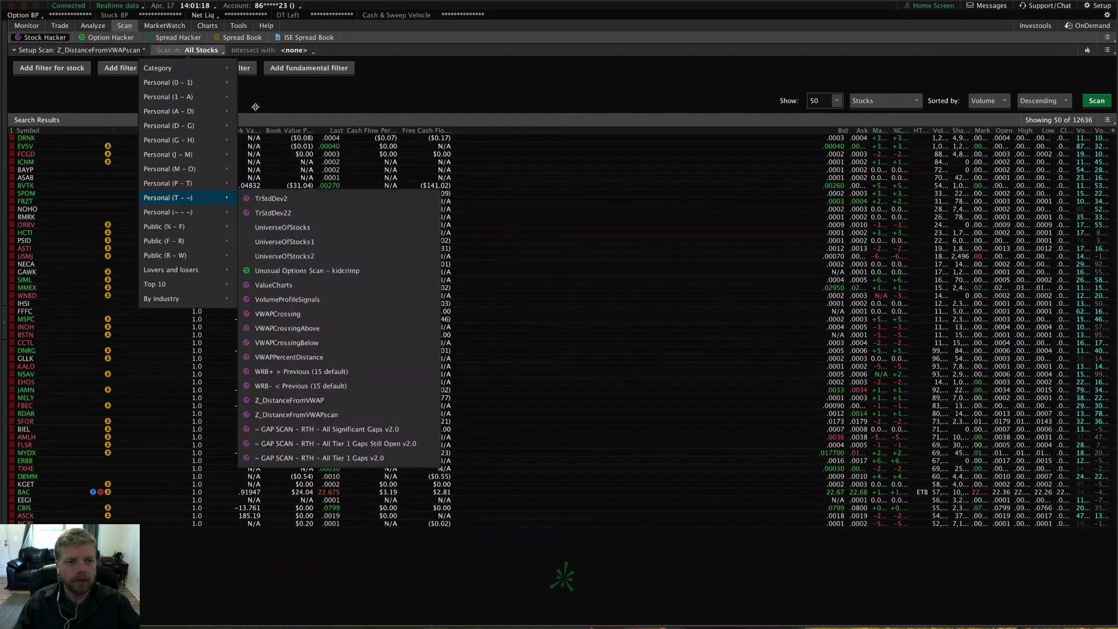
left_click(445, 93)
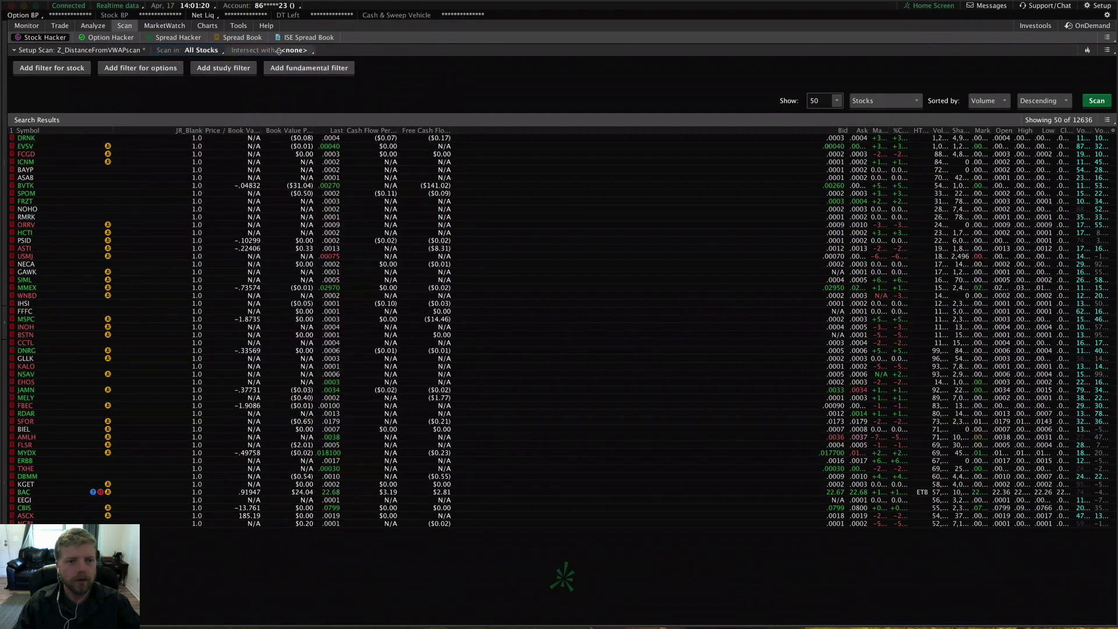
left_click(281, 51)
left_click(412, 97)
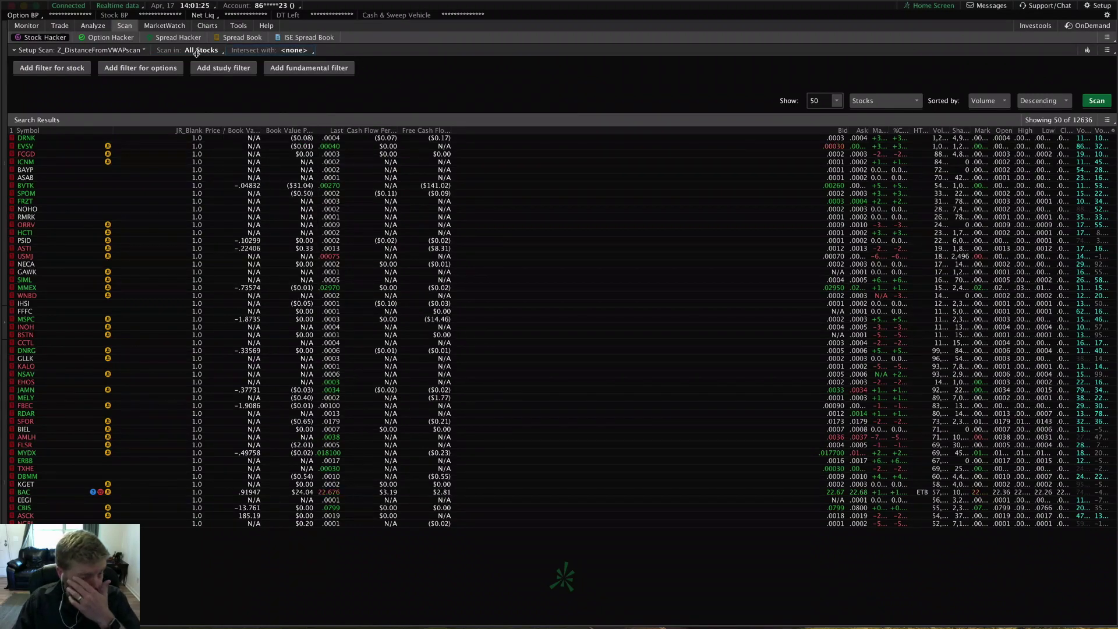
- Examine the options for saving, loading and sharing scan queries, including the personal and public queries available to load
left_click(1107, 51)
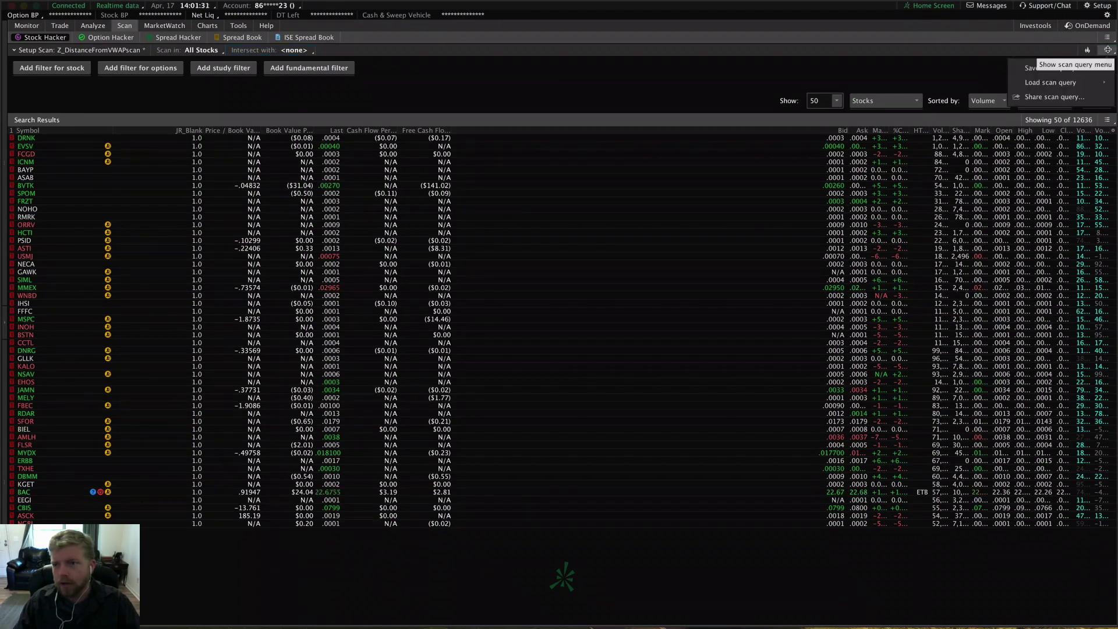
left_click(1108, 50)
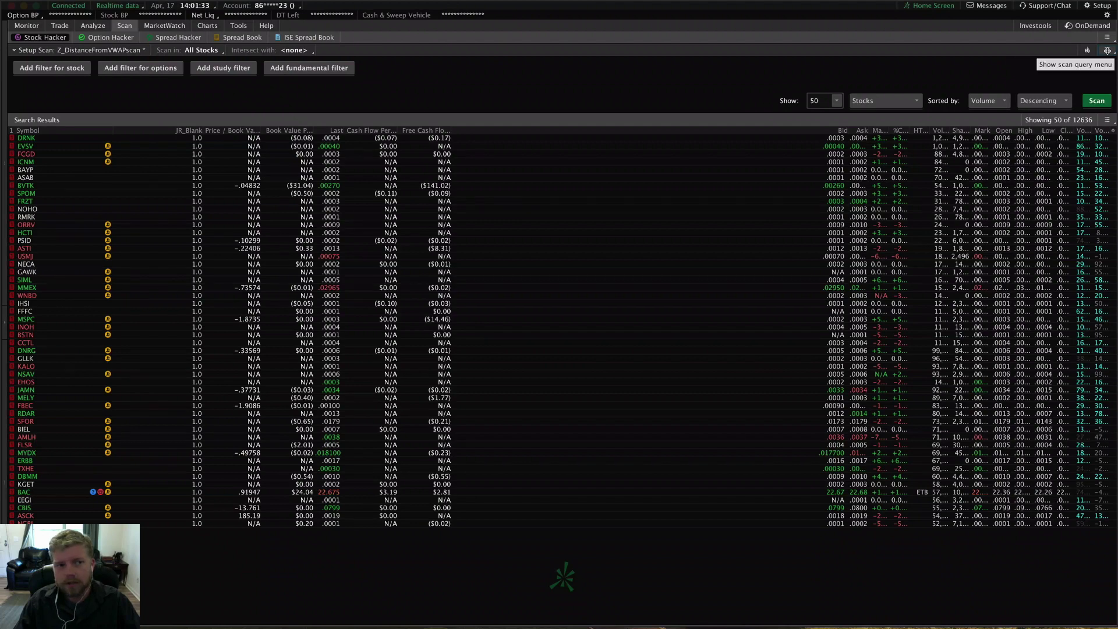
left_click(1107, 50)
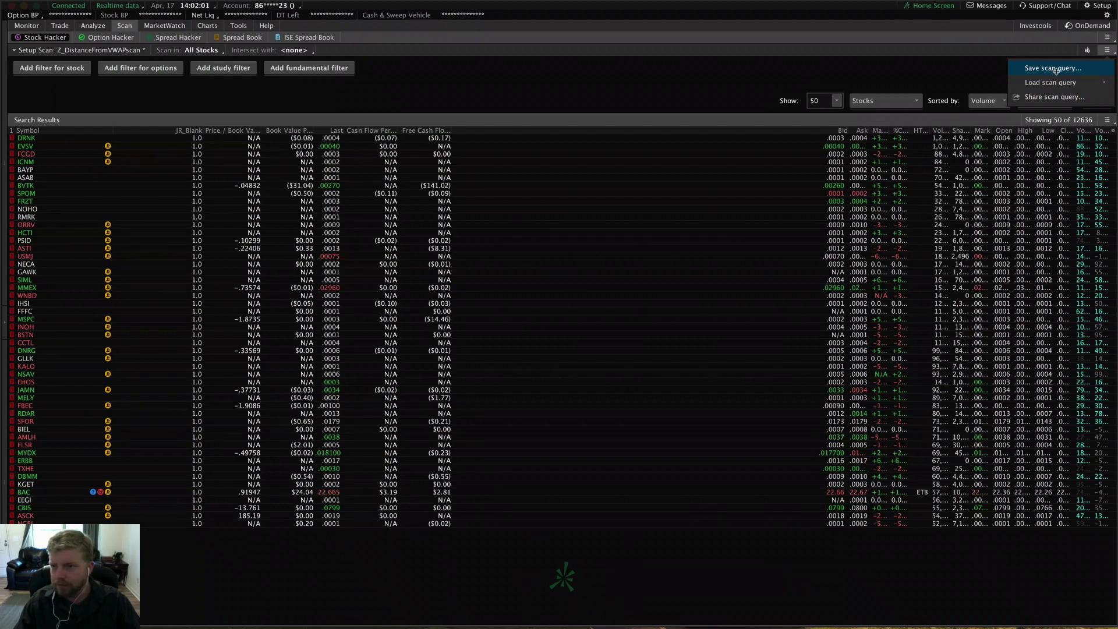
mouse_move(1047, 82)
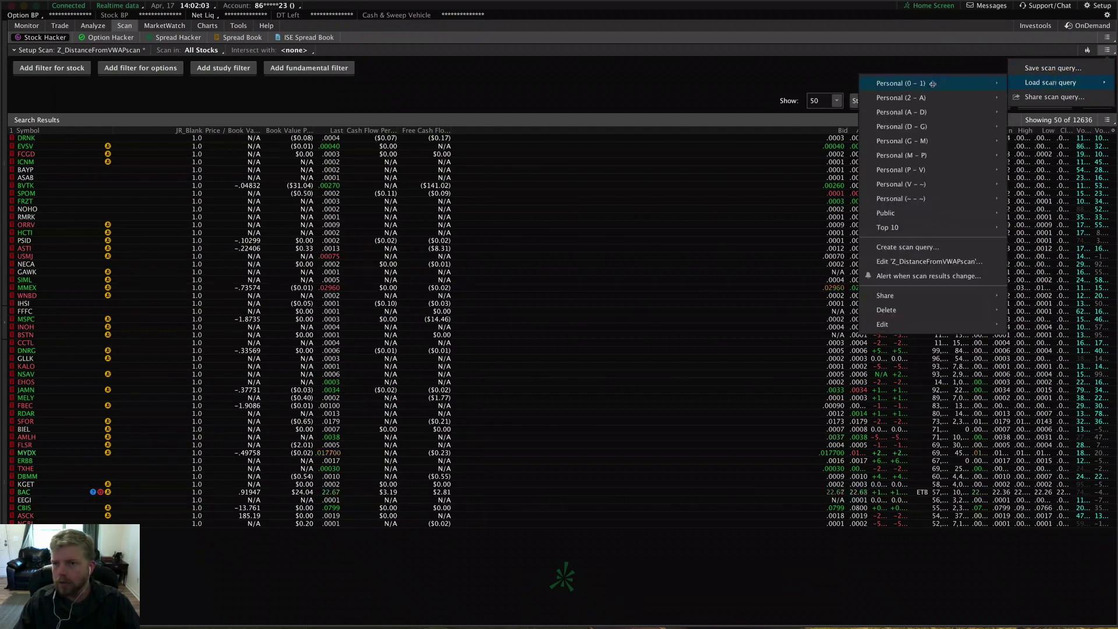
mouse_move(930, 83)
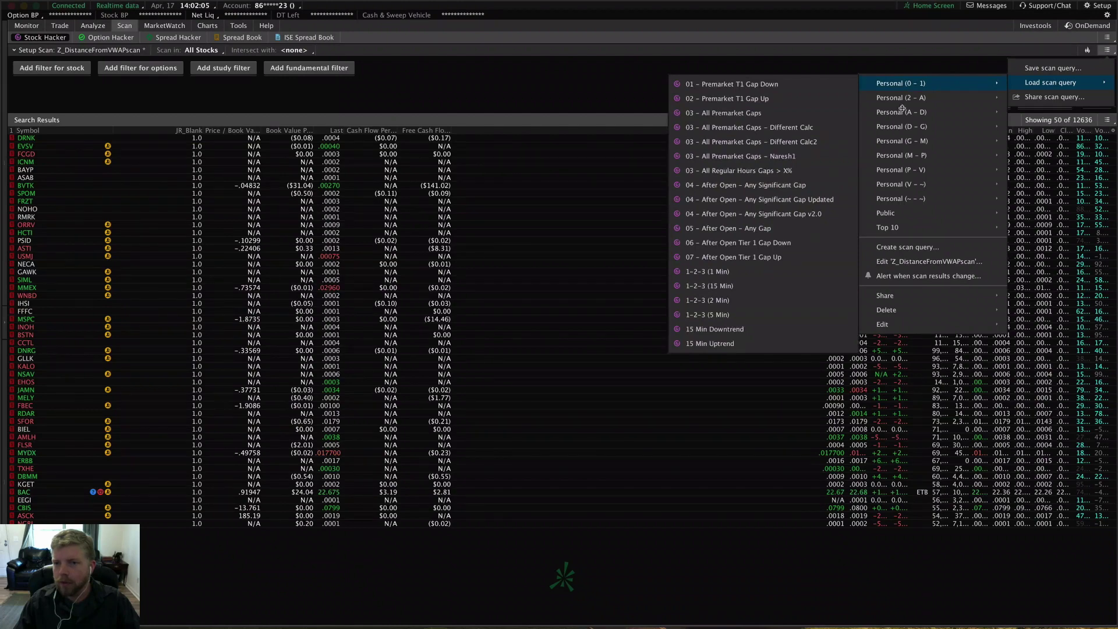
mouse_move(901, 122)
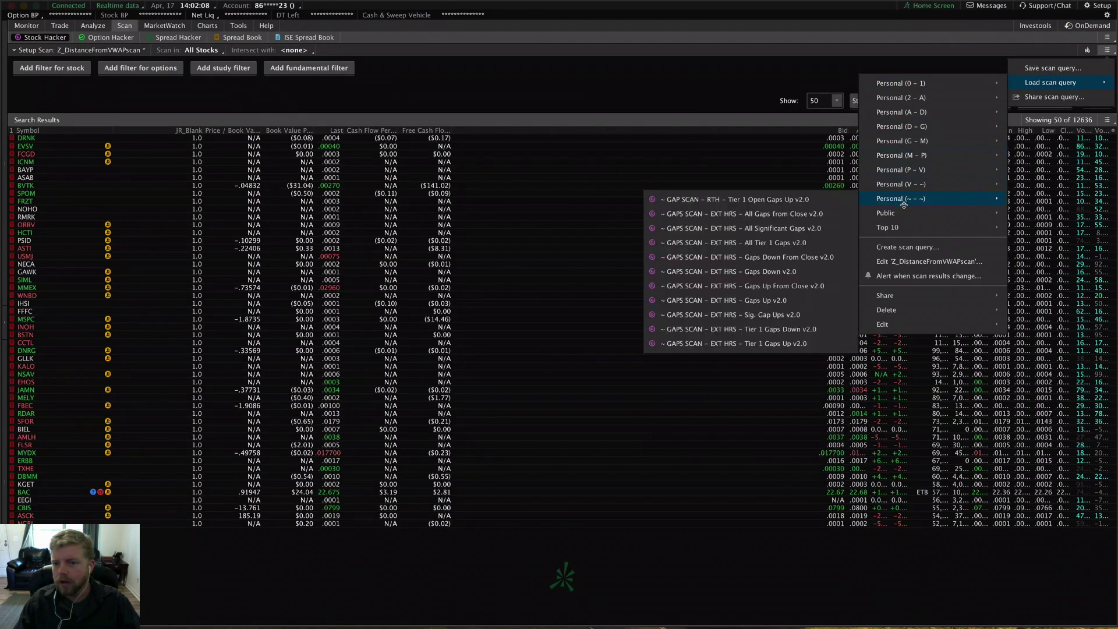
mouse_move(903, 213)
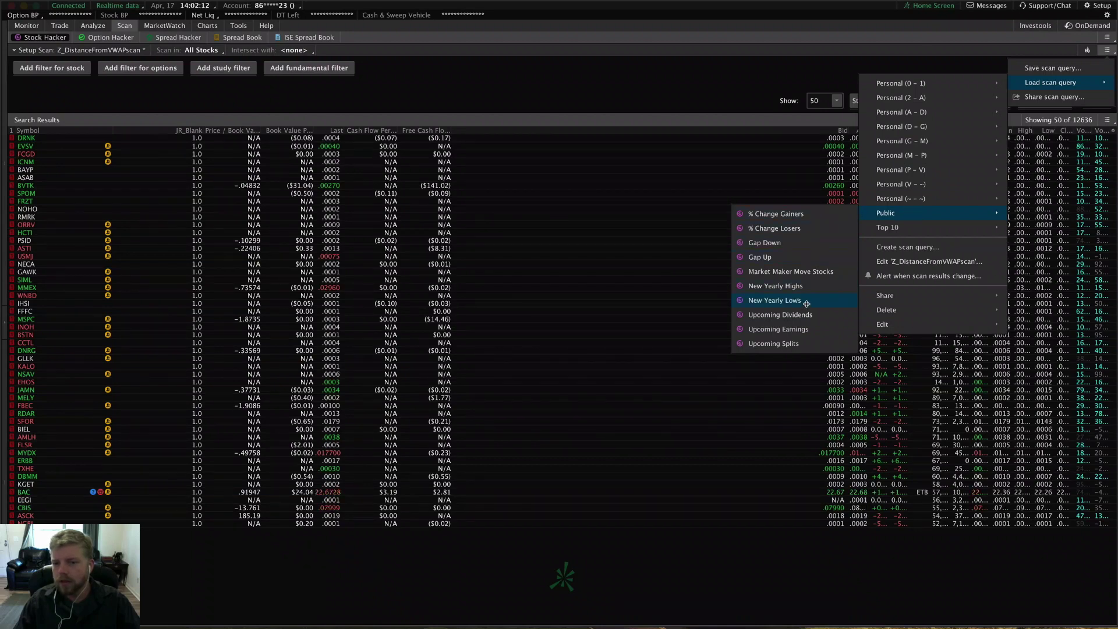
mouse_move(968, 182)
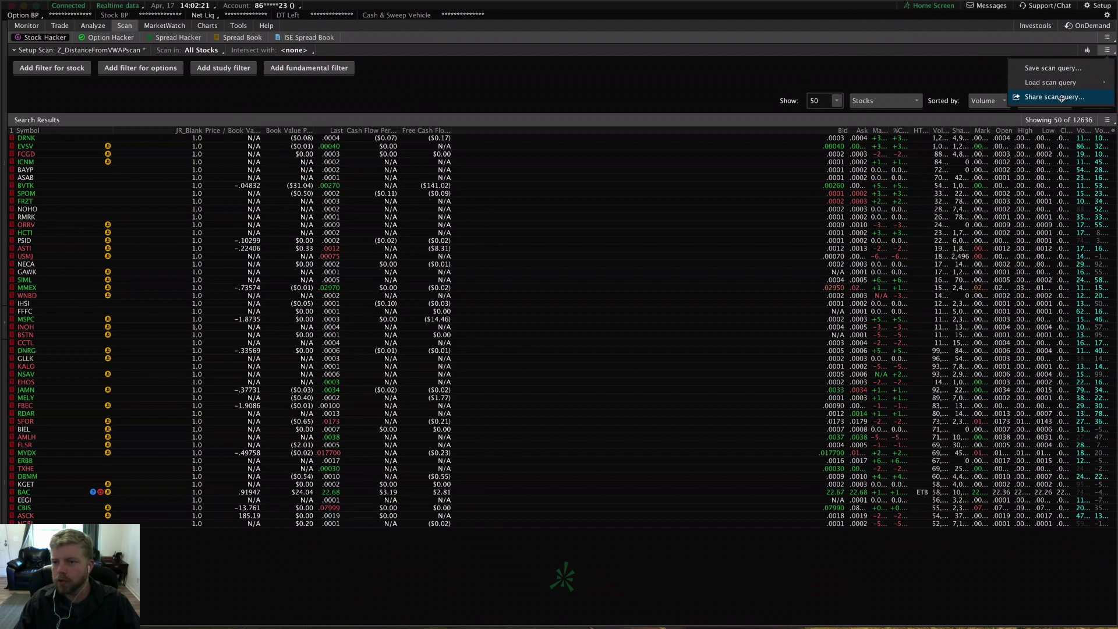
left_click(656, 80)
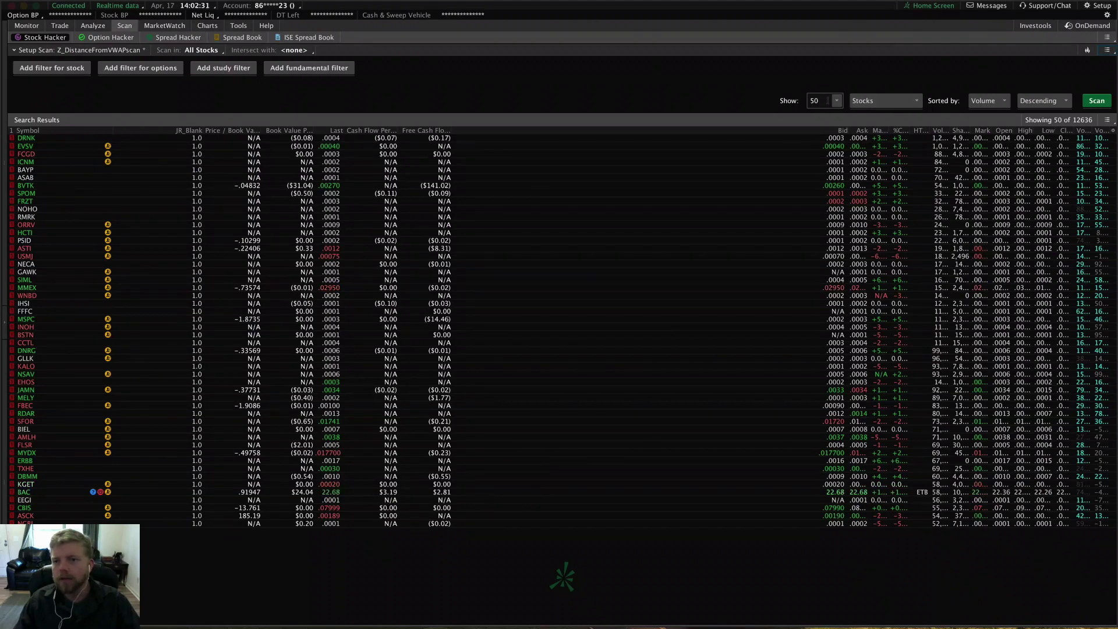
- Review the choices for the number of results shown and for the instrument type returned by the scan
left_click(836, 100)
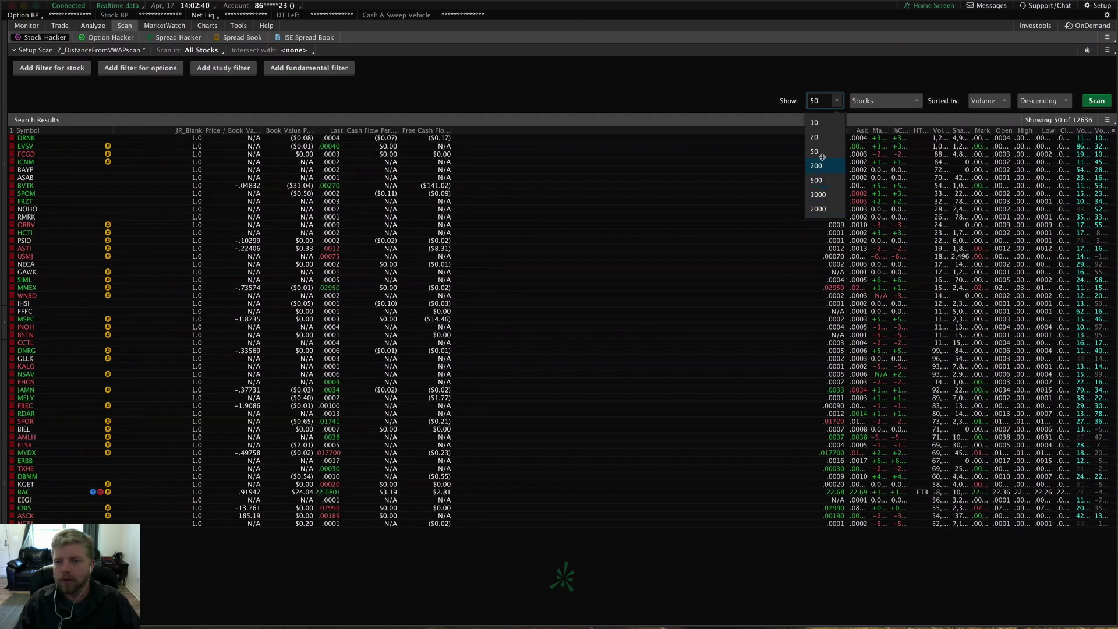
left_click(827, 84)
left_click(880, 99)
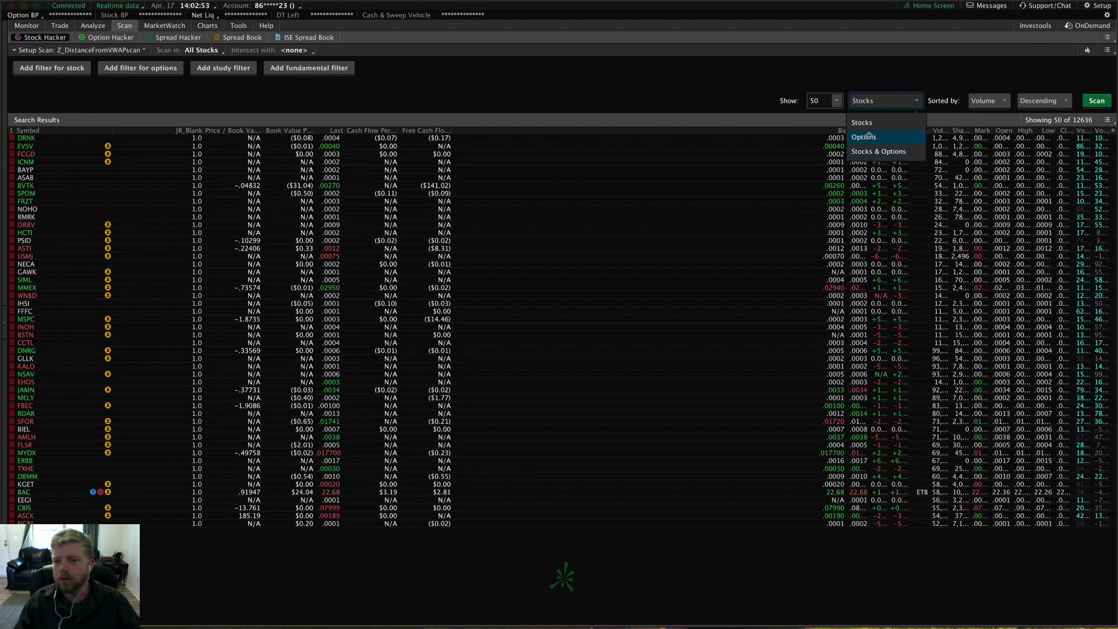
left_click(943, 76)
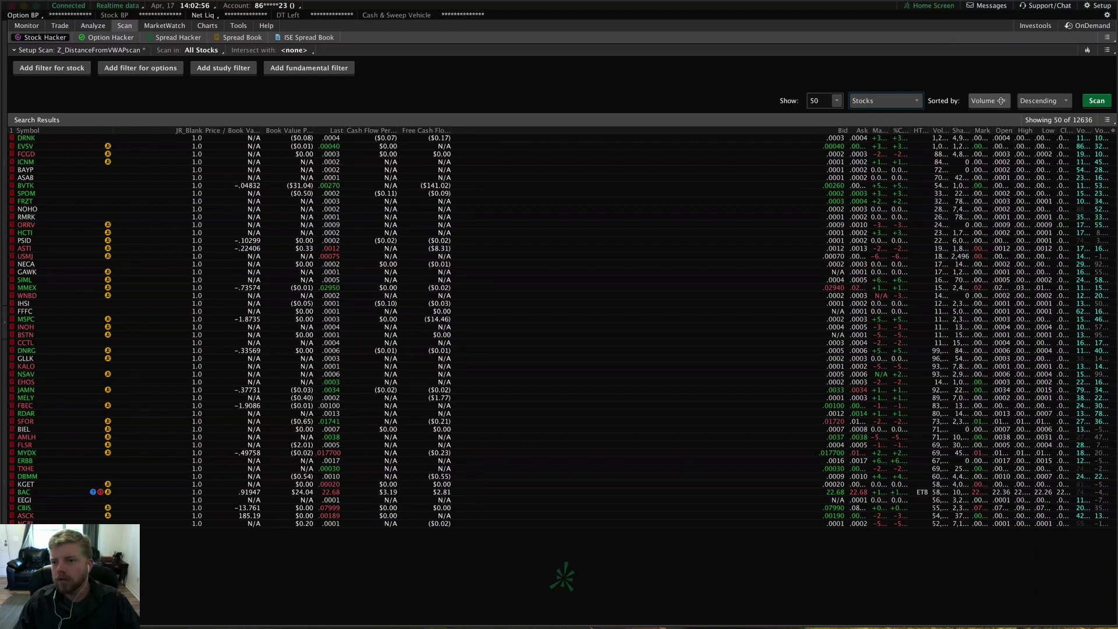
- Review the criteria by which the scan results can be sorted, including the available studies
left_click(997, 101)
left_click(996, 101)
left_click(995, 101)
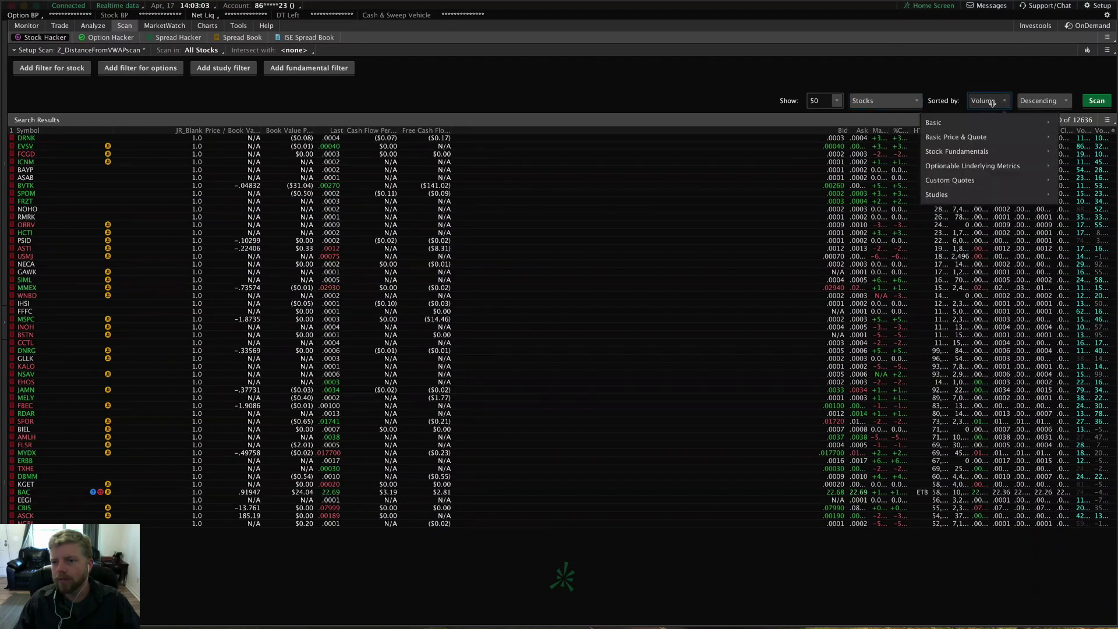
mouse_move(978, 124)
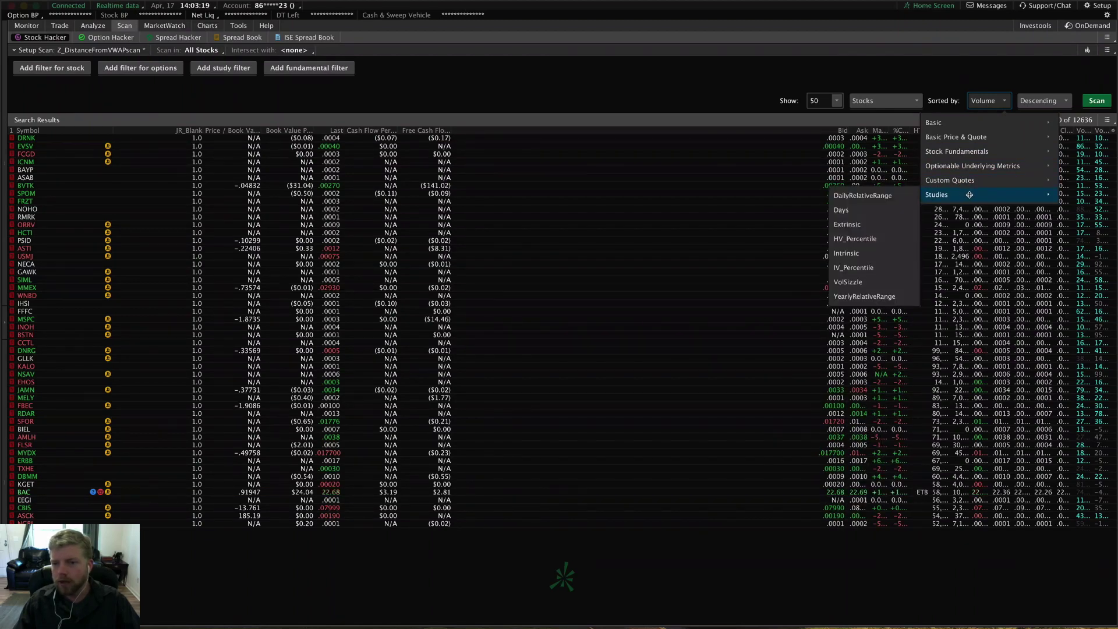
left_click(978, 68)
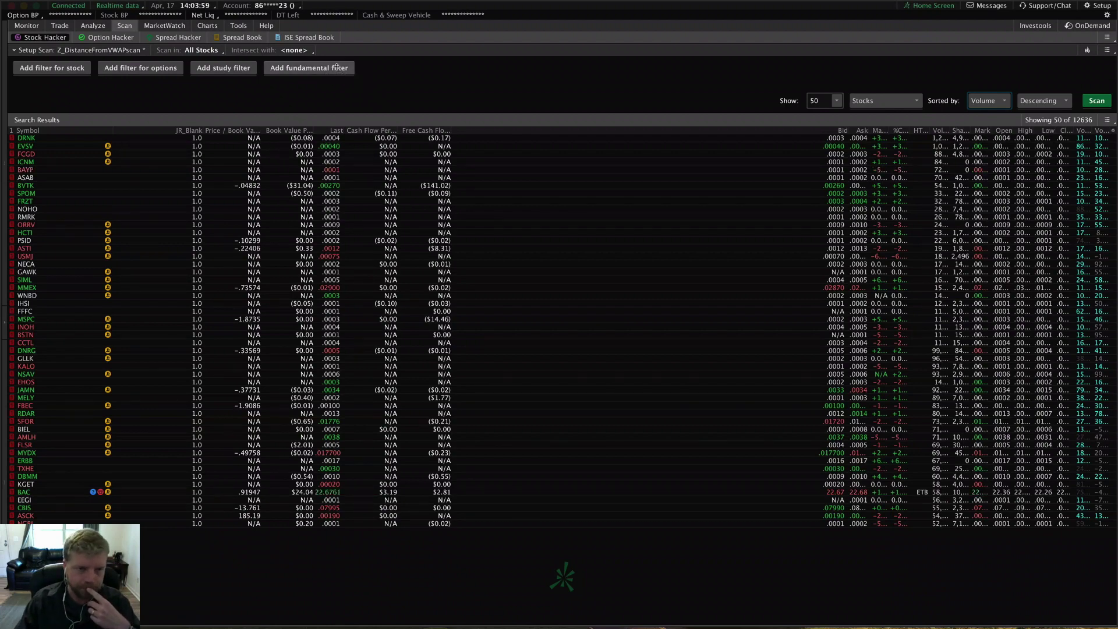
- Add a fundamental filter, review the available fundamental criteria, and set the filter to Earnings Per Share
left_click(336, 67)
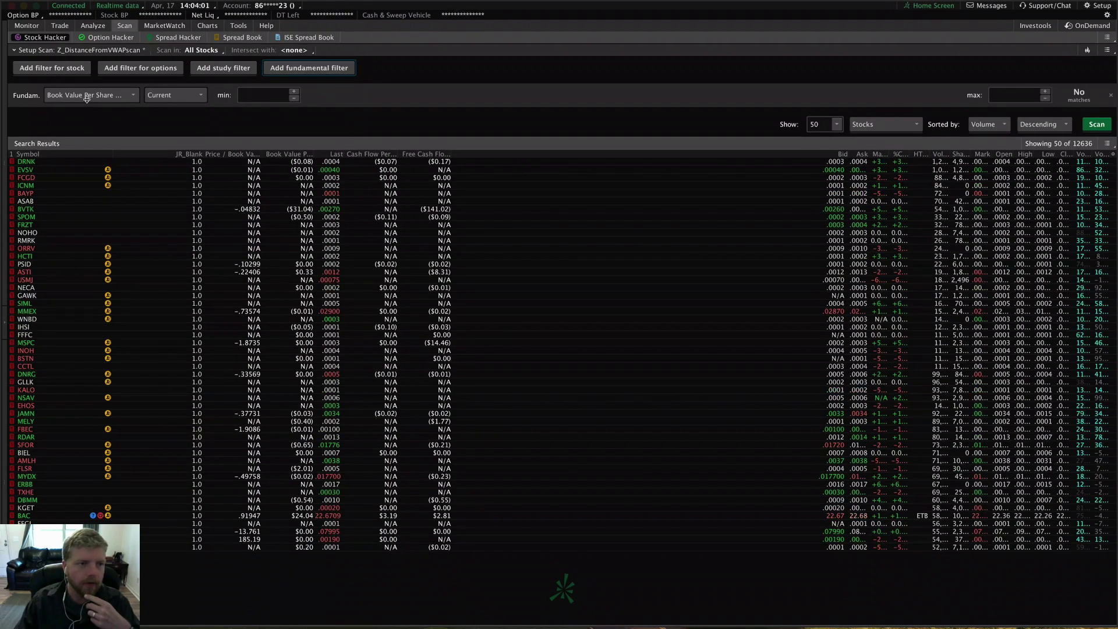
left_click(86, 96)
scroll(154, 150, "down", 5)
scroll(154, 150, "down", 4)
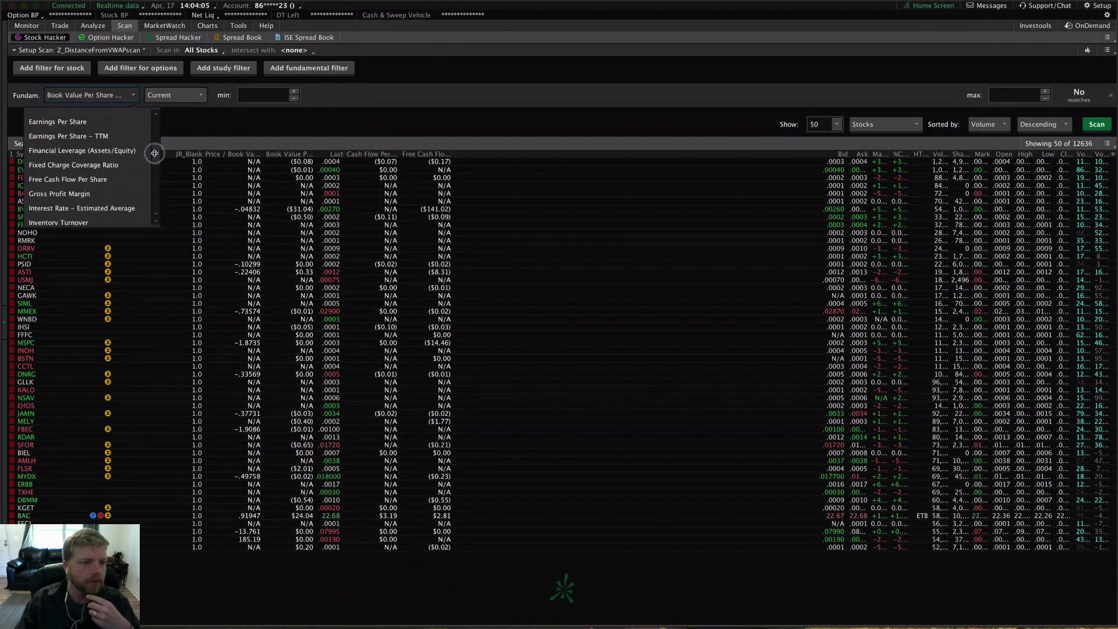
scroll(154, 161, "down", 5)
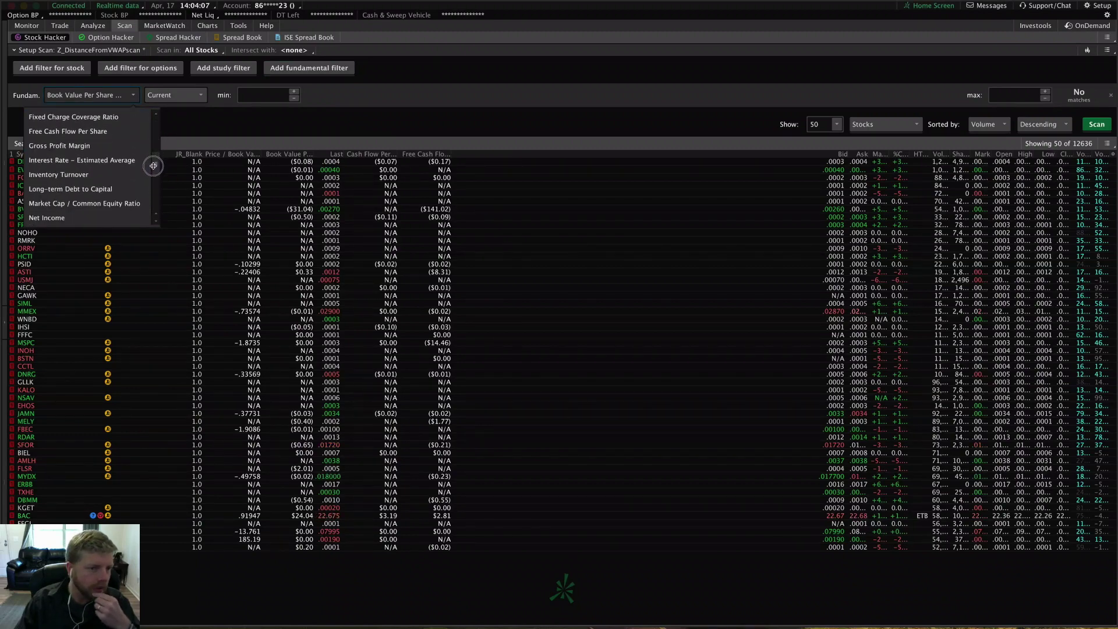
left_click_drag(155, 182, 153, 200)
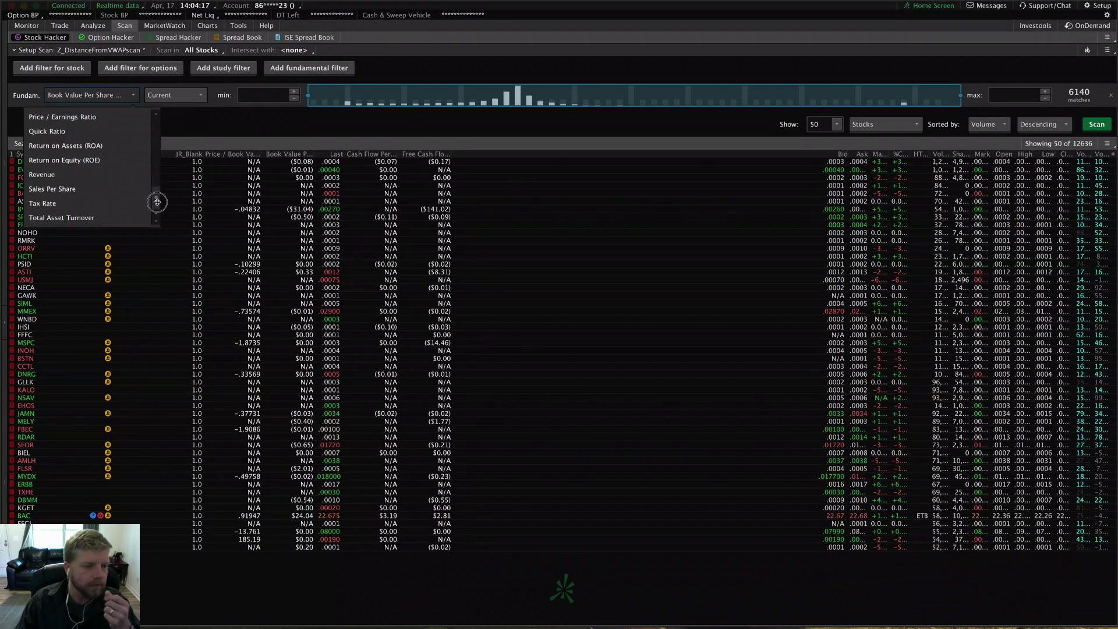
mouse_move(156, 195)
left_mouse_down()
mouse_move(157, 121)
mouse_move(157, 195)
left_mouse_up()
scroll(157, 196, "up", 6)
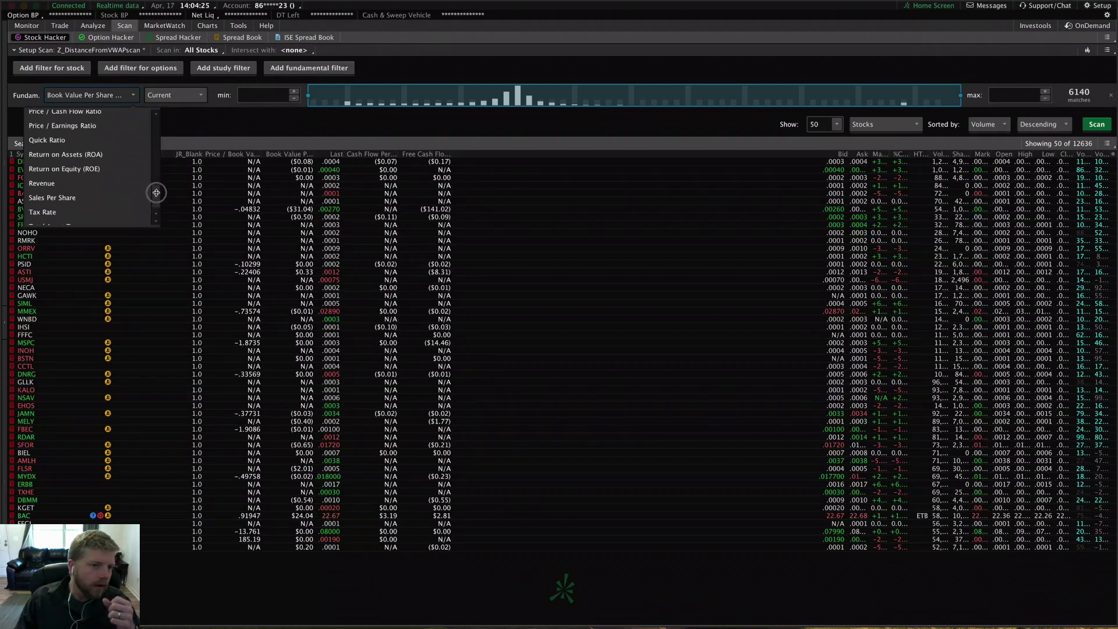
left_click_drag(156, 178, 162, 136)
left_click(90, 153)
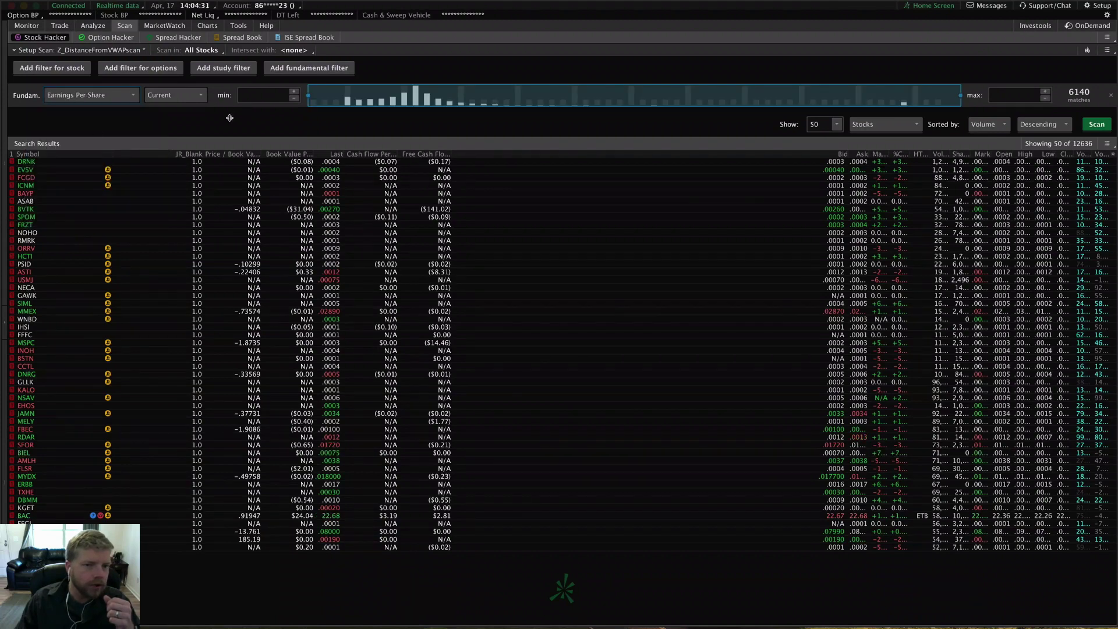
- Narrow the Earnings Per Share range to about -18.9 through 646.3, and remove the fundamental filter
left_click_drag(306, 95, 381, 95)
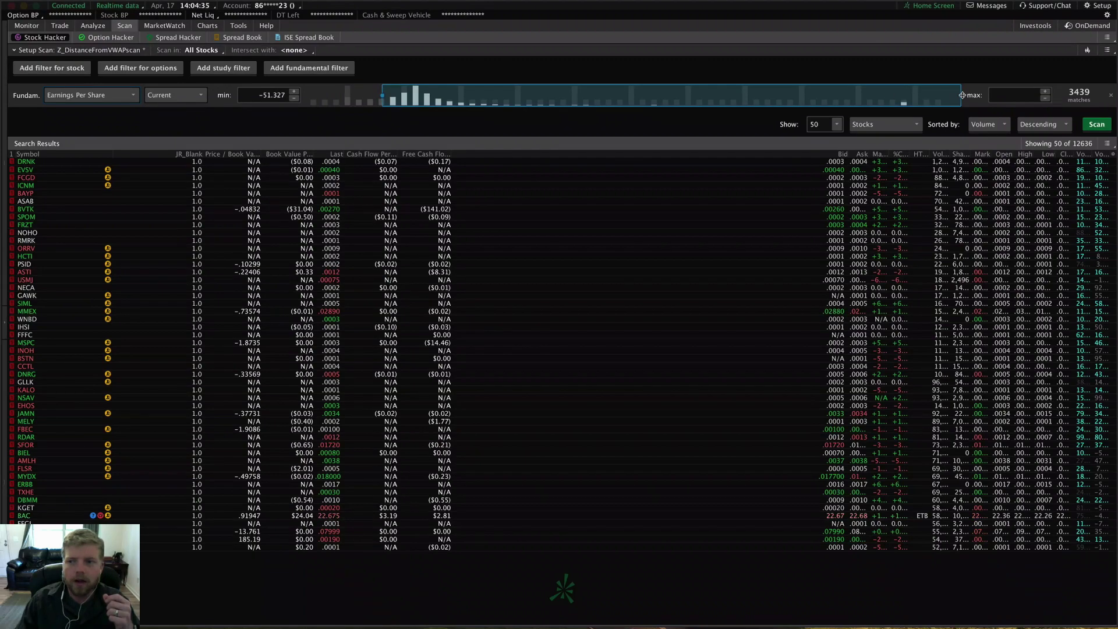
left_click_drag(960, 95, 845, 95)
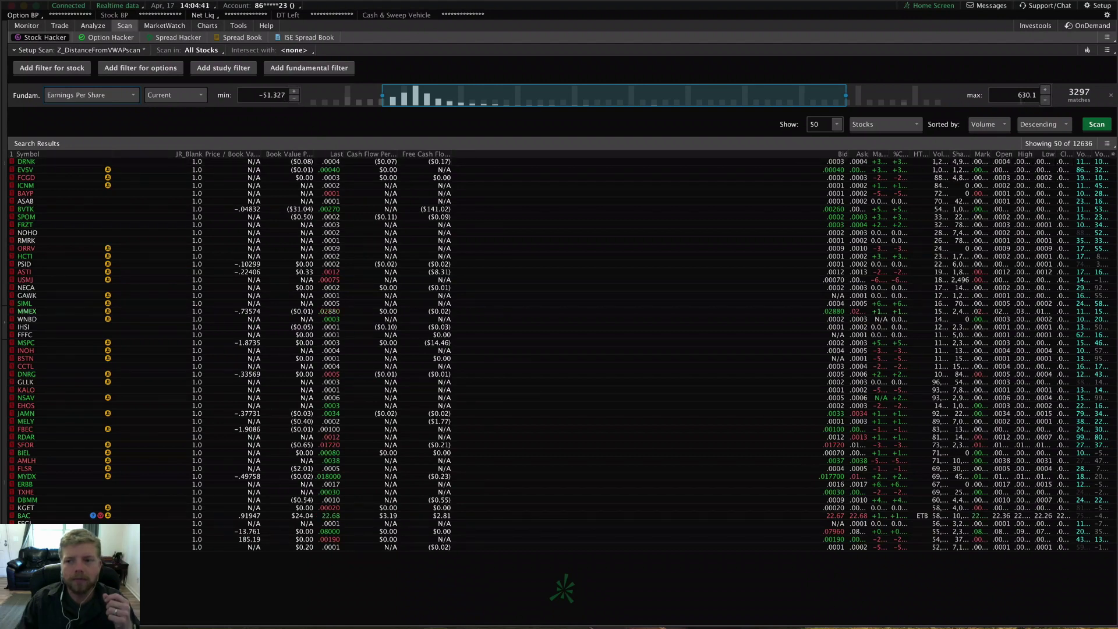
left_click_drag(385, 95, 403, 95)
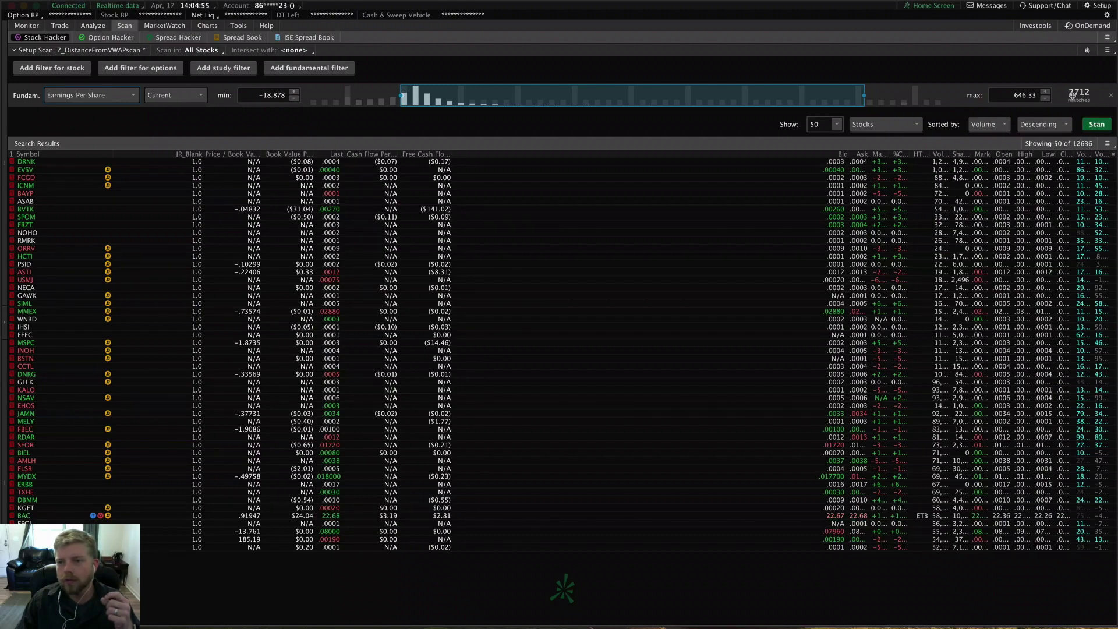
left_click(1111, 97)
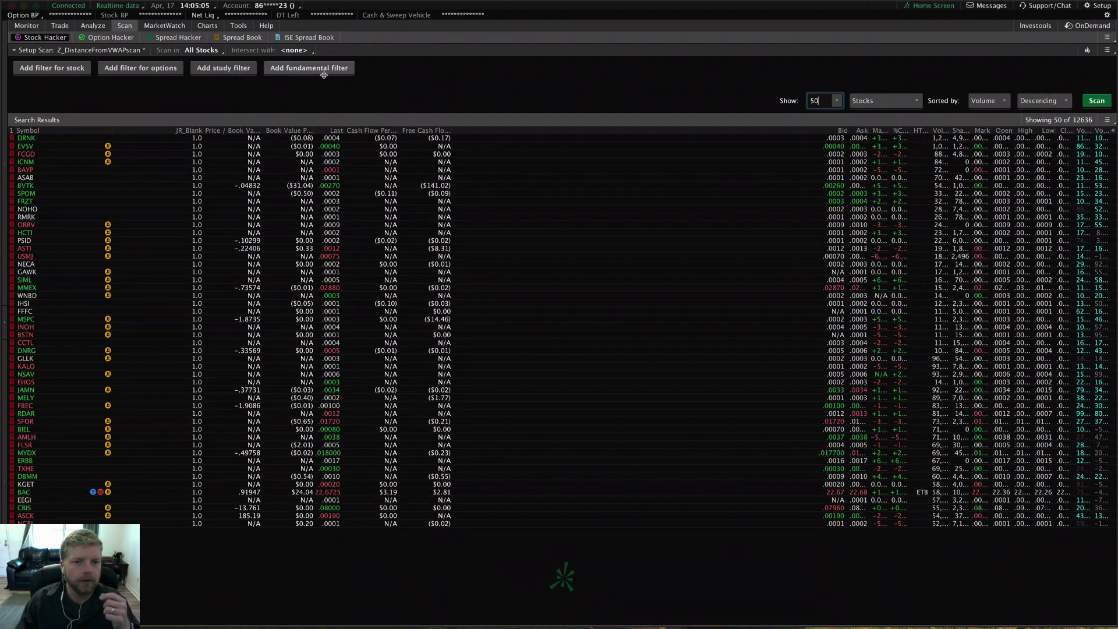
- Add a stock filter based on Shares after reviewing its criteria, and try a minimum of 15 before clearing that limit
left_click(48, 69)
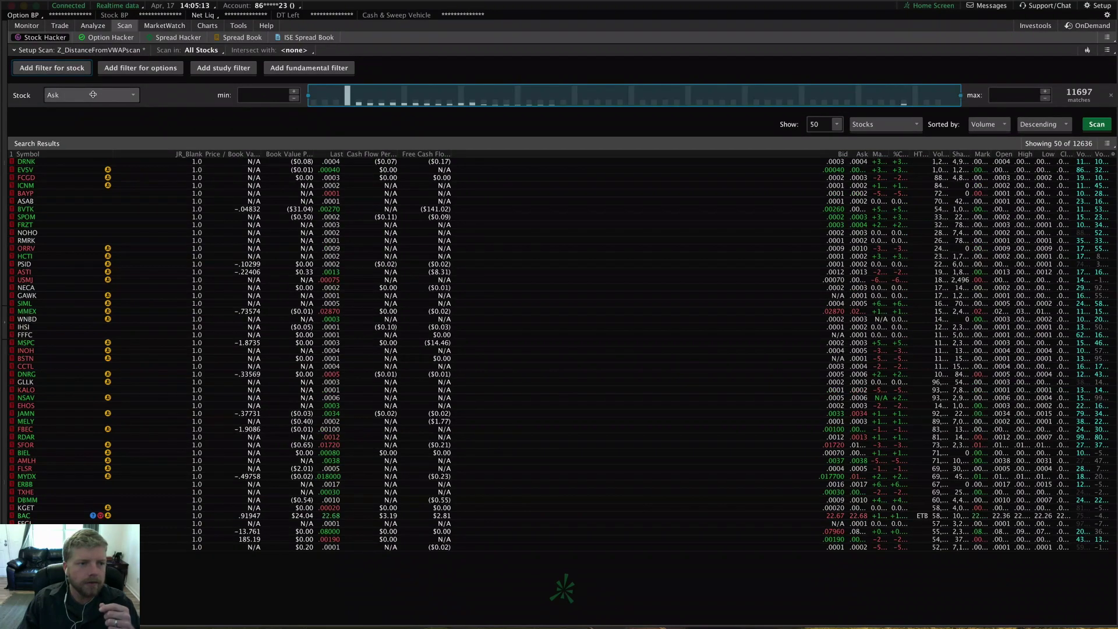
left_click(92, 95)
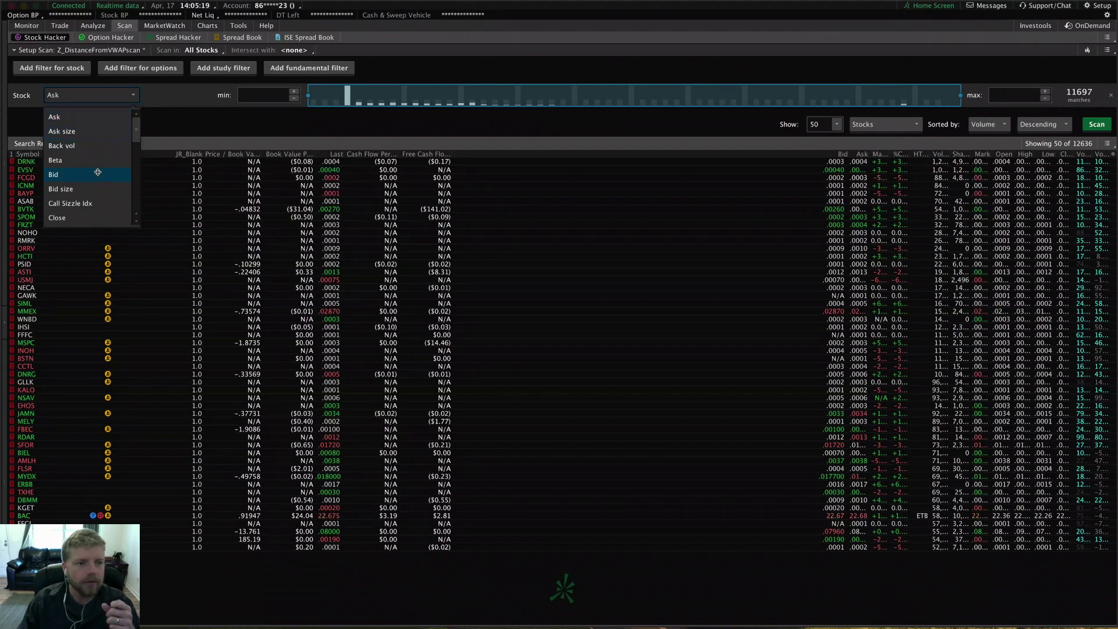
scroll(98, 170, "down", 4)
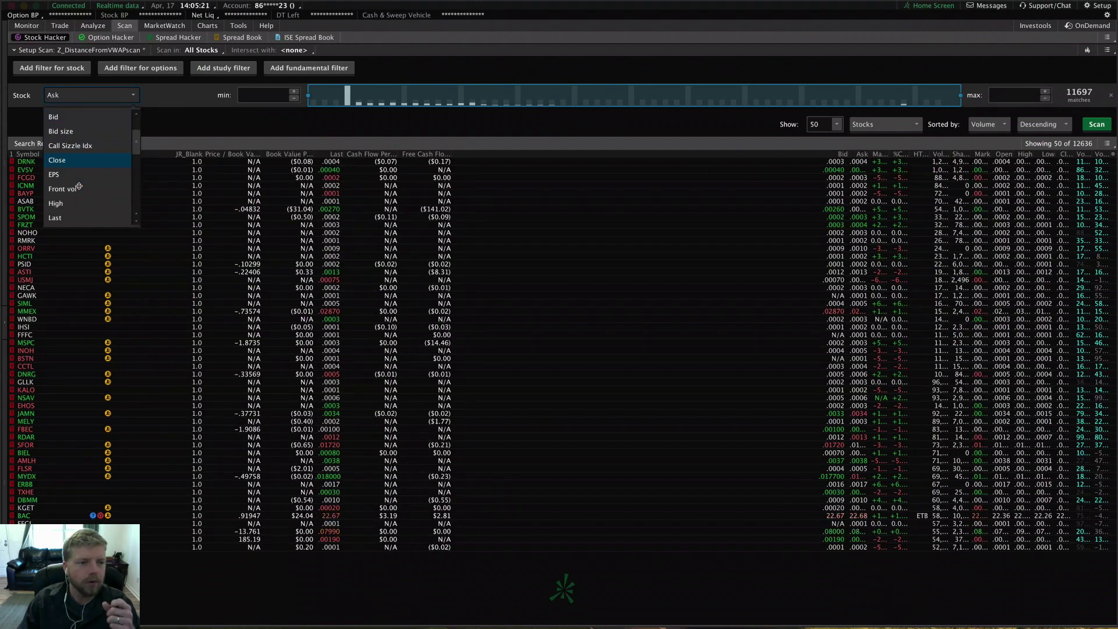
scroll(78, 203, "down", 1)
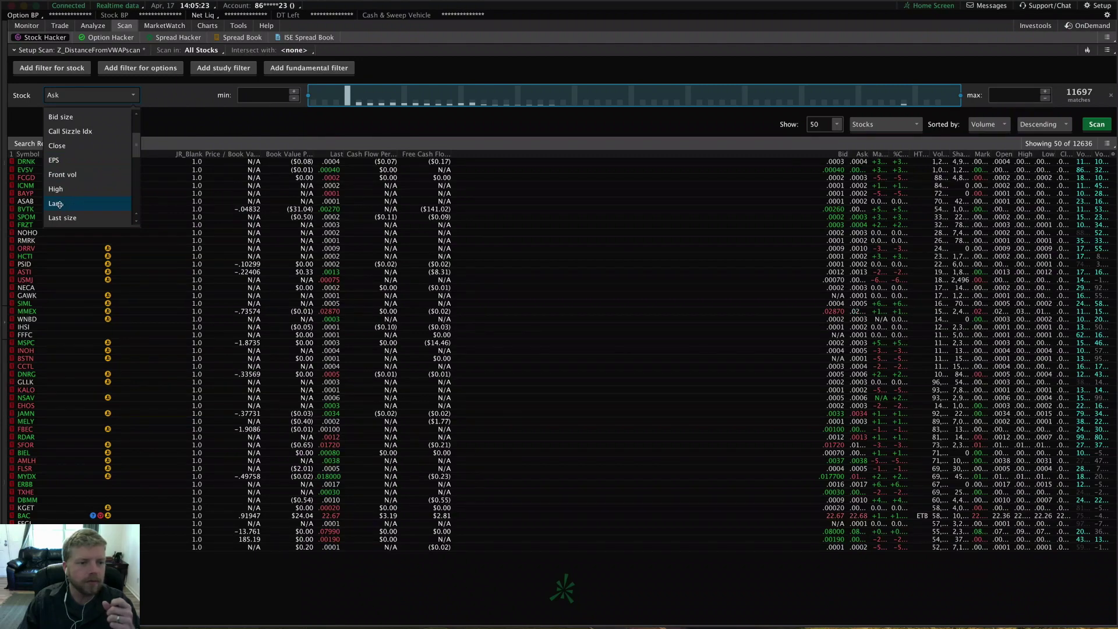
scroll(66, 204, "down", 1)
scroll(68, 203, "down", 5)
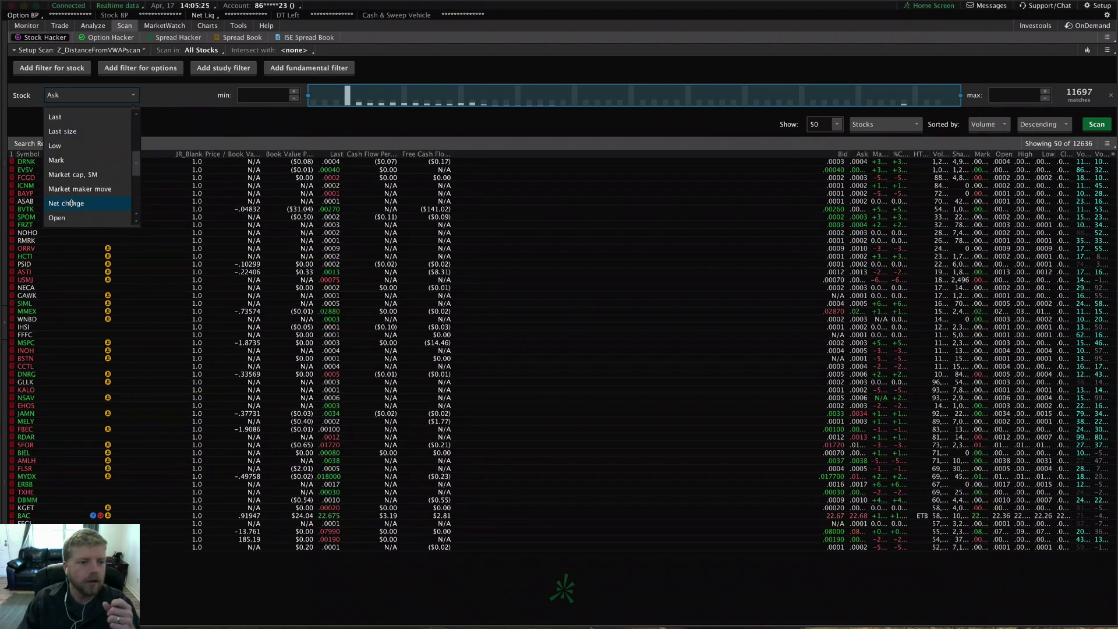
scroll(68, 203, "down", 2)
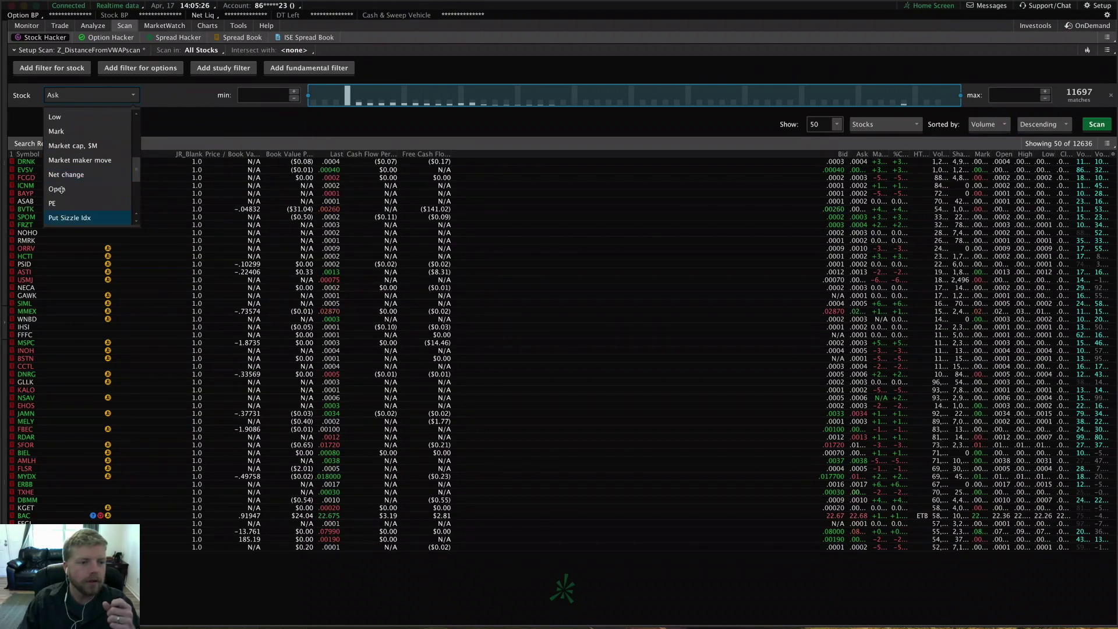
scroll(104, 188, "down", 6)
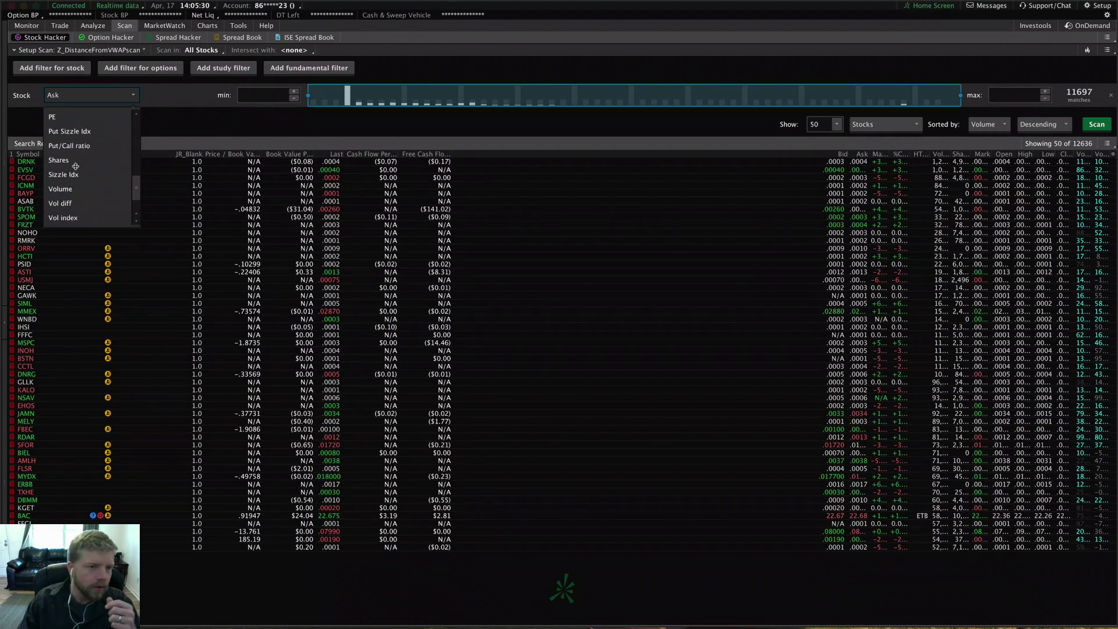
left_click(64, 161)
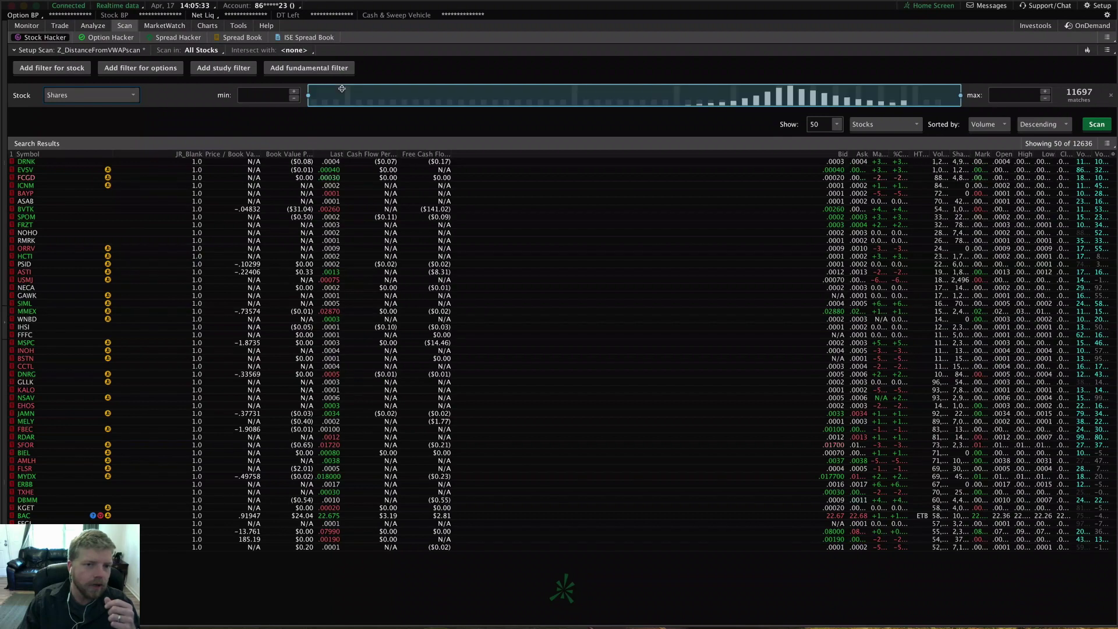
left_click_drag(308, 94, 421, 94)
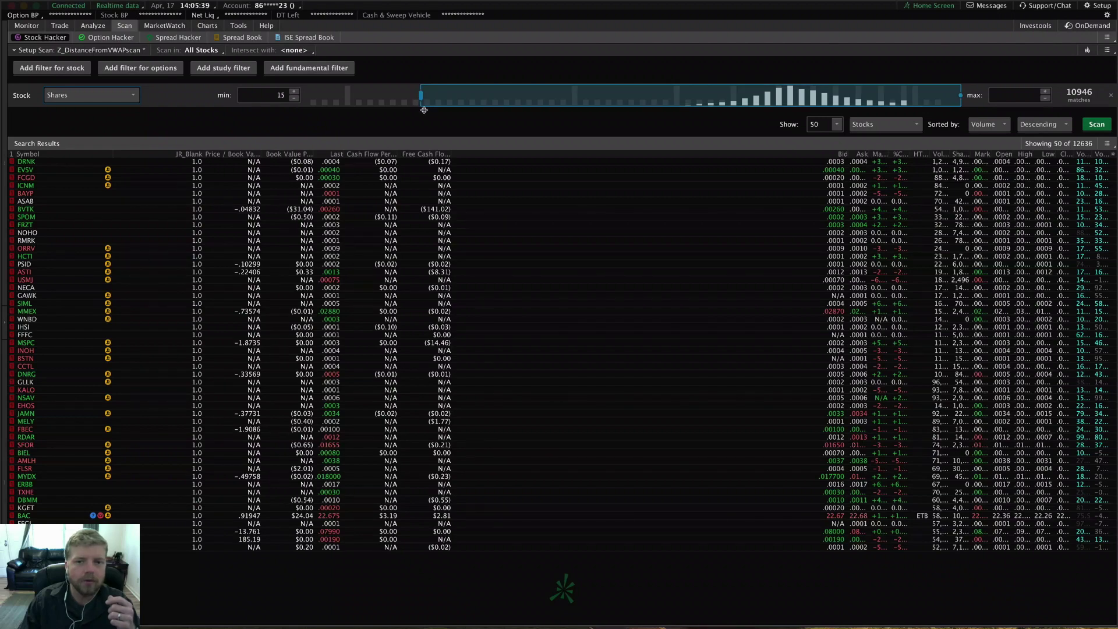
left_click_drag(421, 95, 285, 90)
- Switch the stock filter to Volume with a minimum of 0, and remove the filter from the scan
left_click(97, 95)
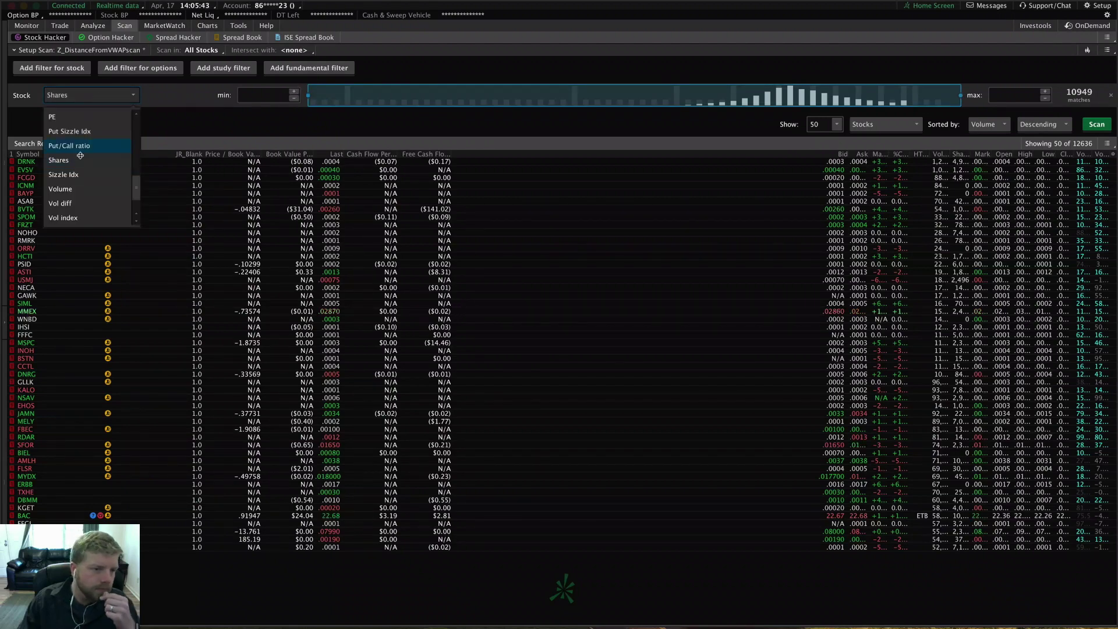
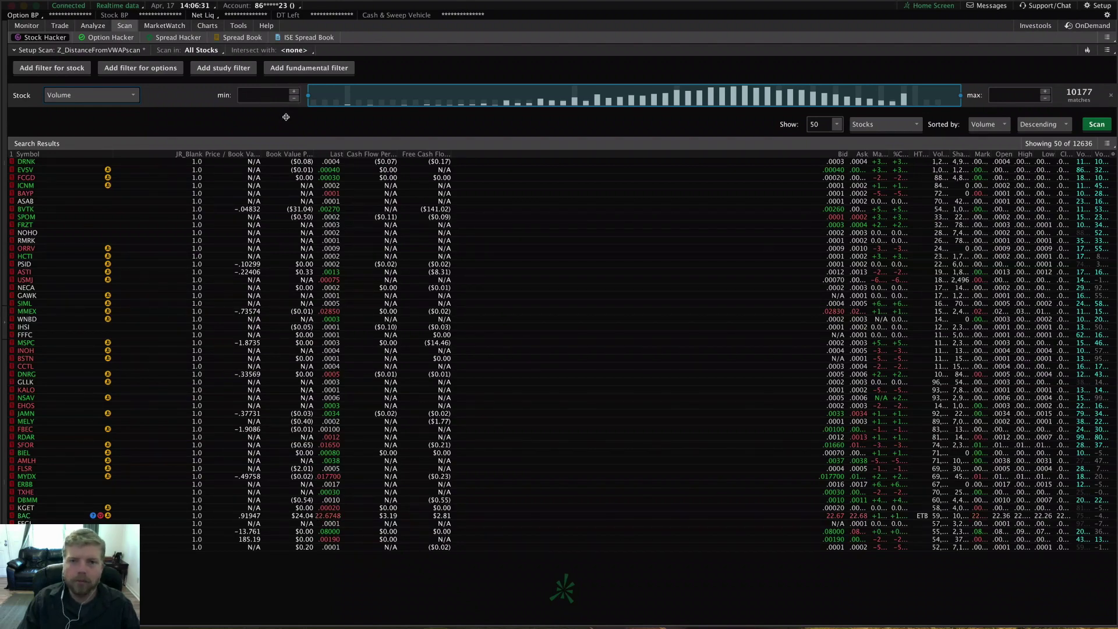
left_click(257, 99)
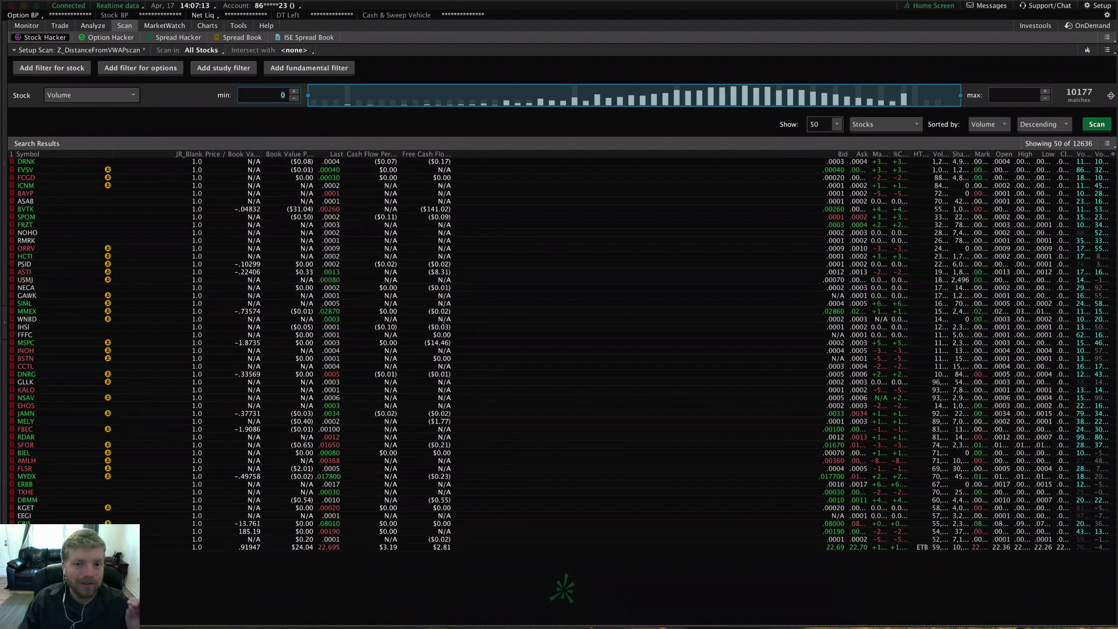
left_click(1110, 96)
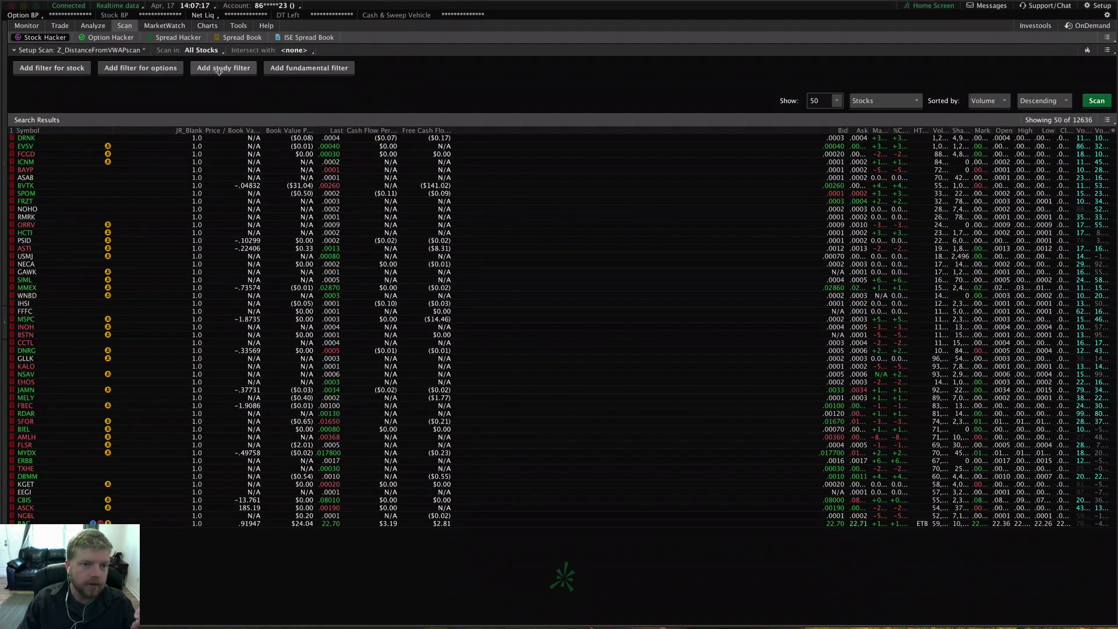
- Add a study filter, look through the study categories, and set it to Average_Volume from the Volume category
left_click(219, 68)
left_click(131, 95)
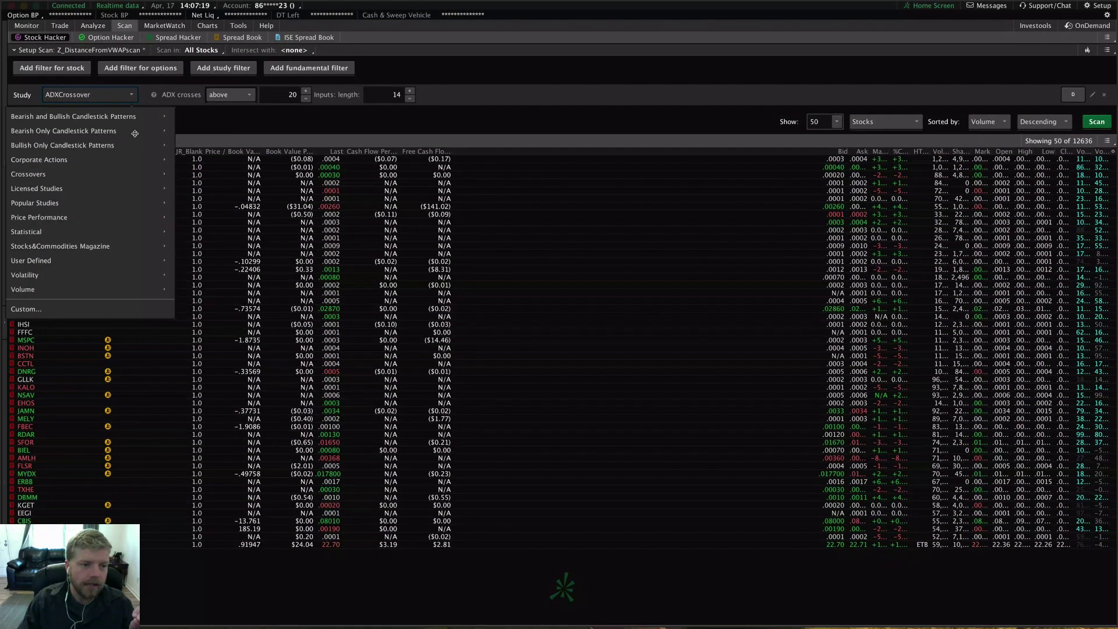
mouse_move(66, 280)
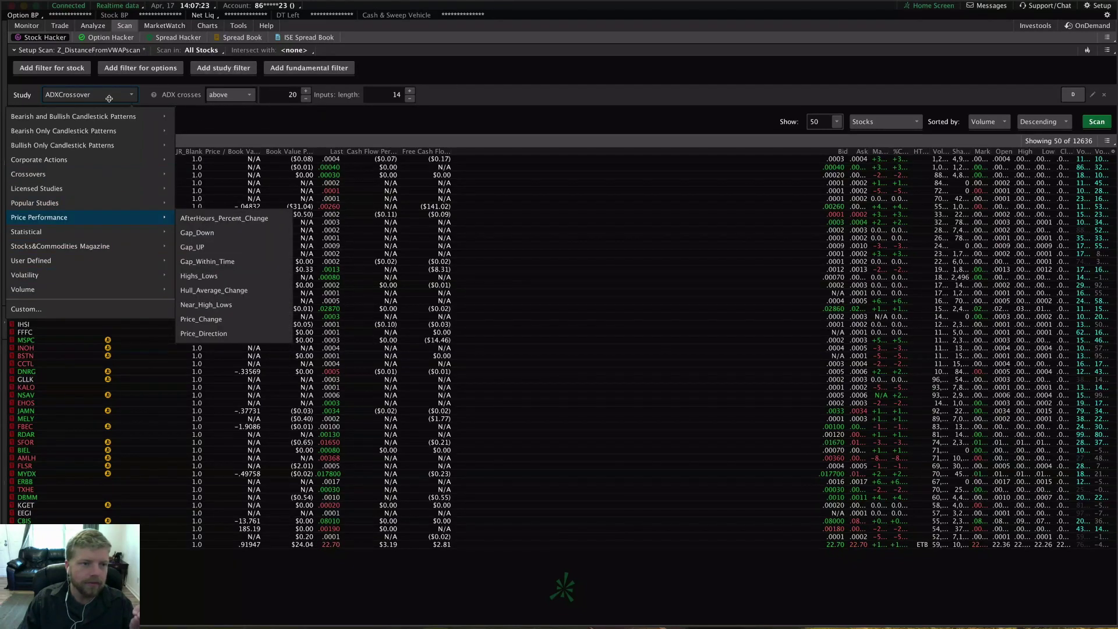
left_click(87, 97)
left_click(94, 96)
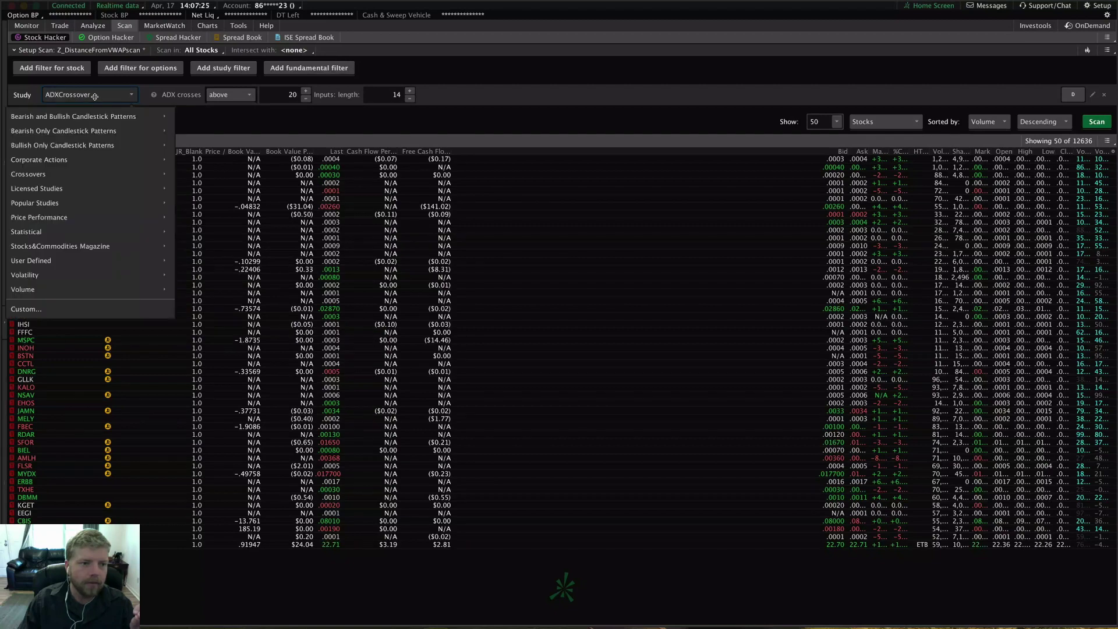
mouse_move(35, 289)
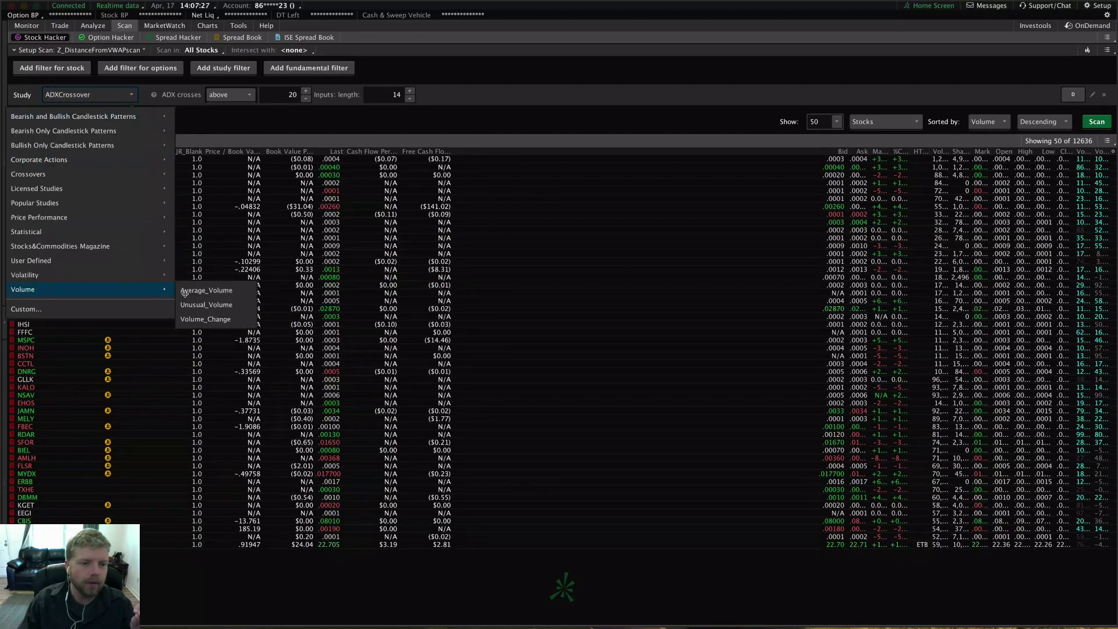
left_click(210, 294)
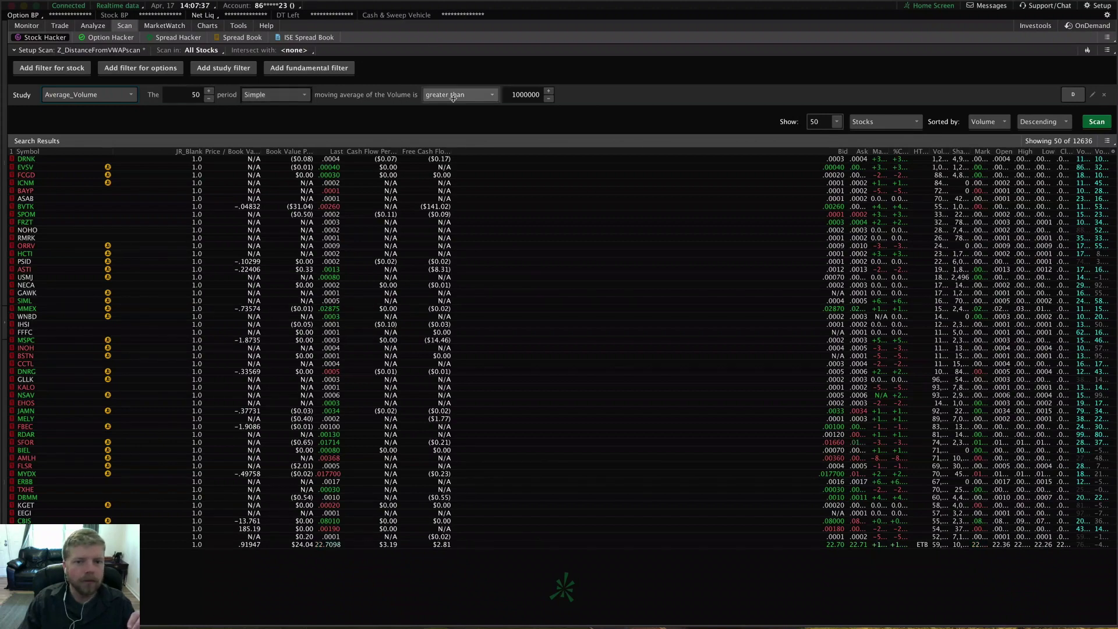
- Set the Average_Volume study's greater-than threshold to 500000
left_click(525, 95)
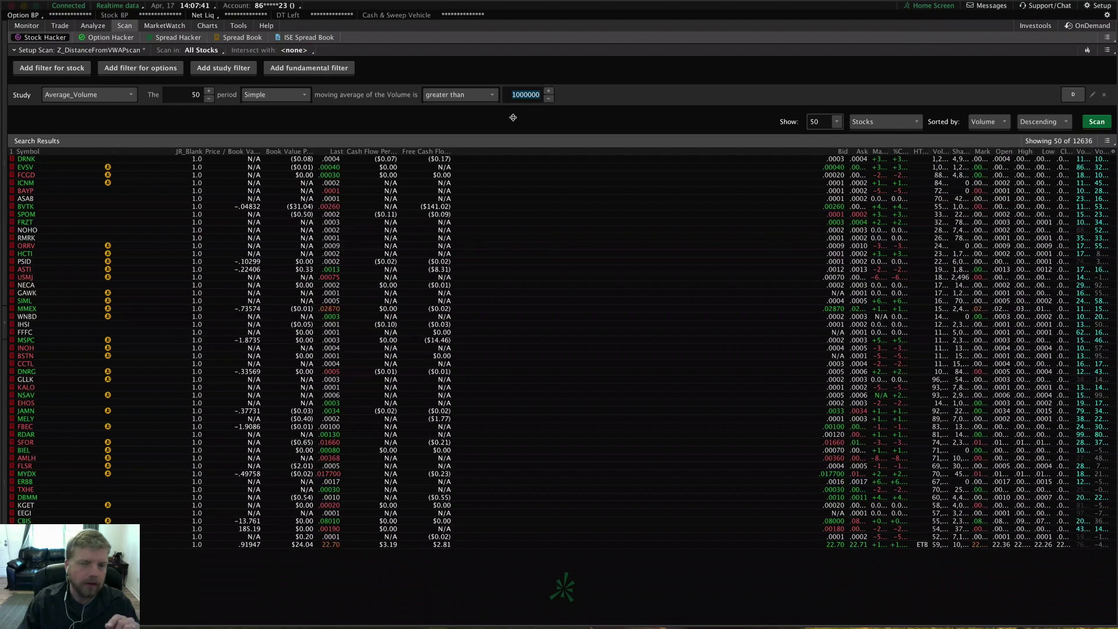
type("5")
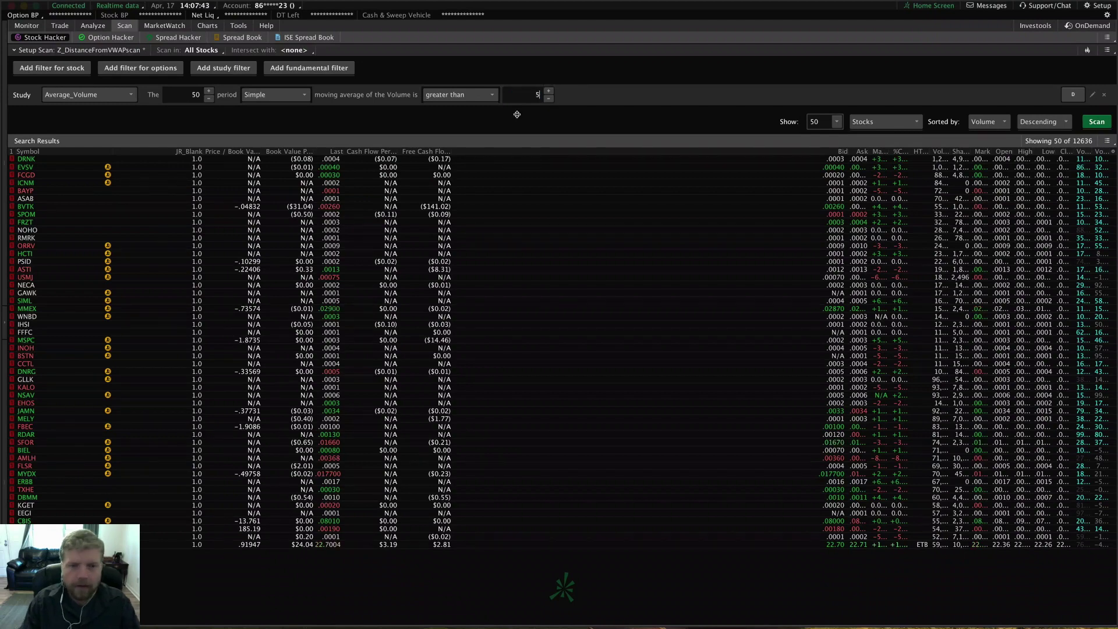
type("00000")
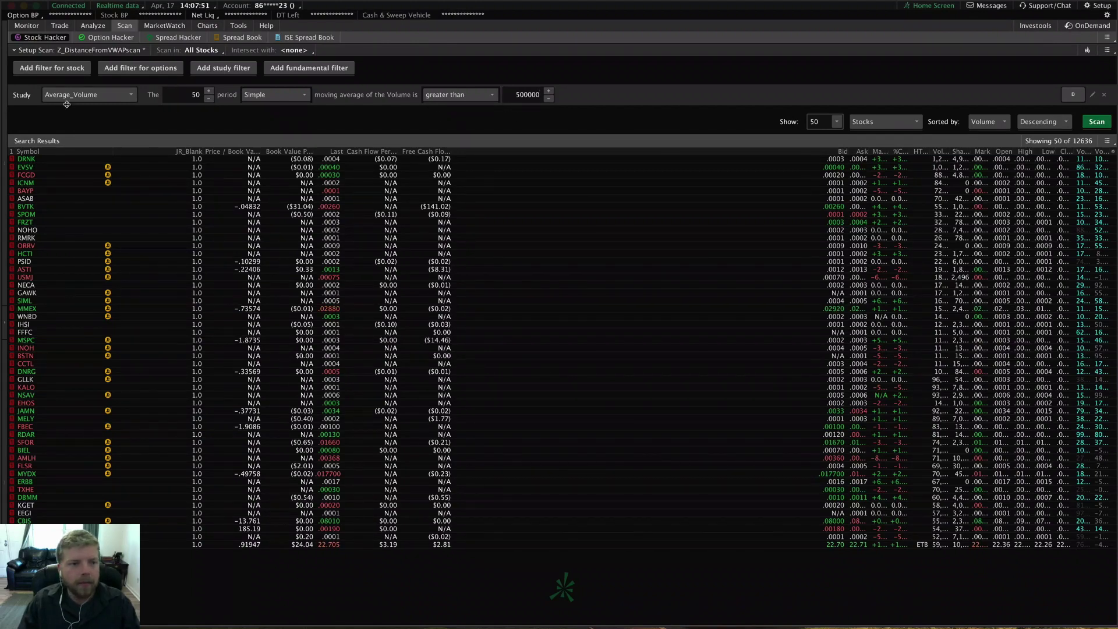
- Add a stock filter to the scan, trying Last as its criterion before setting it to Close
left_click(52, 67)
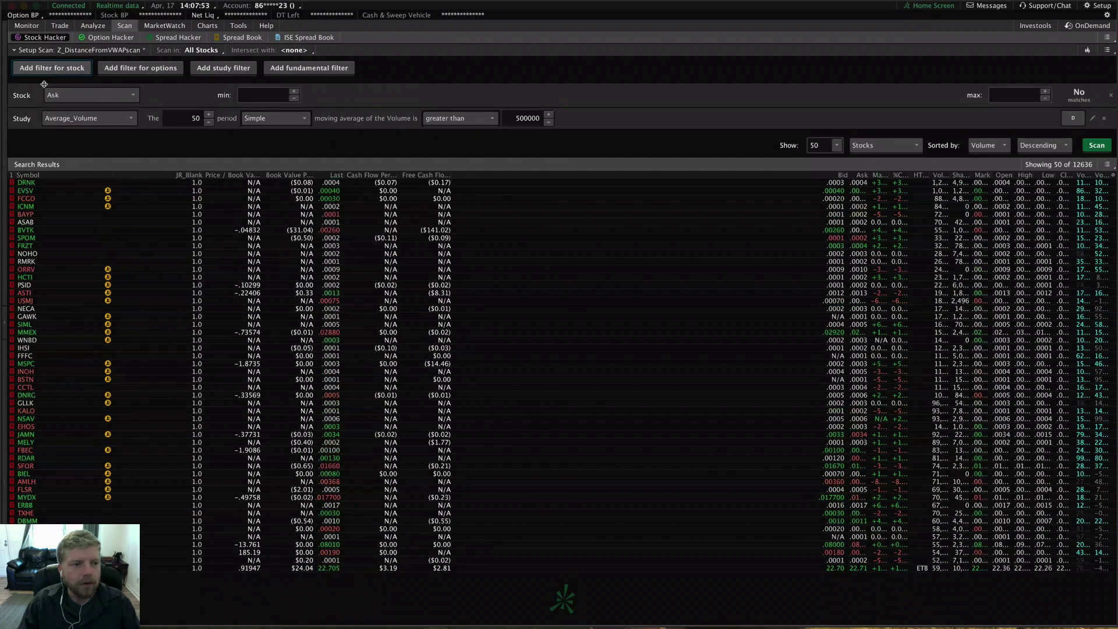
left_click(75, 98)
scroll(87, 187, "down", 4)
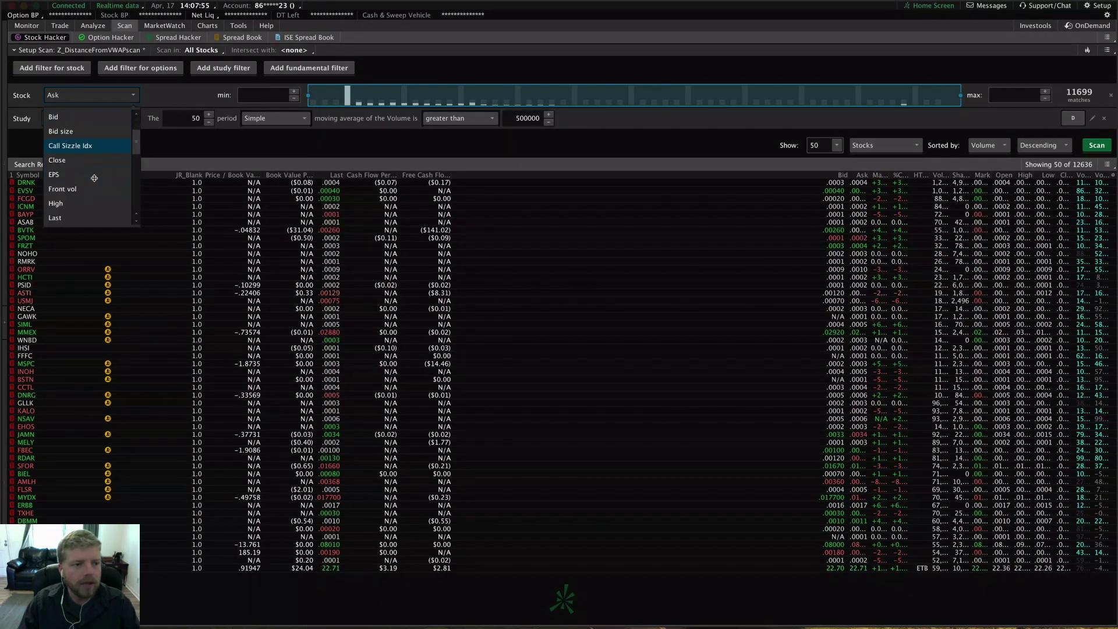
left_click(86, 215)
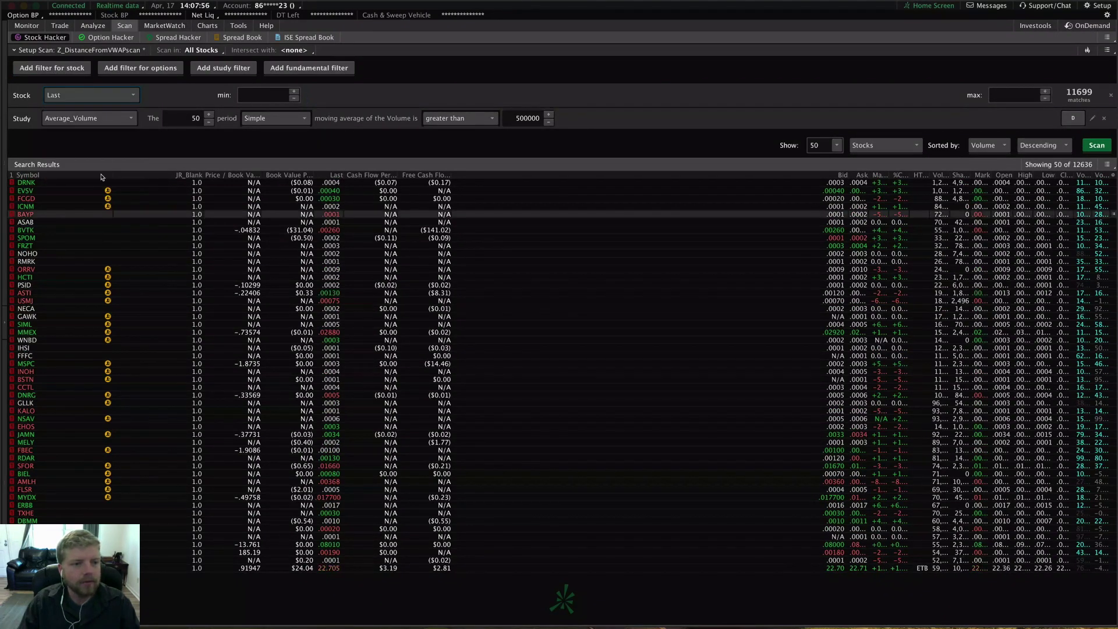
left_click(80, 105)
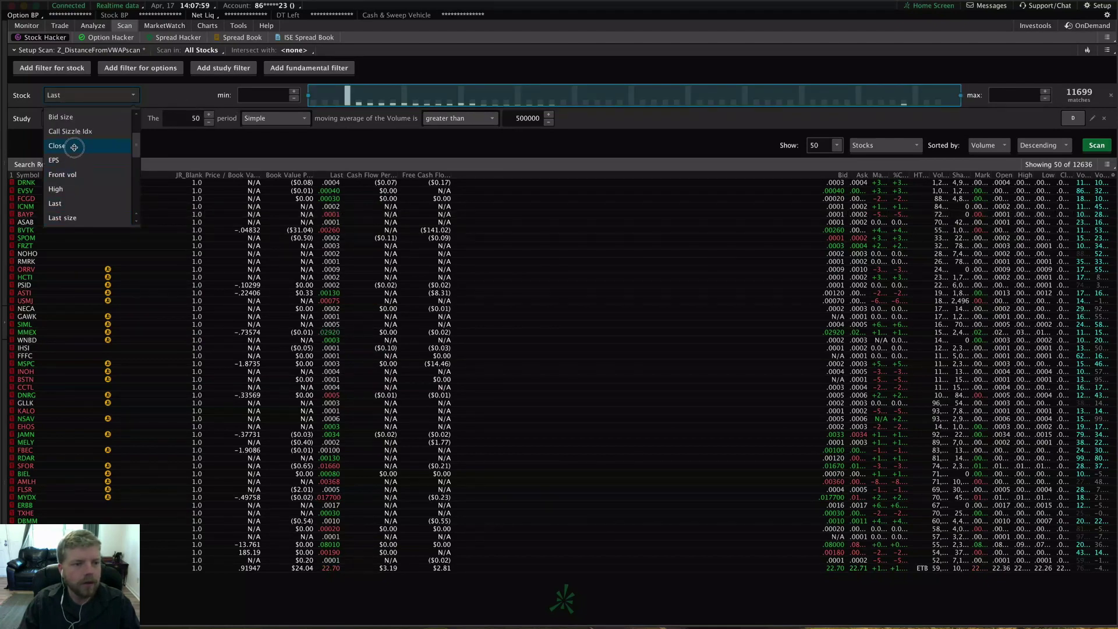
left_click(74, 147)
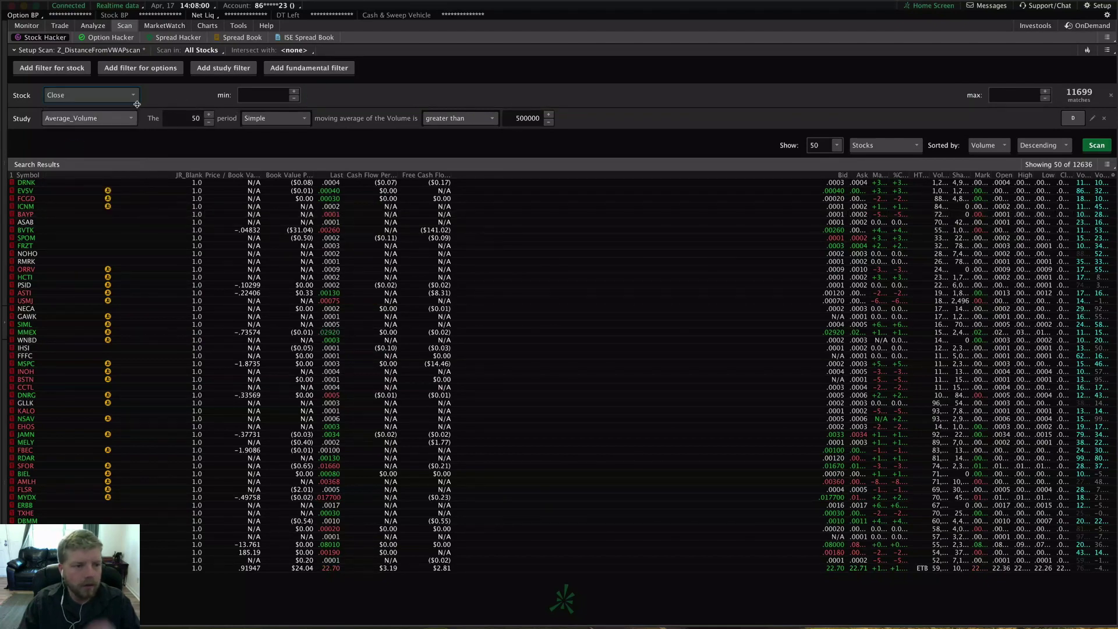
- Limit the Close stock filter to a minimum of 5 and a maximum of 200
left_click(263, 98)
type("5")
key("Tab")
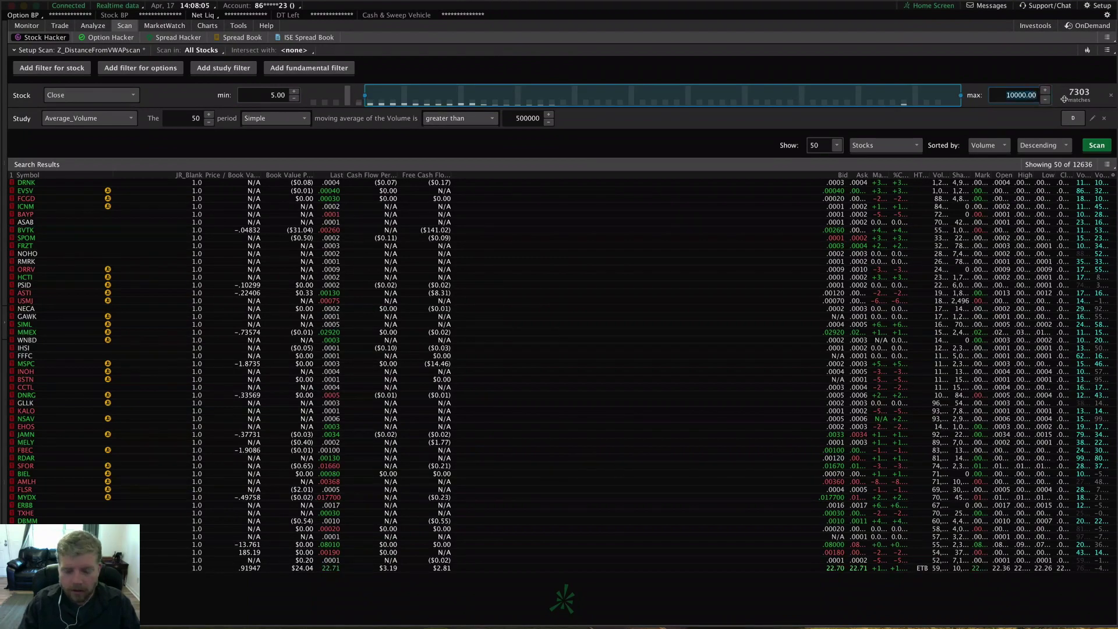
type("200")
key("Tab")
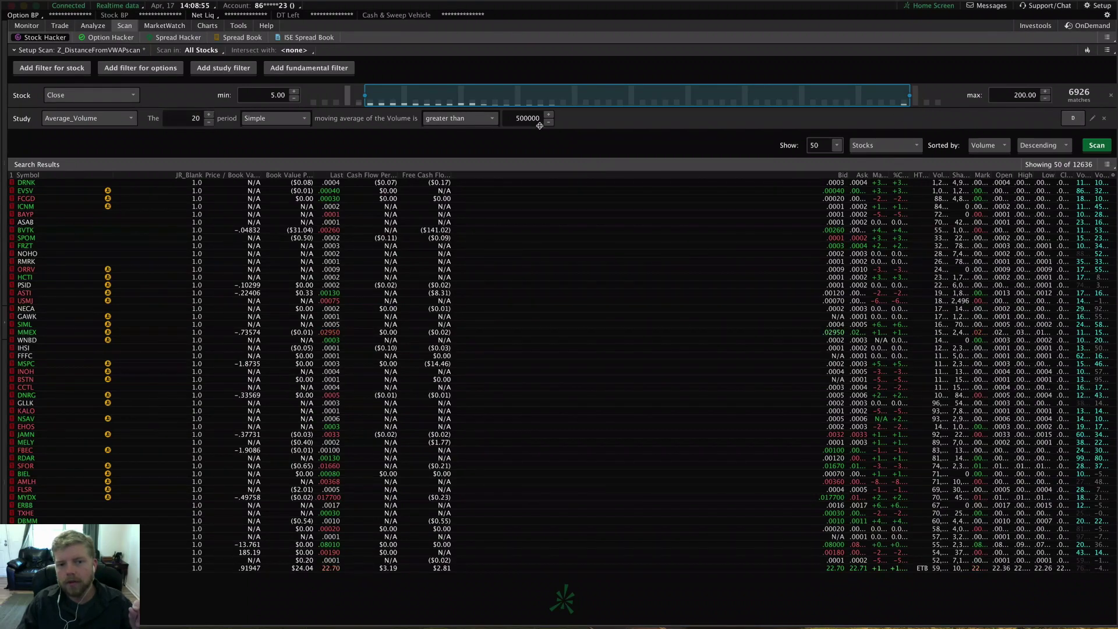
- Try a 1 Min aggregation period for the Average_Volume study, and return it to Day
left_click(1071, 118)
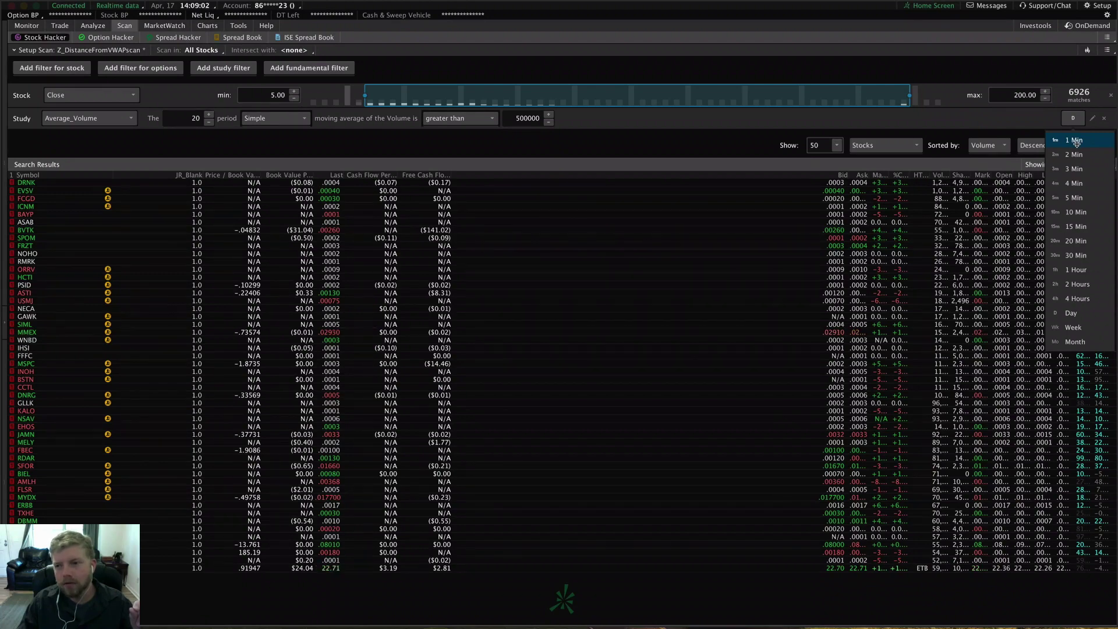
left_click(1075, 142)
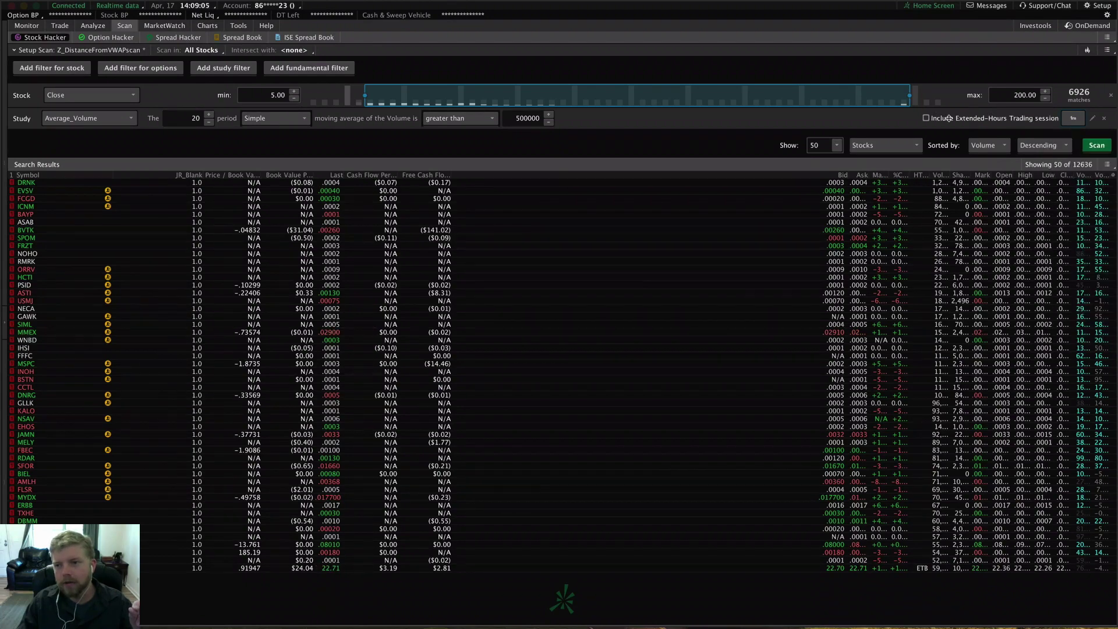
left_click(1071, 120)
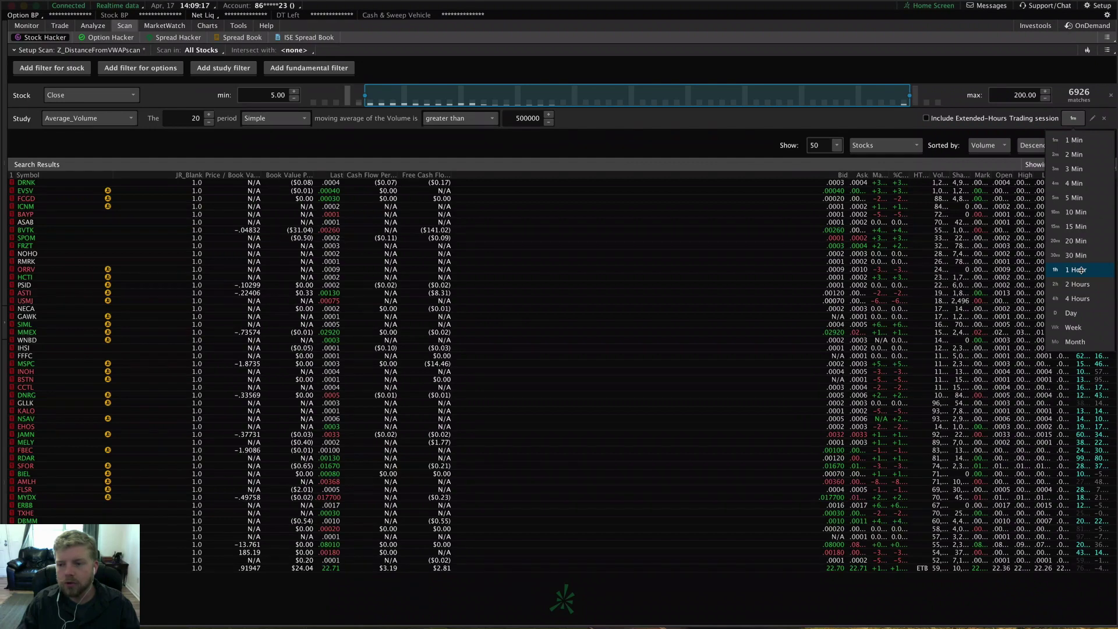
left_click(1071, 313)
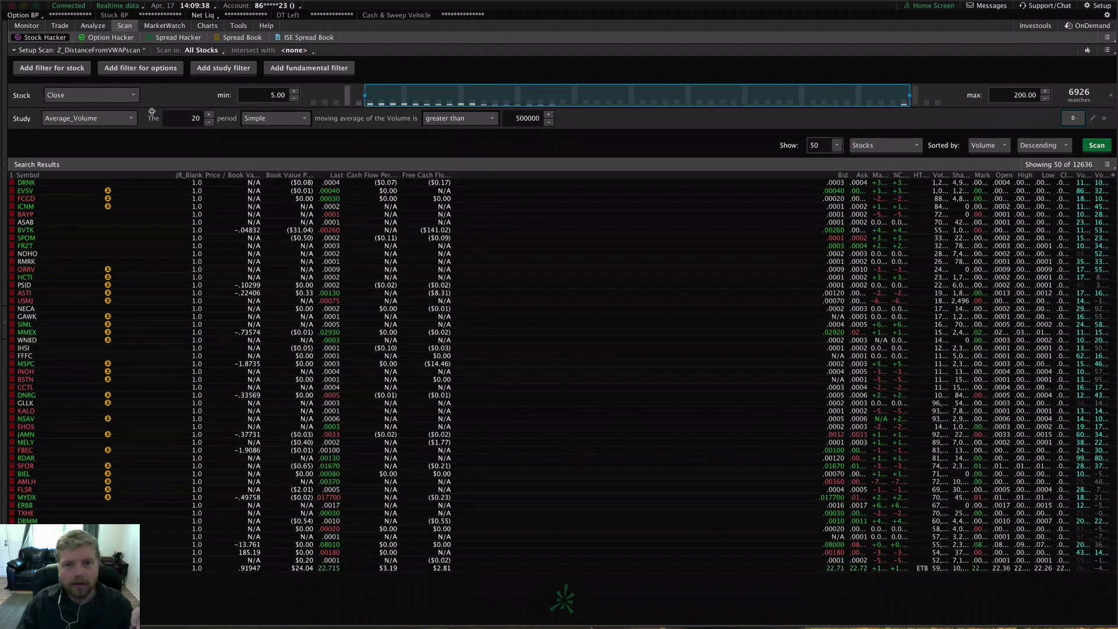
- Add a second stock filter and look through the full list of its available criteria
left_click(58, 70)
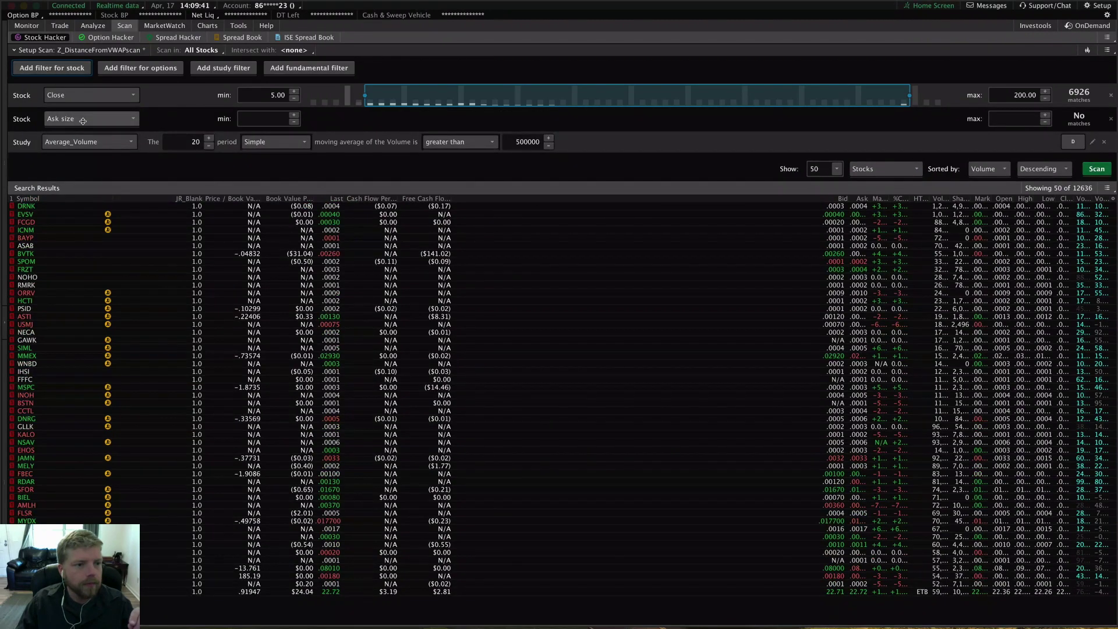
left_click(83, 119)
left_click_drag(136, 159, 136, 227)
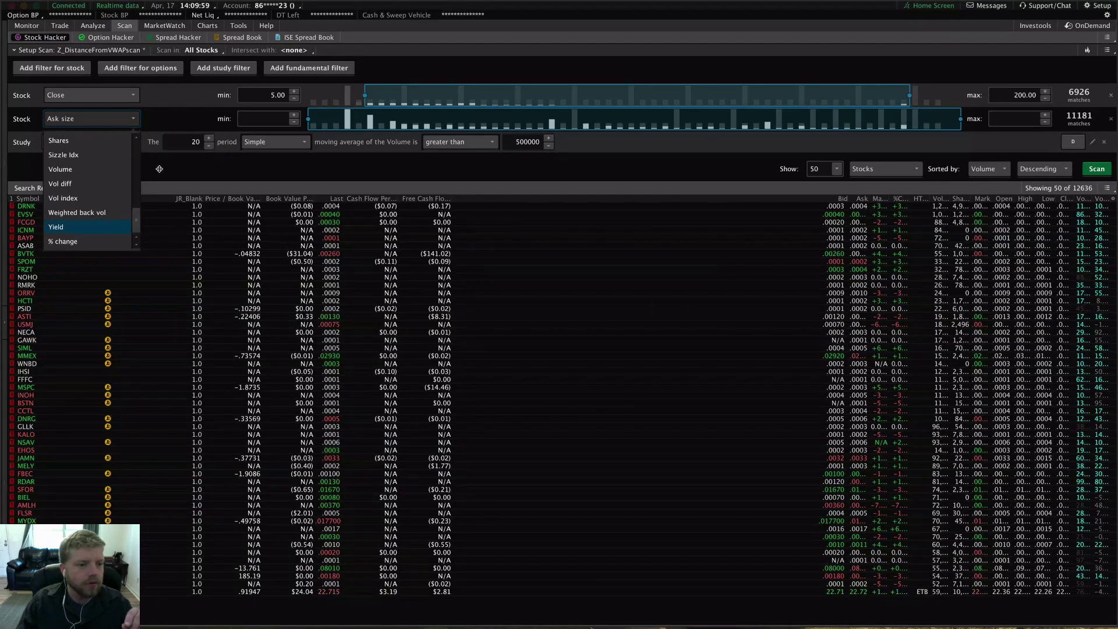
left_click(156, 174)
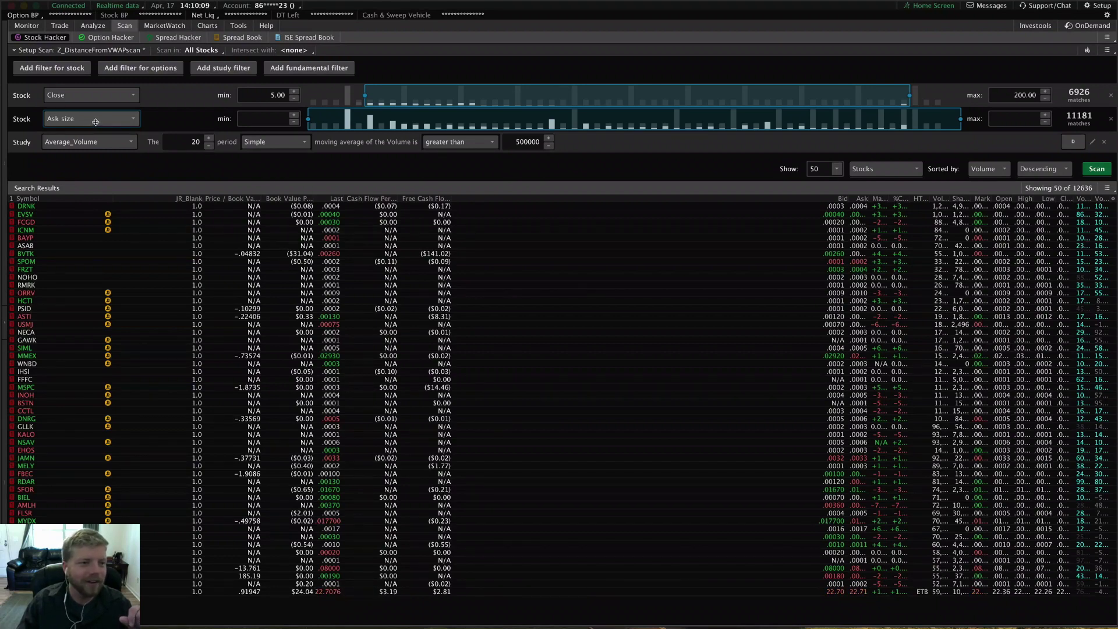
left_click(96, 121)
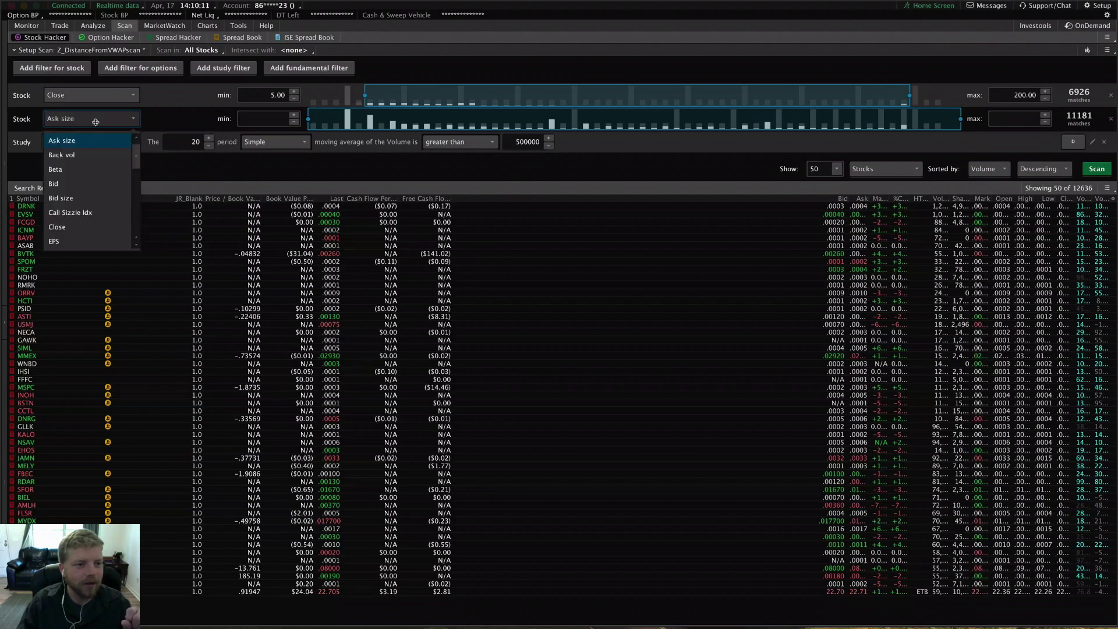
left_click_drag(138, 155, 143, 229)
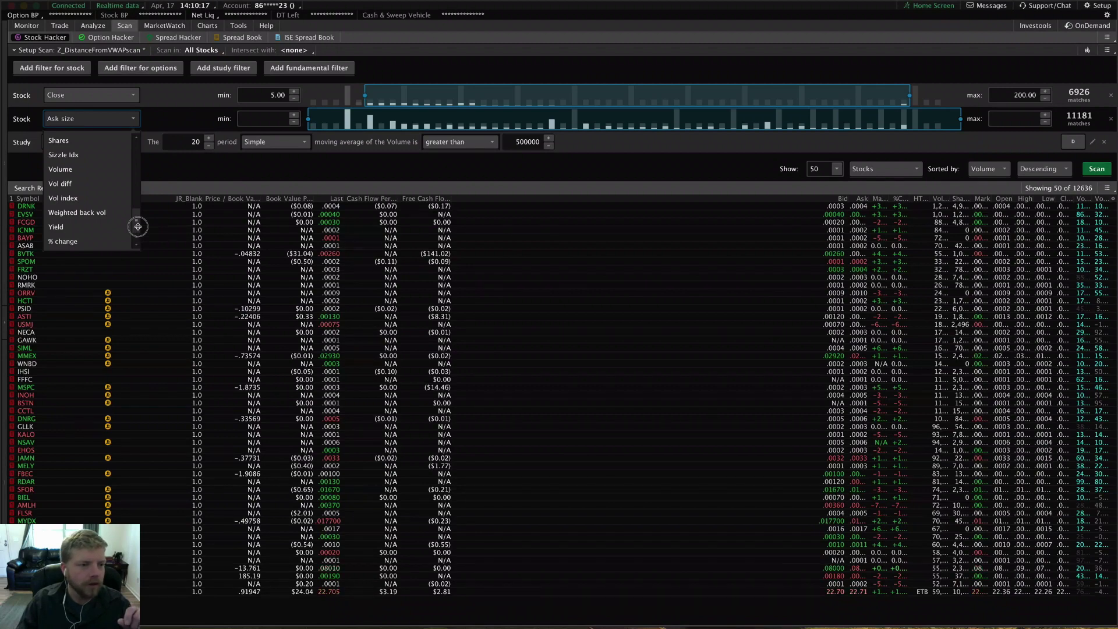
left_click_drag(138, 227, 139, 146)
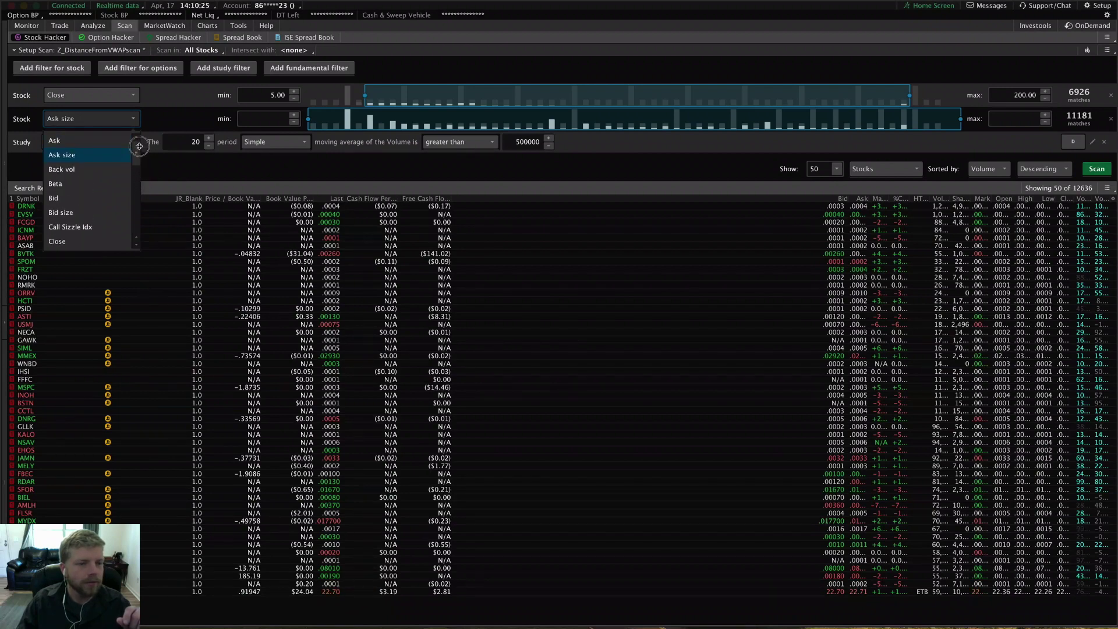
- Add an option filter to the scan, and remove it together with the Ask size stock filter
left_click(140, 68)
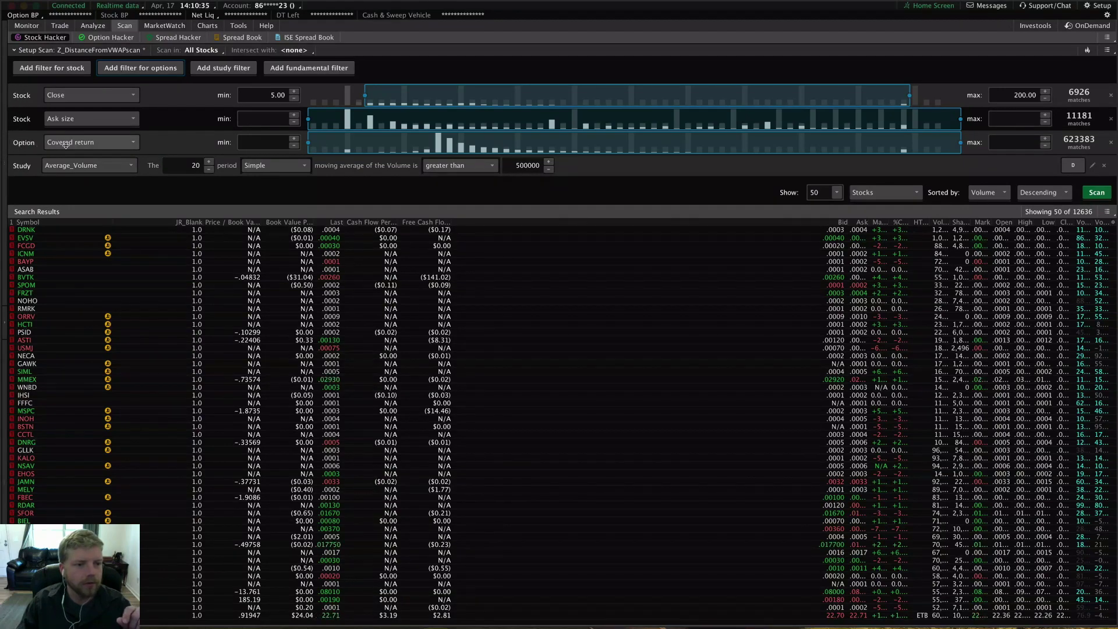
left_click(1110, 142)
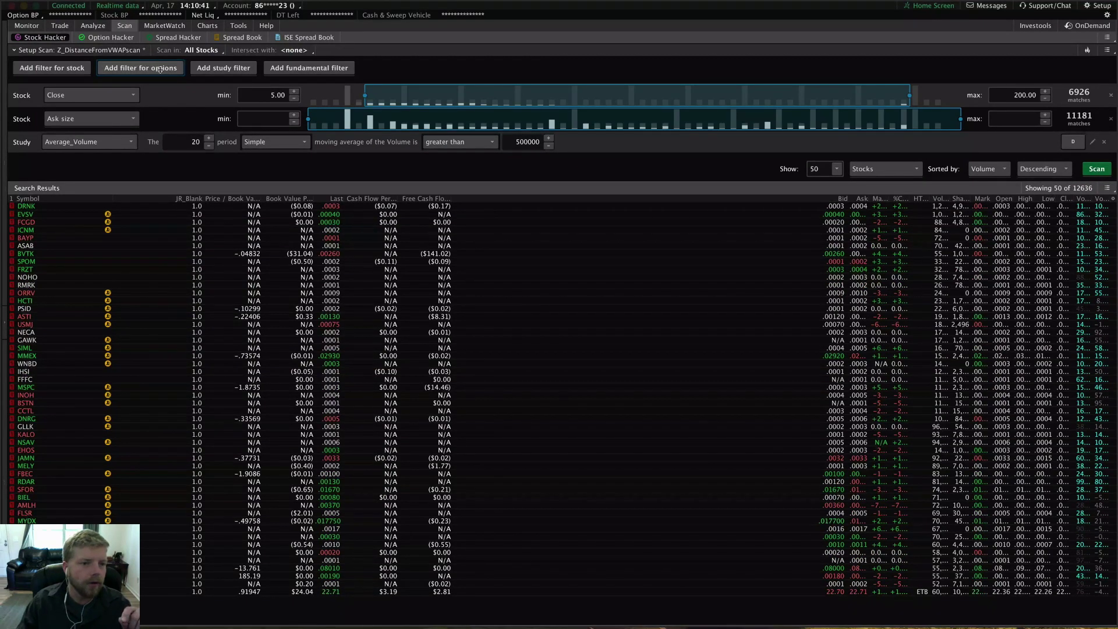
left_click(1111, 119)
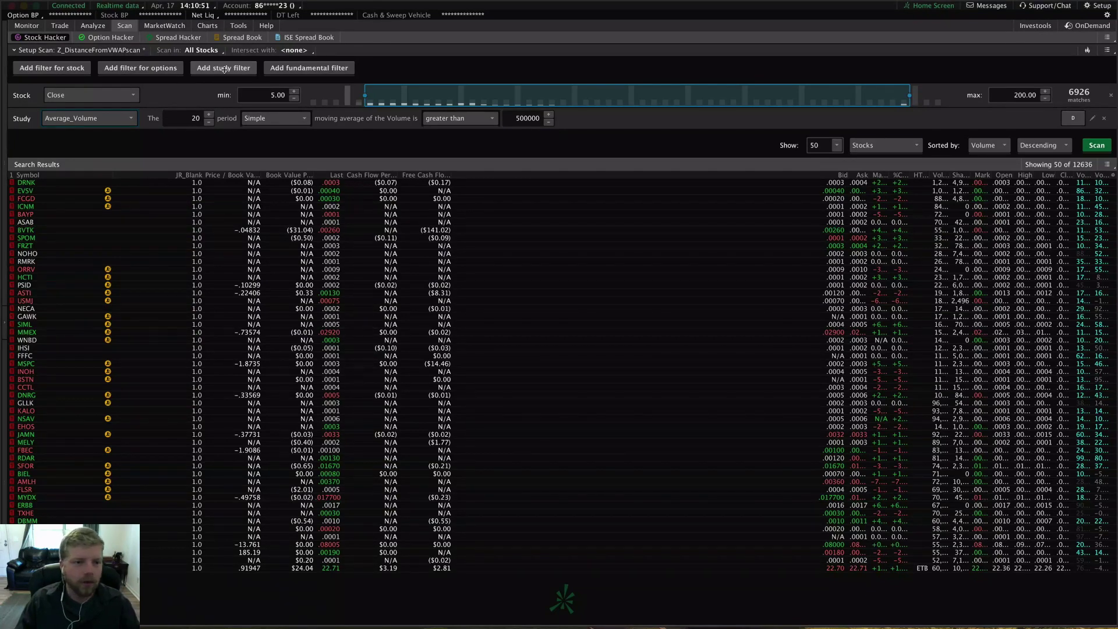
- Add a second study filter, look through the study categories, and set it to MovingAvgCrossover from the Crossovers category
left_click(224, 68)
left_click(73, 141)
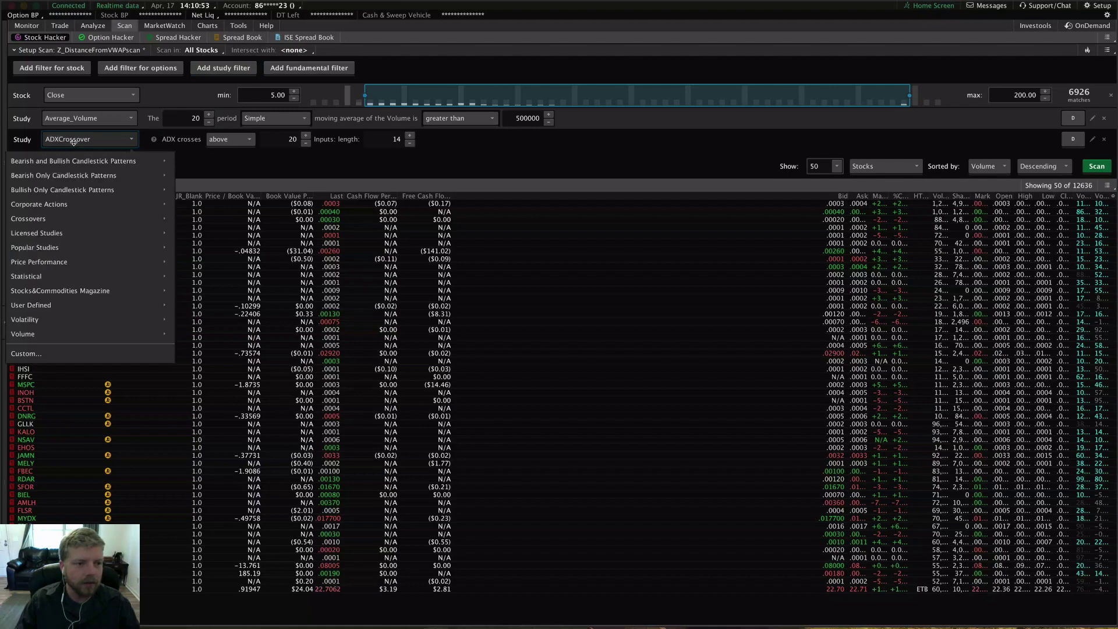
left_click(259, 167)
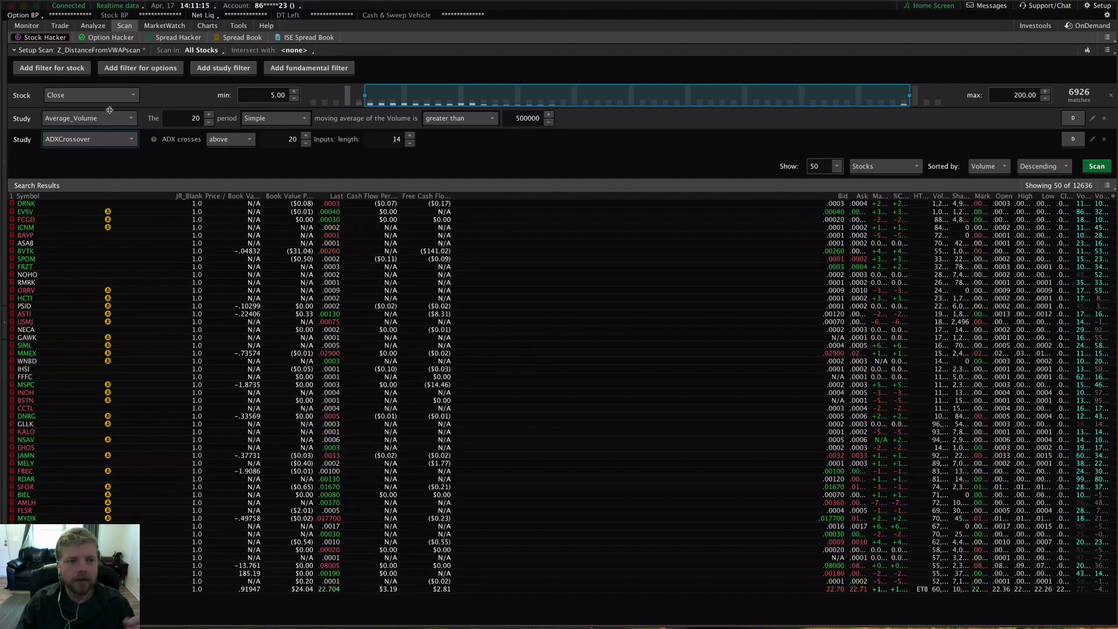
left_click(68, 140)
mouse_move(91, 166)
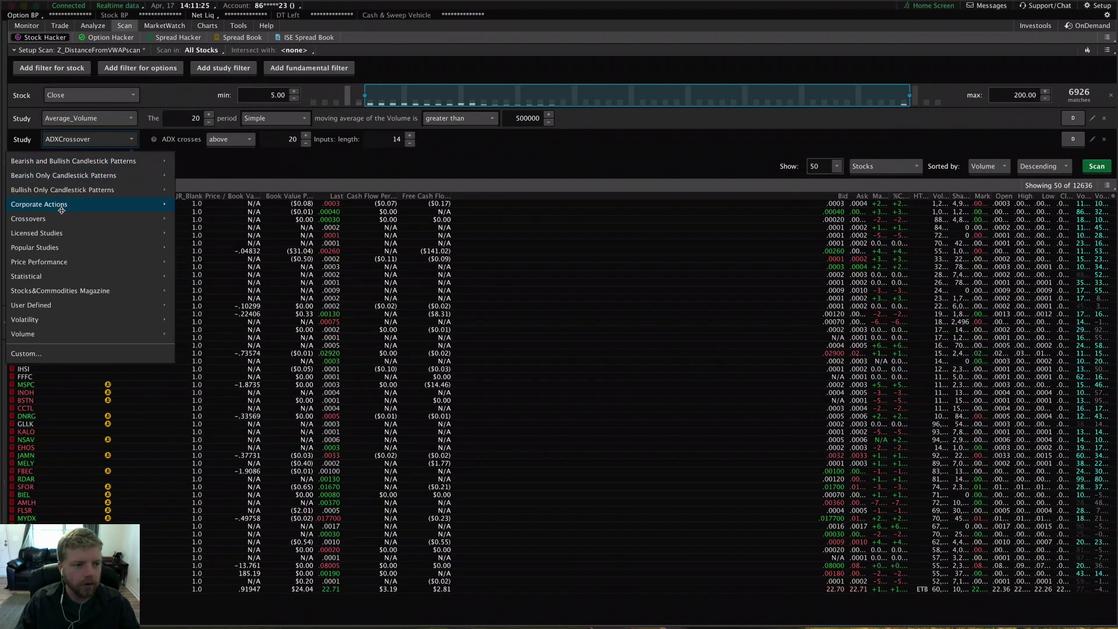
mouse_move(31, 221)
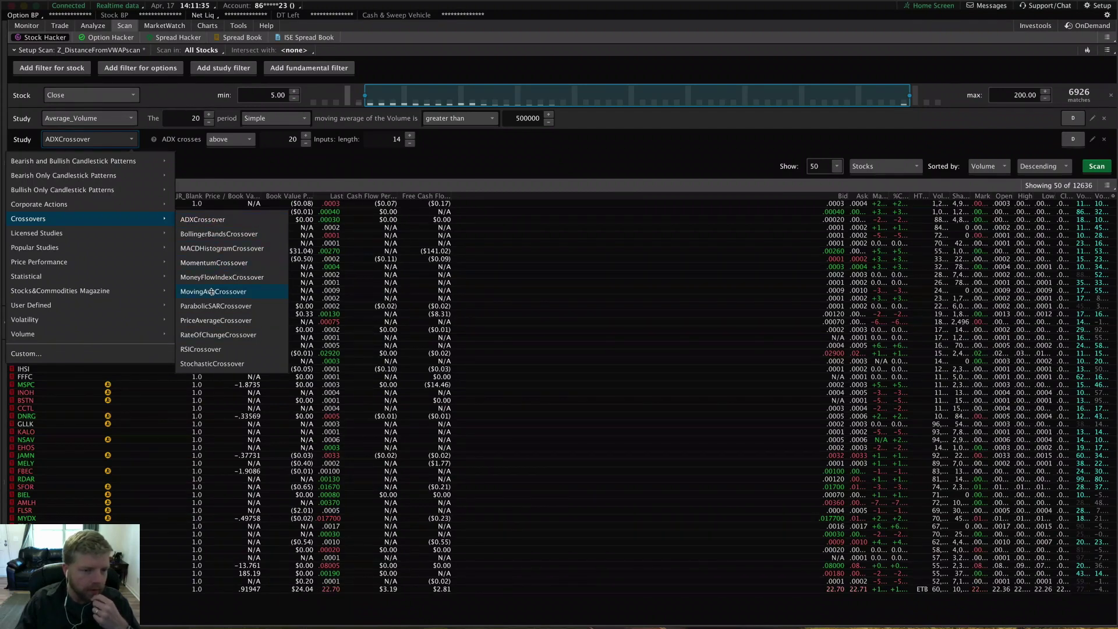
left_click(186, 291)
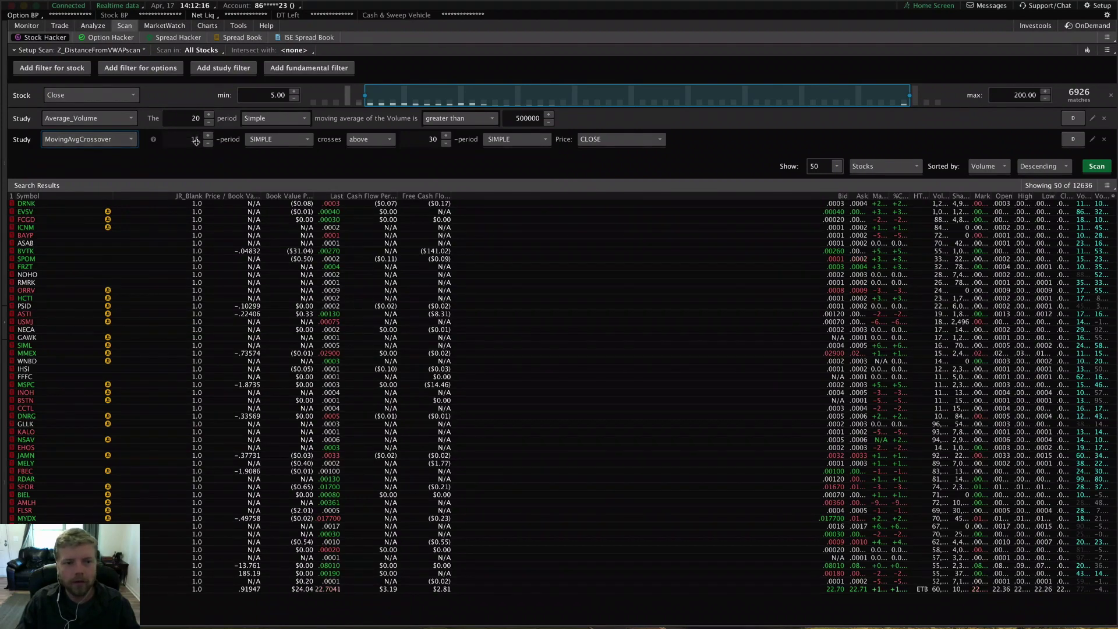
- Review the MovingAvgCrossover study's choices for average type, crossing direction and price
left_click(277, 141)
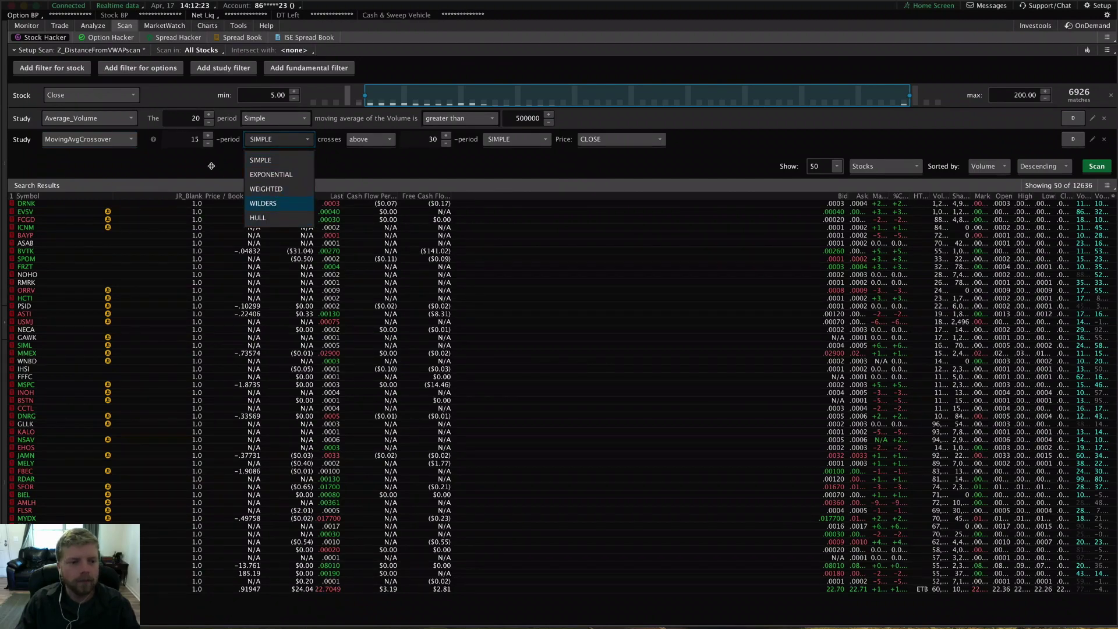
left_click(186, 140)
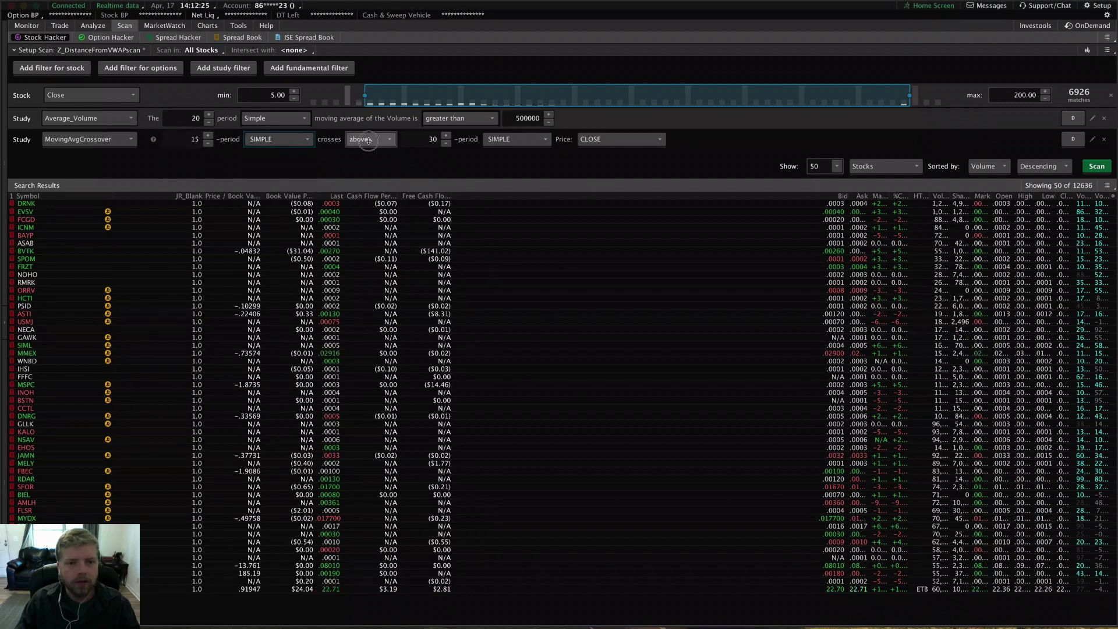
left_click(368, 140)
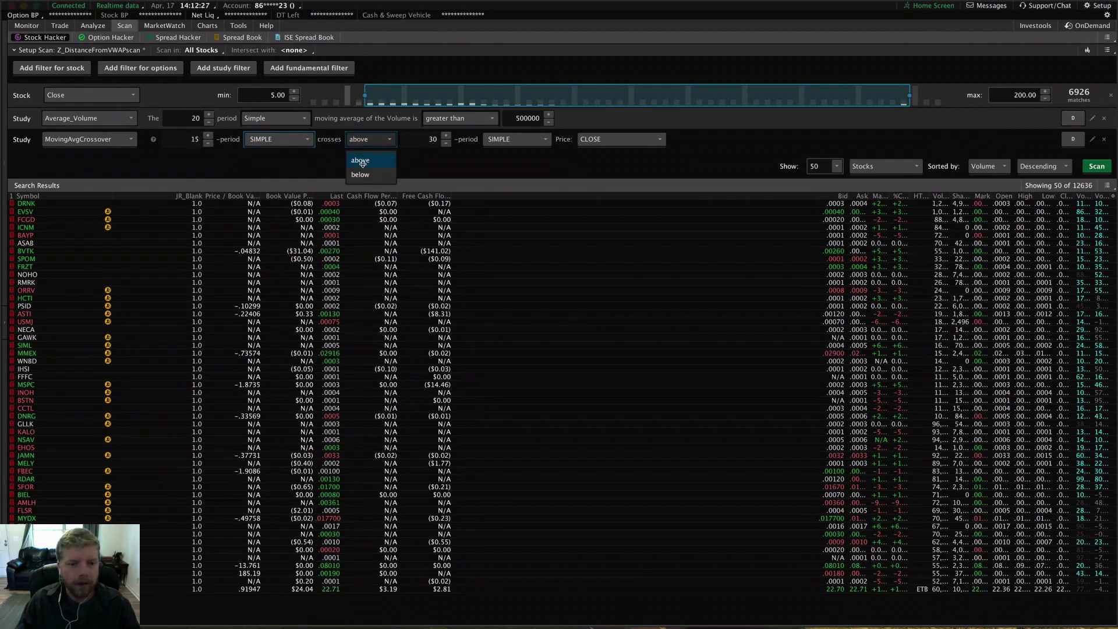
left_click(437, 163)
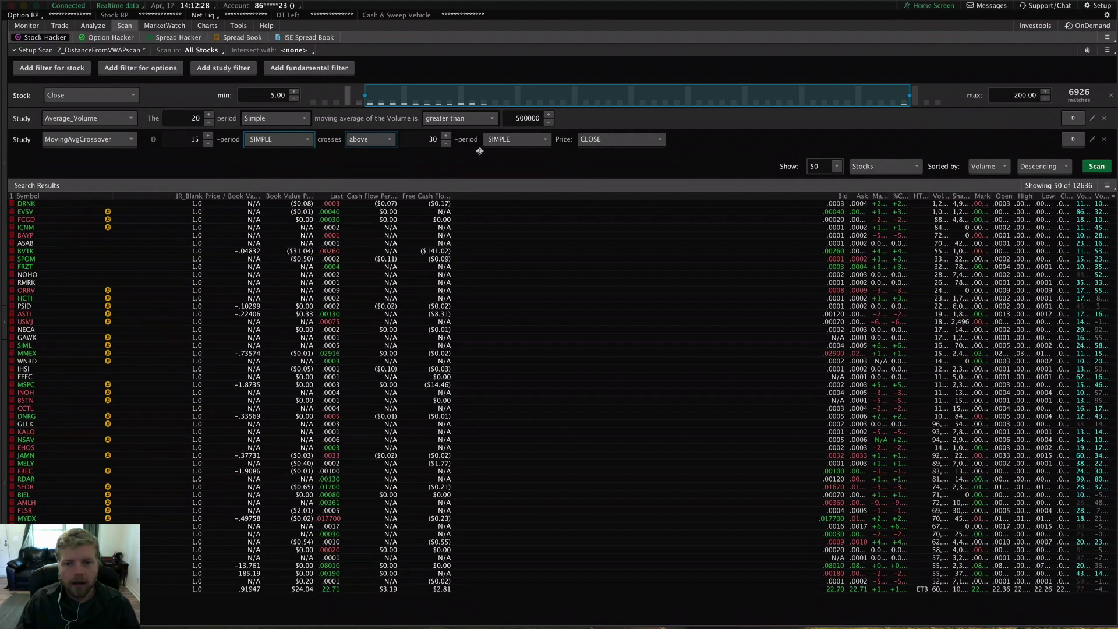
left_click(612, 140)
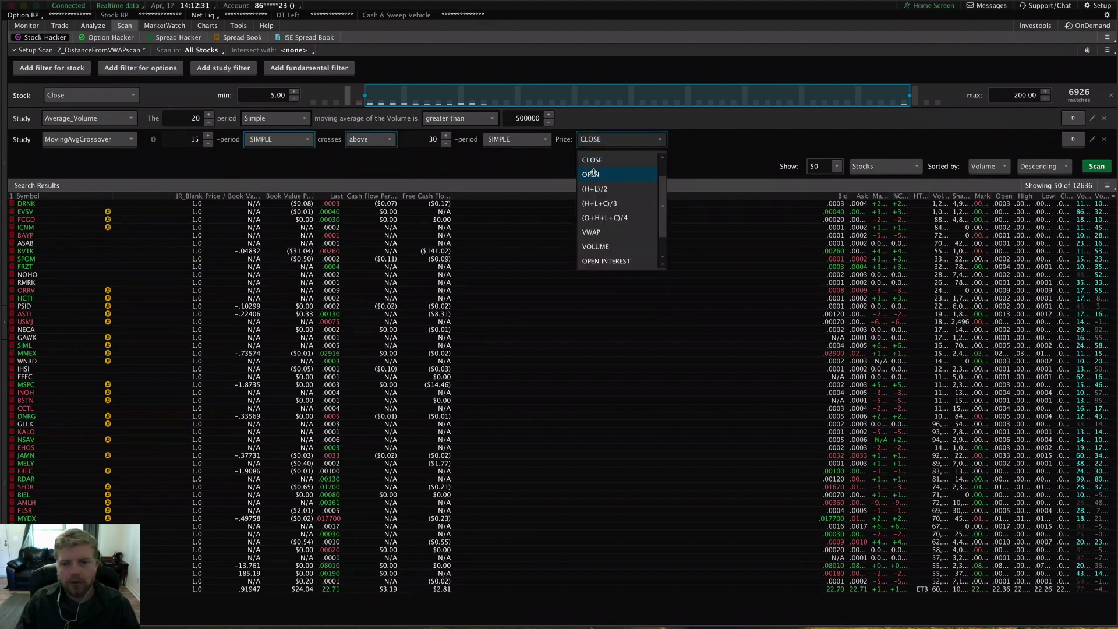
scroll(600, 180, "up", 2)
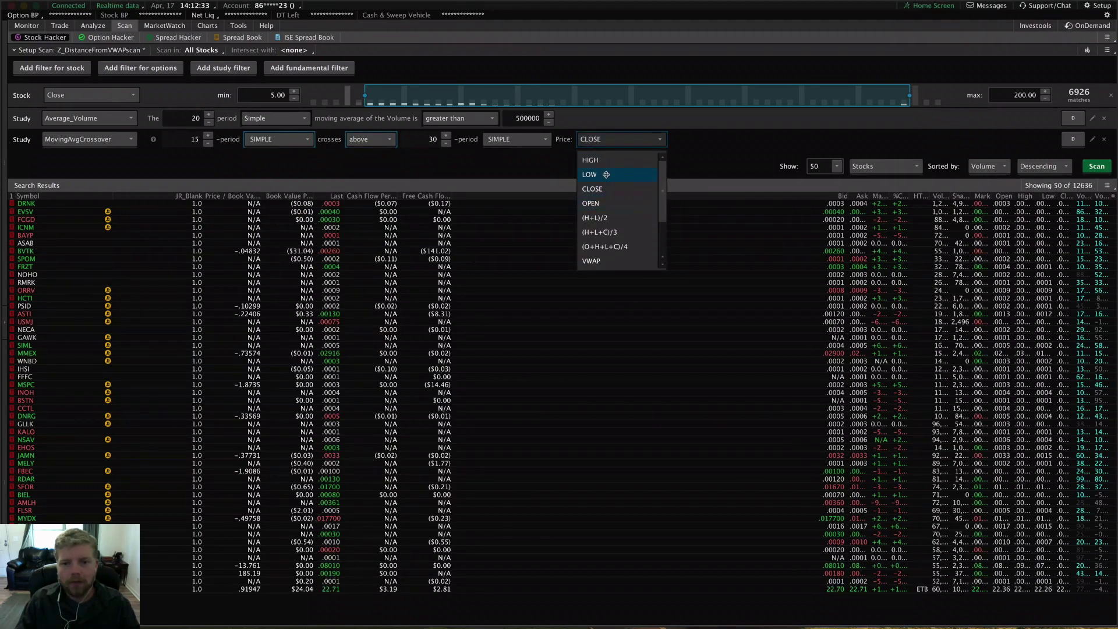
scroll(599, 170, "down", 4)
scroll(598, 168, "up", 4)
left_click(564, 168)
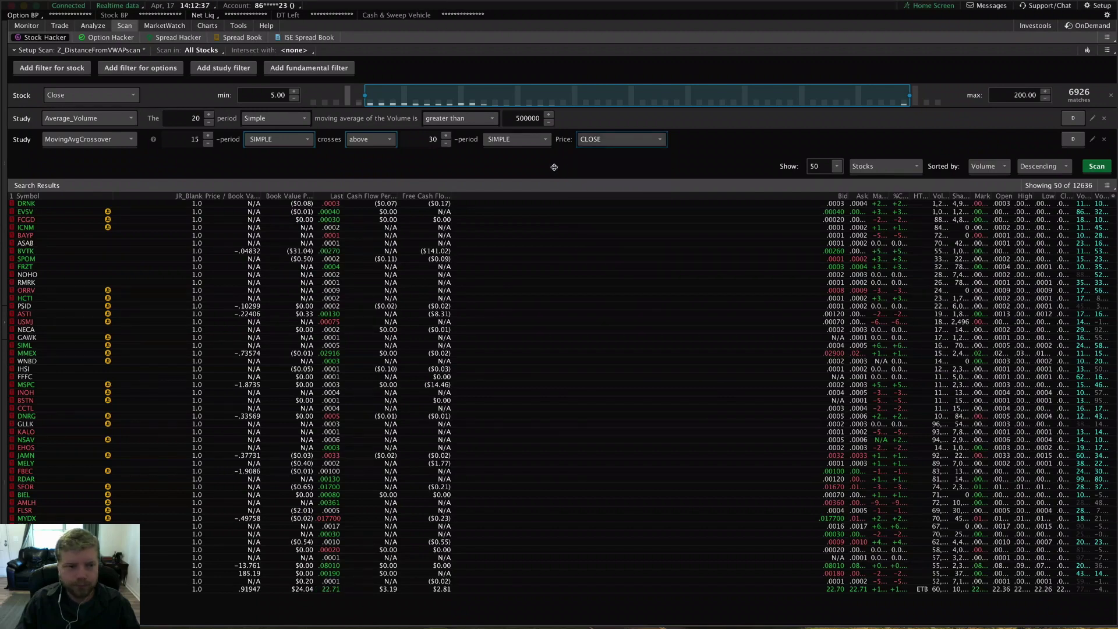
- Switch the MovingAvgCrossover study filter to RSI_Scan from the Popular Studies category
left_click(93, 138)
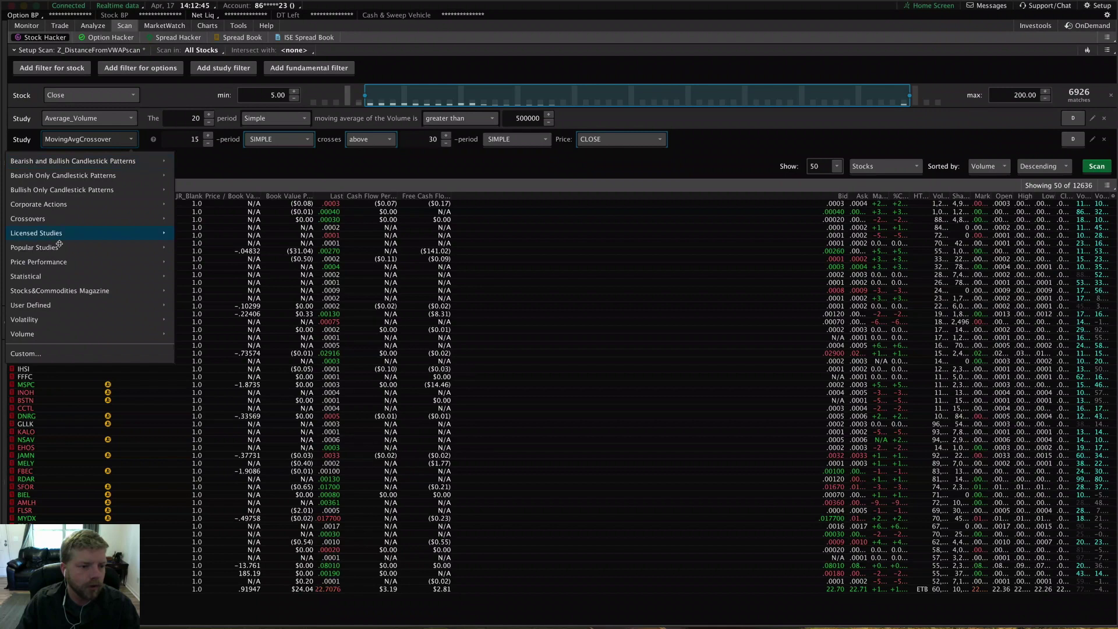
mouse_move(65, 249)
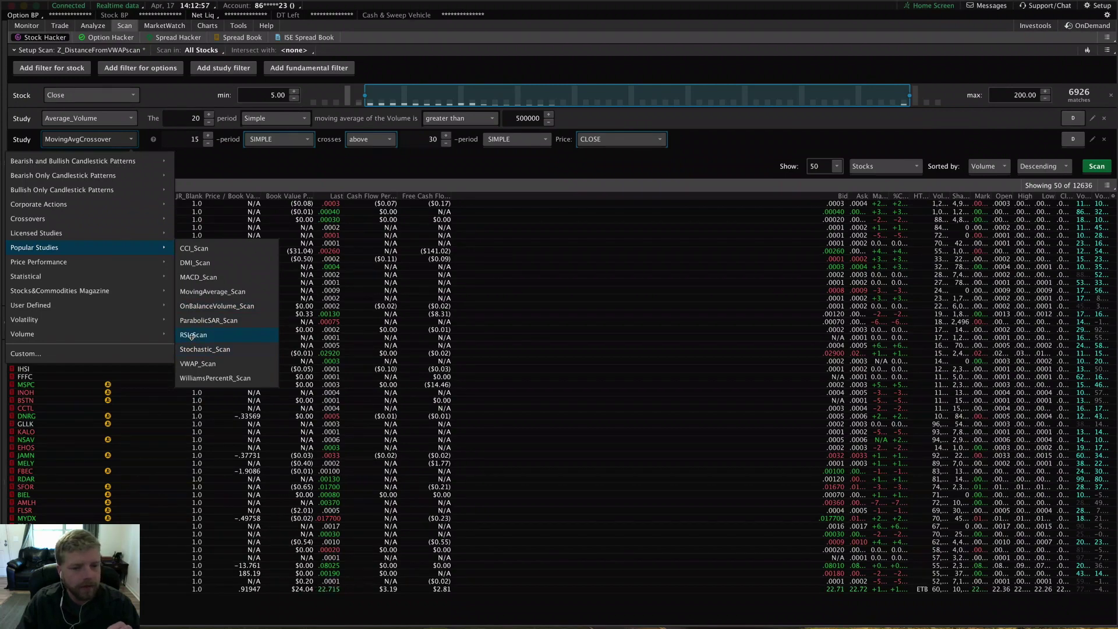
left_click(192, 335)
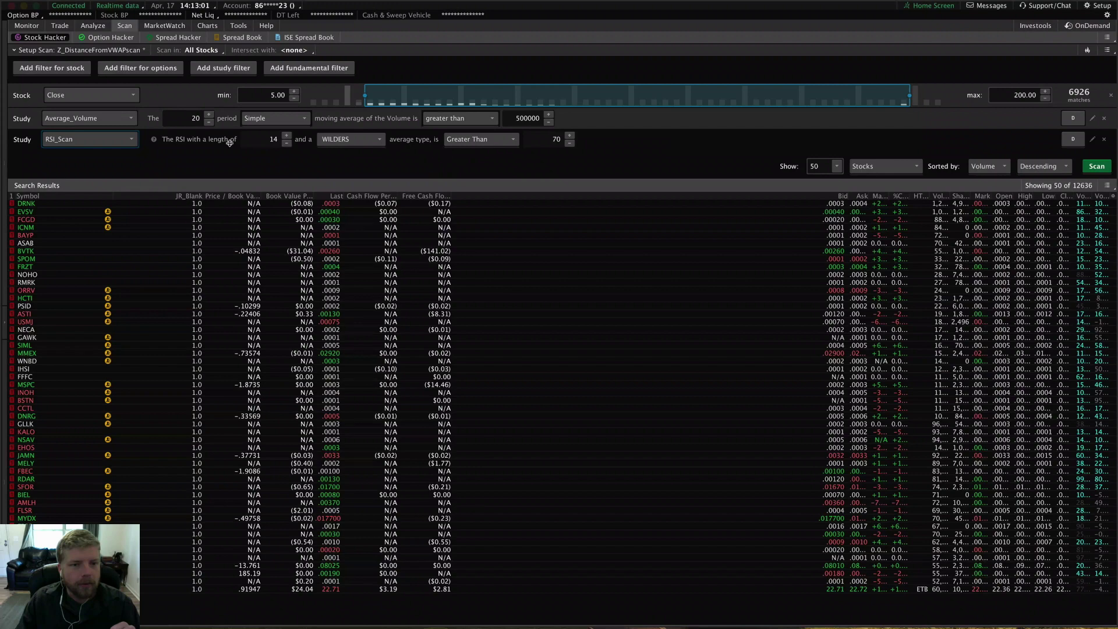
- Switch the RSI_Scan study filter to Unusual_Volume from the Volume category, looking through the User Defined studies on the way
left_click(101, 140)
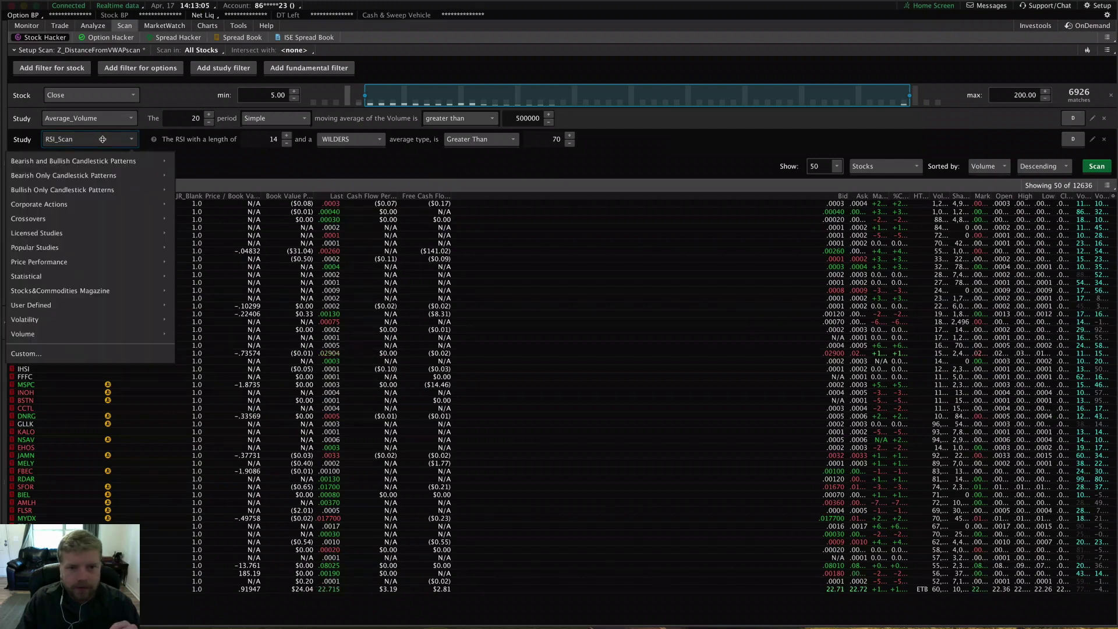
mouse_move(85, 300)
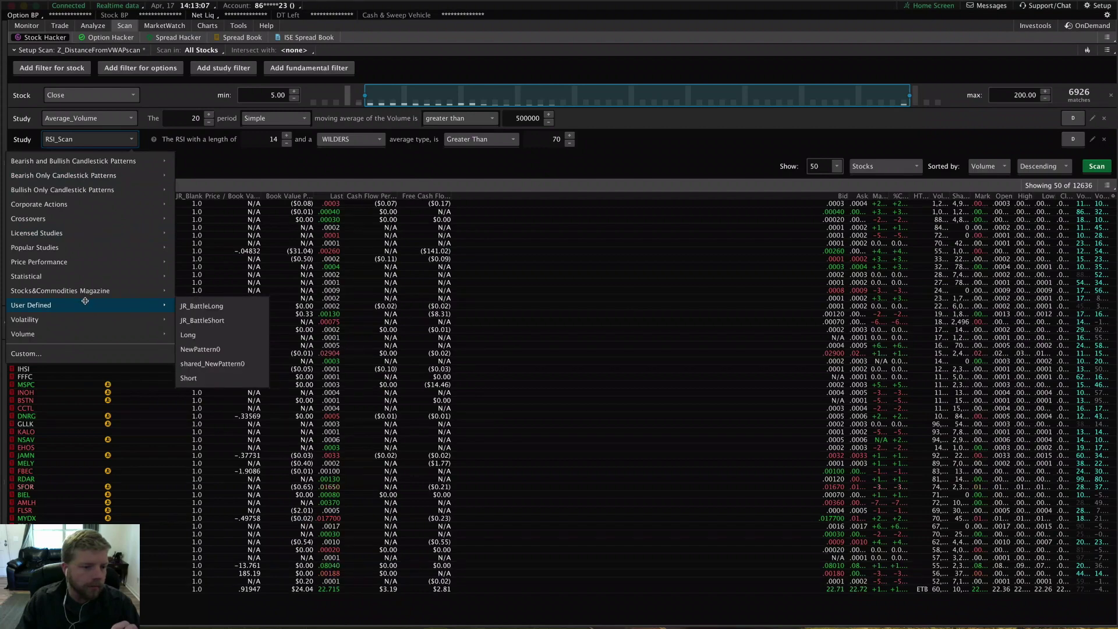
mouse_move(63, 330)
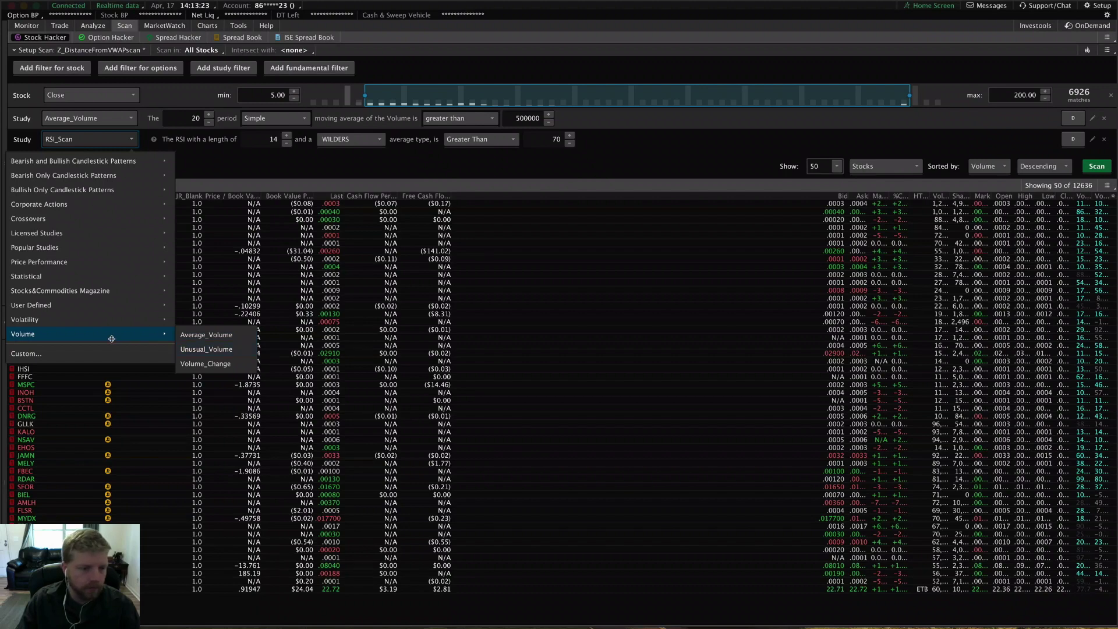
left_click(202, 349)
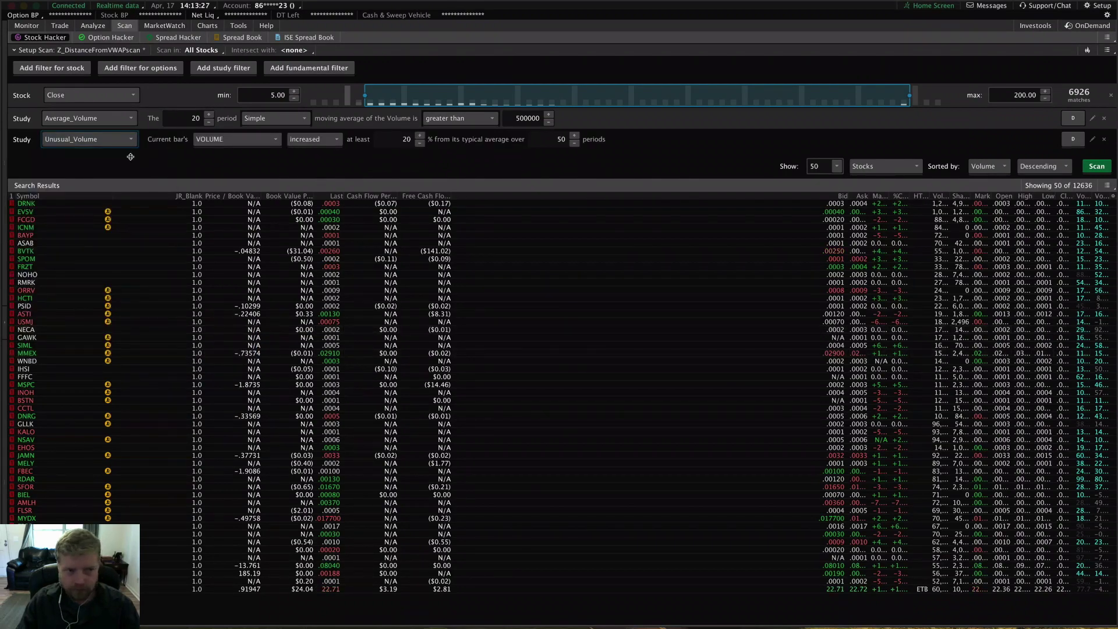
left_click(118, 144)
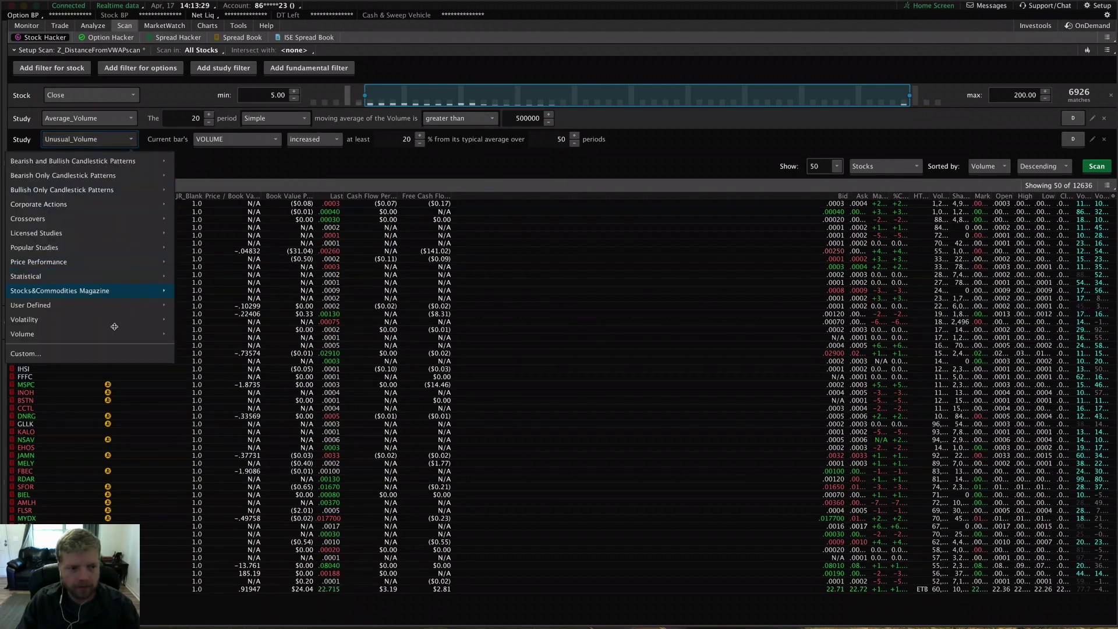
left_click(250, 170)
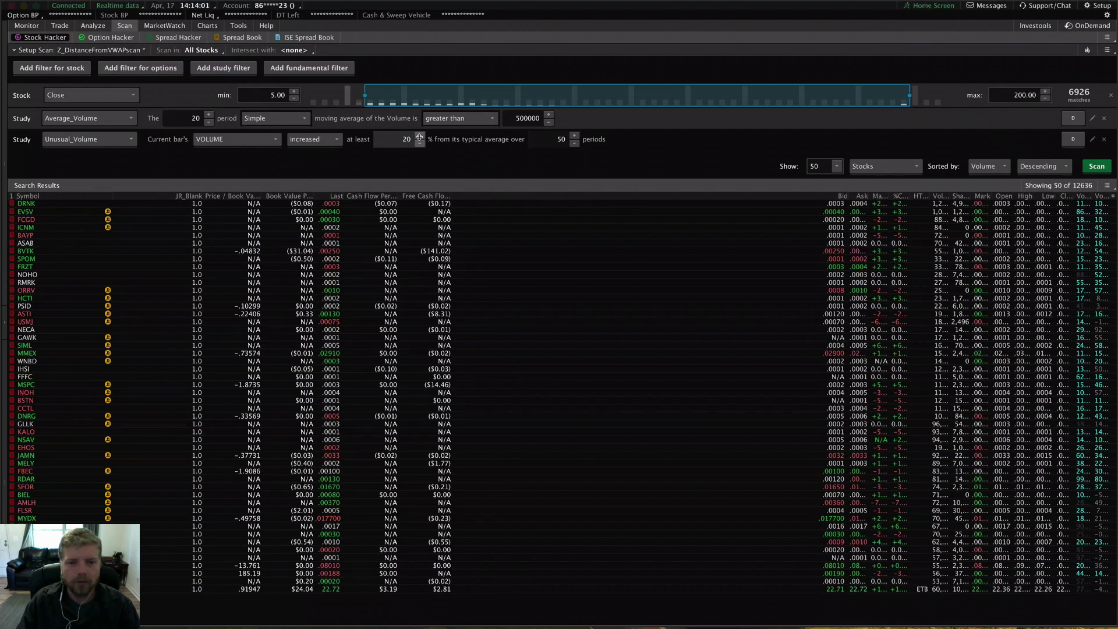
- Run the scan and open the chart of WFC, the first stock in the search results
left_click(1095, 168)
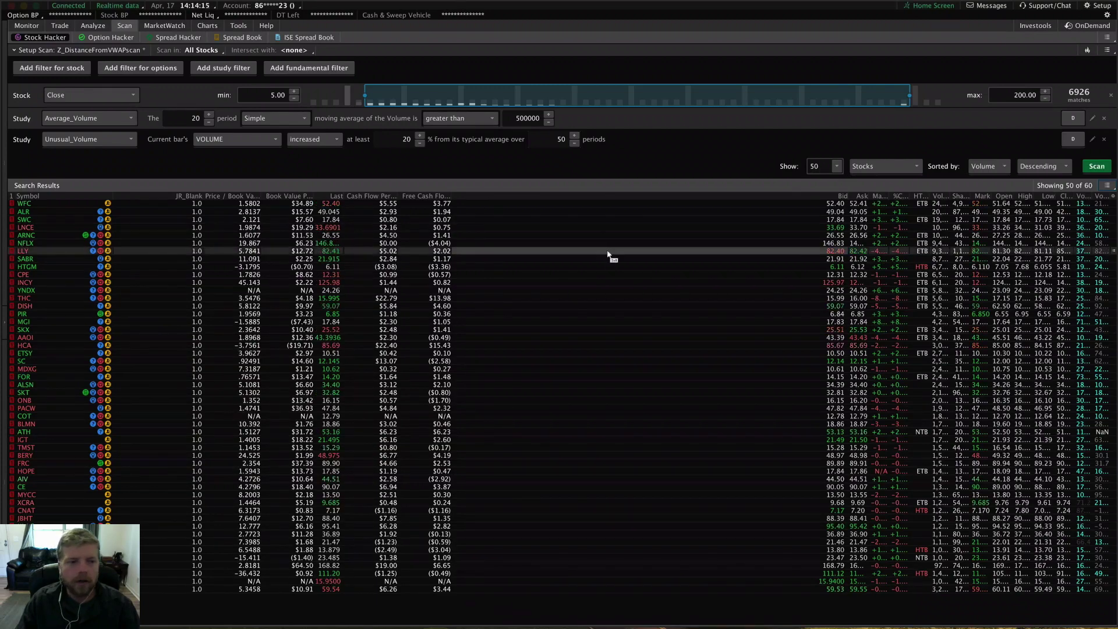
left_click(22, 204)
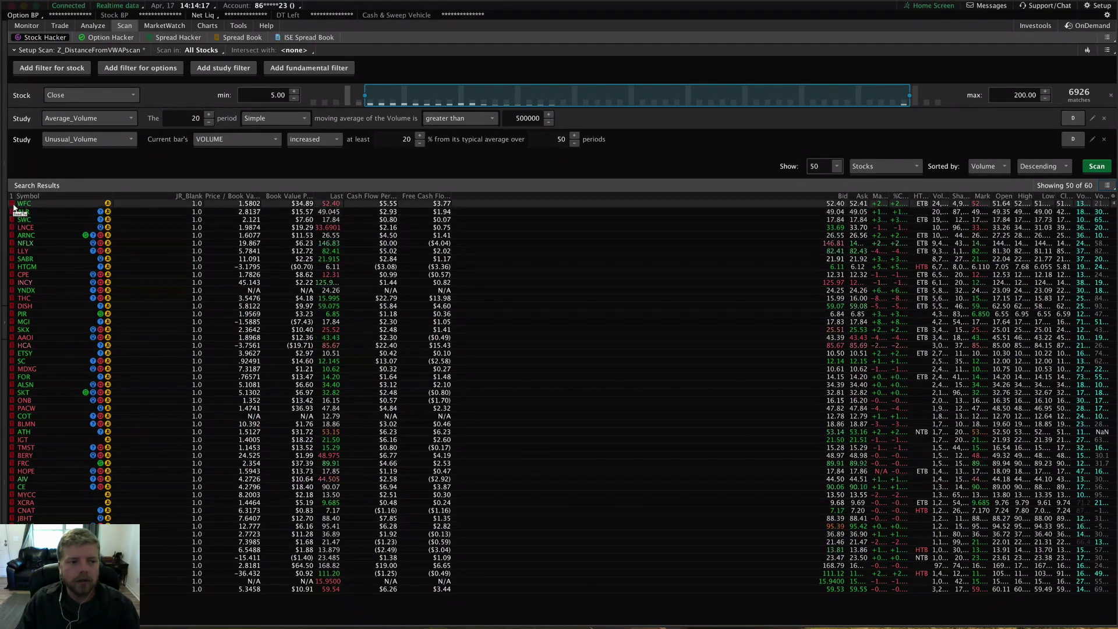
left_click(208, 27)
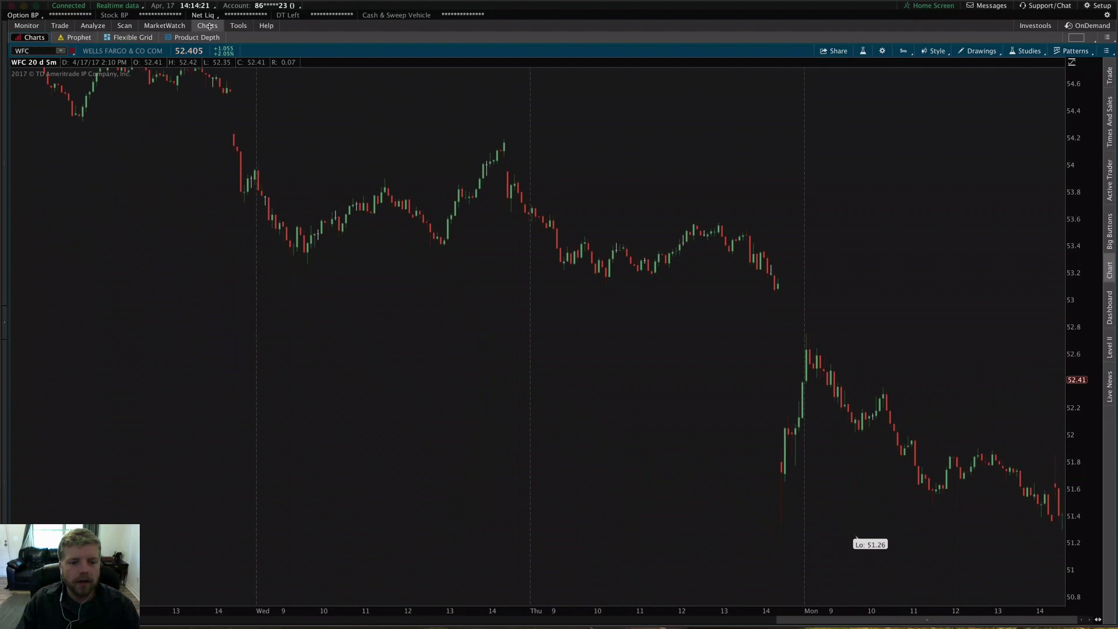
- Show the volume subgraph on the WFC chart and enlarge its pane
left_click(934, 51)
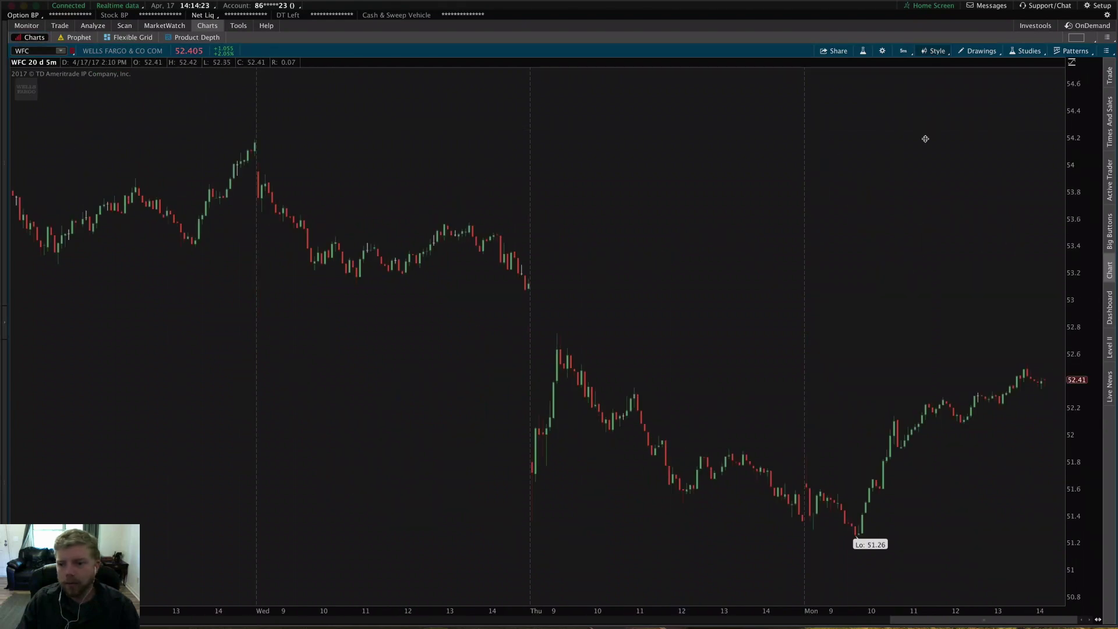
left_click(893, 230)
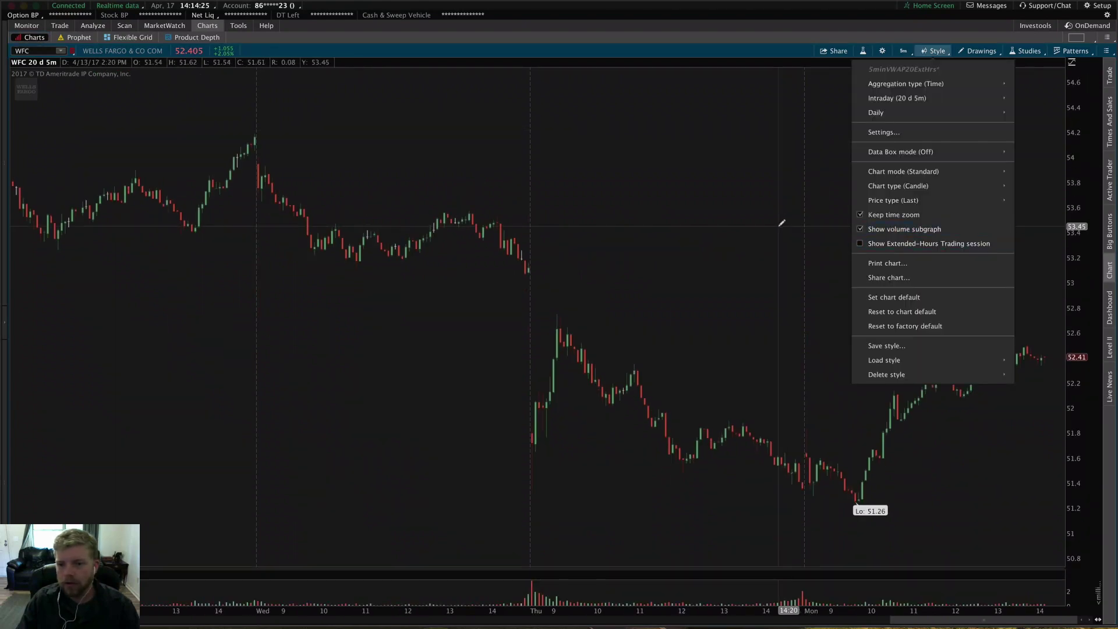
mouse_move(989, 186)
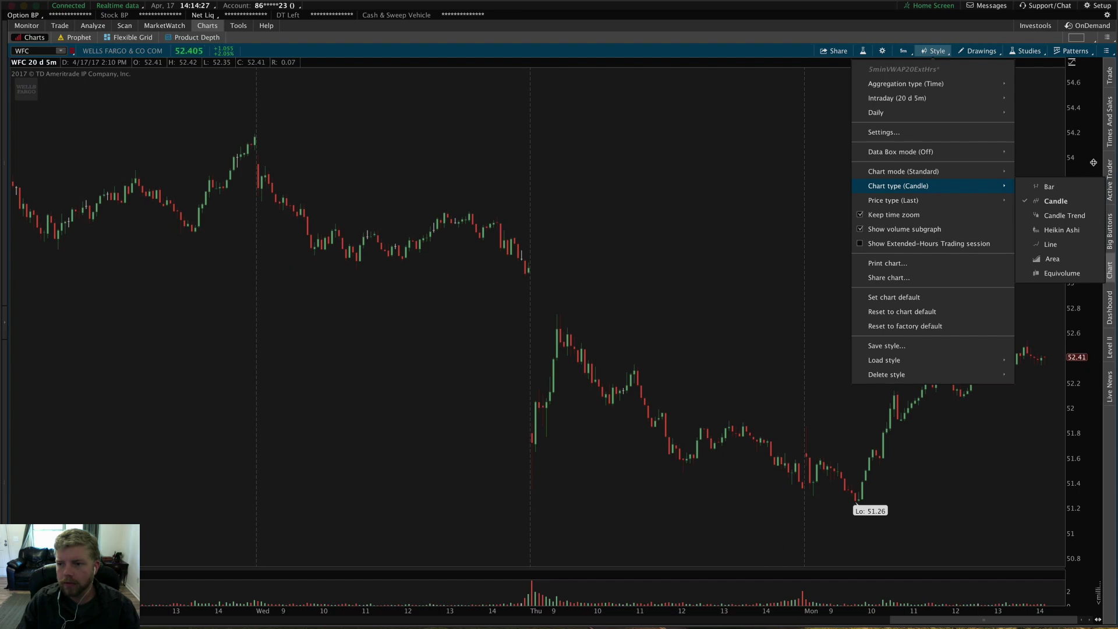
left_click(1093, 162)
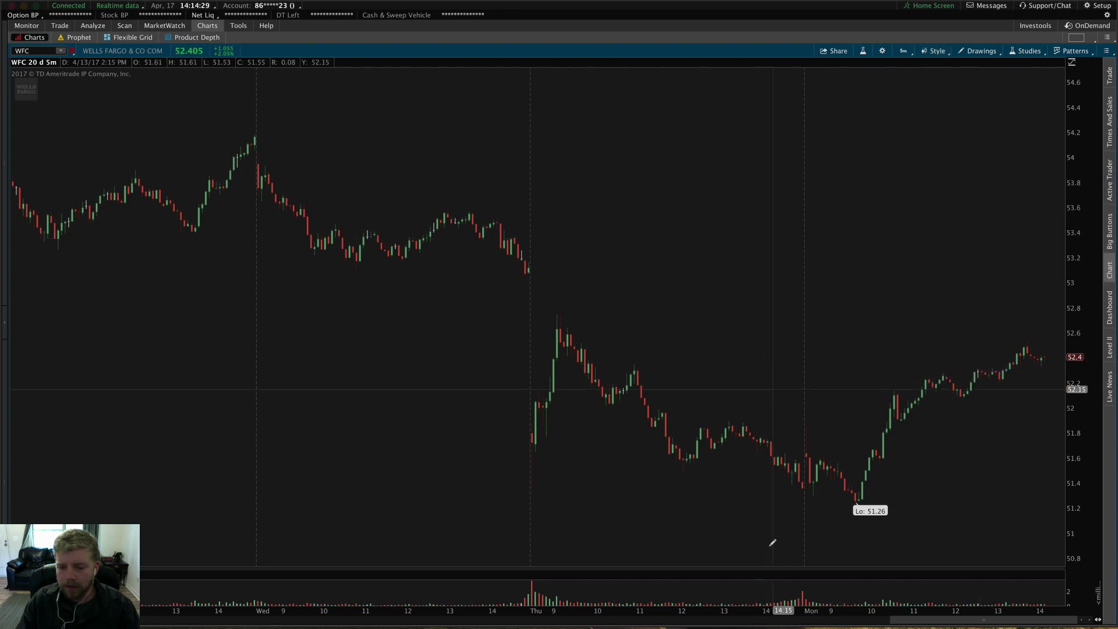
left_click_drag(786, 568, 788, 495)
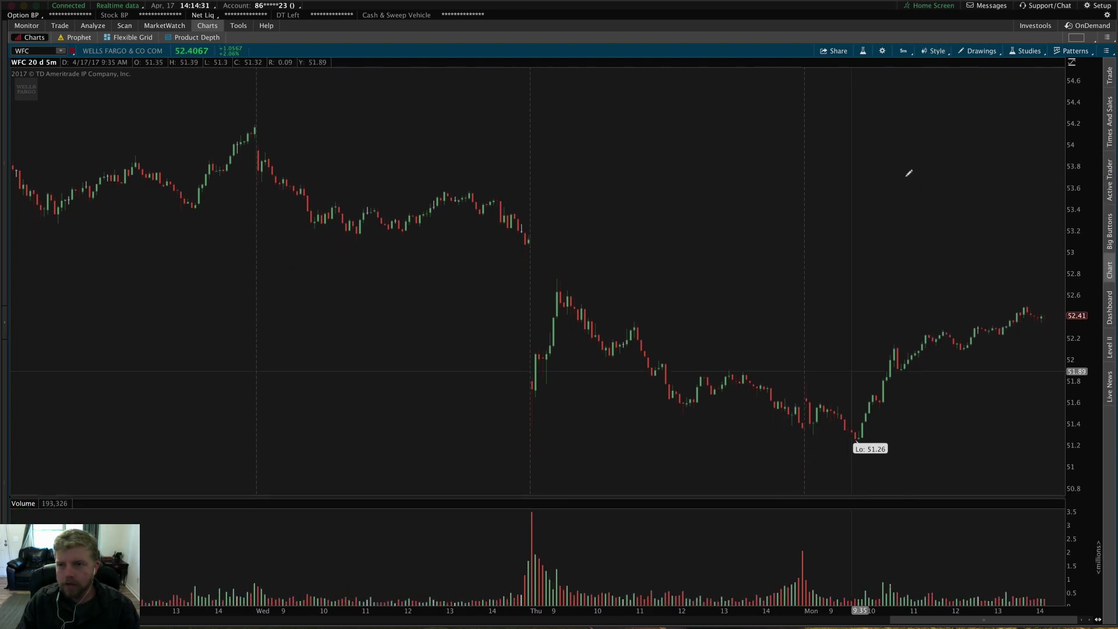
- Set the WFC chart's time frame to 20 Y : D
left_click(903, 51)
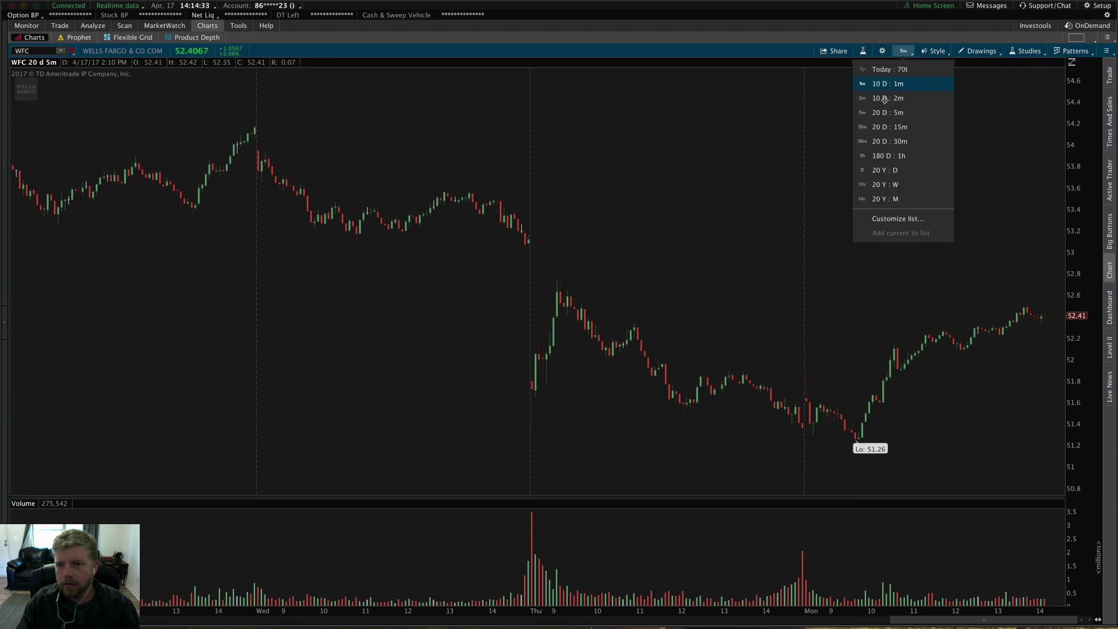
left_click(885, 169)
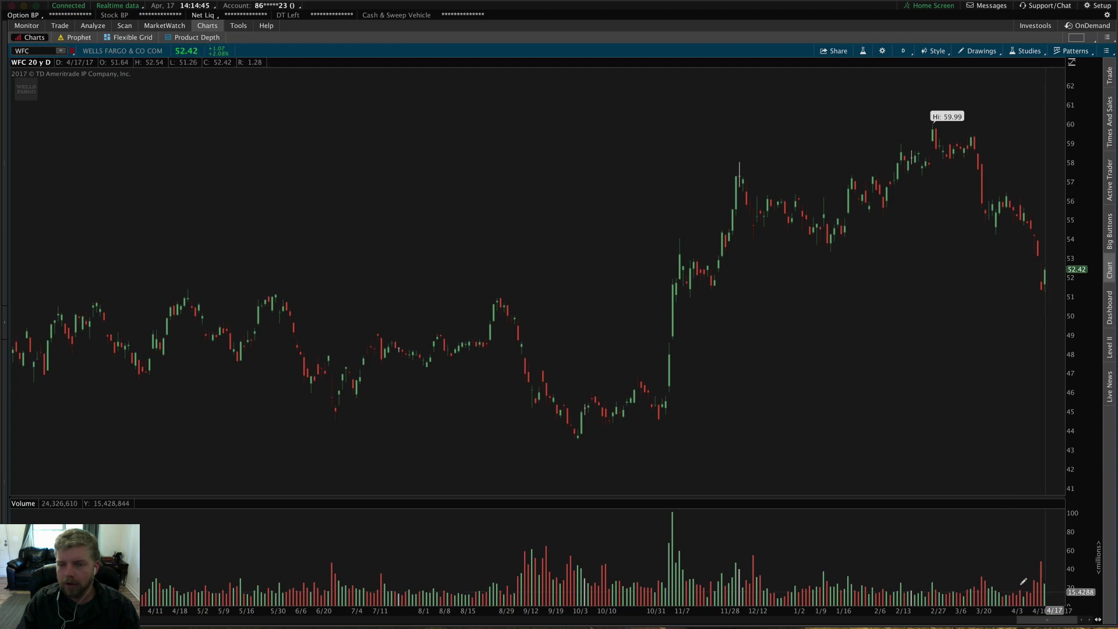
- Find the SimpleMovingAvg study with the search term "simple", add it to the chart, and move it to the Volume section
left_click(863, 50)
left_click(378, 215)
type("simple")
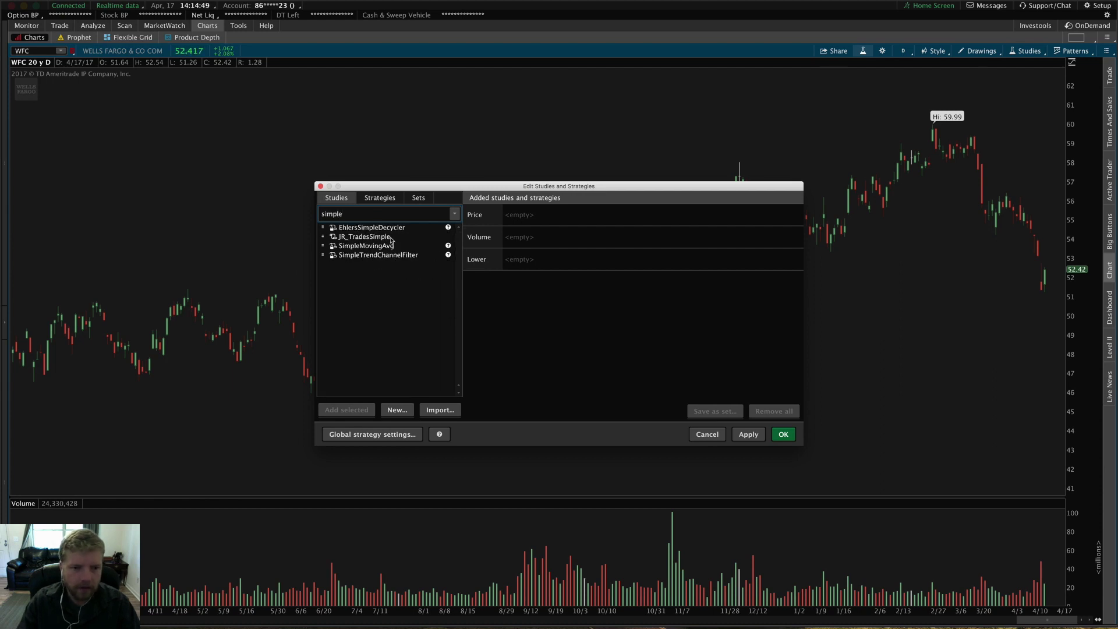
left_click(364, 246)
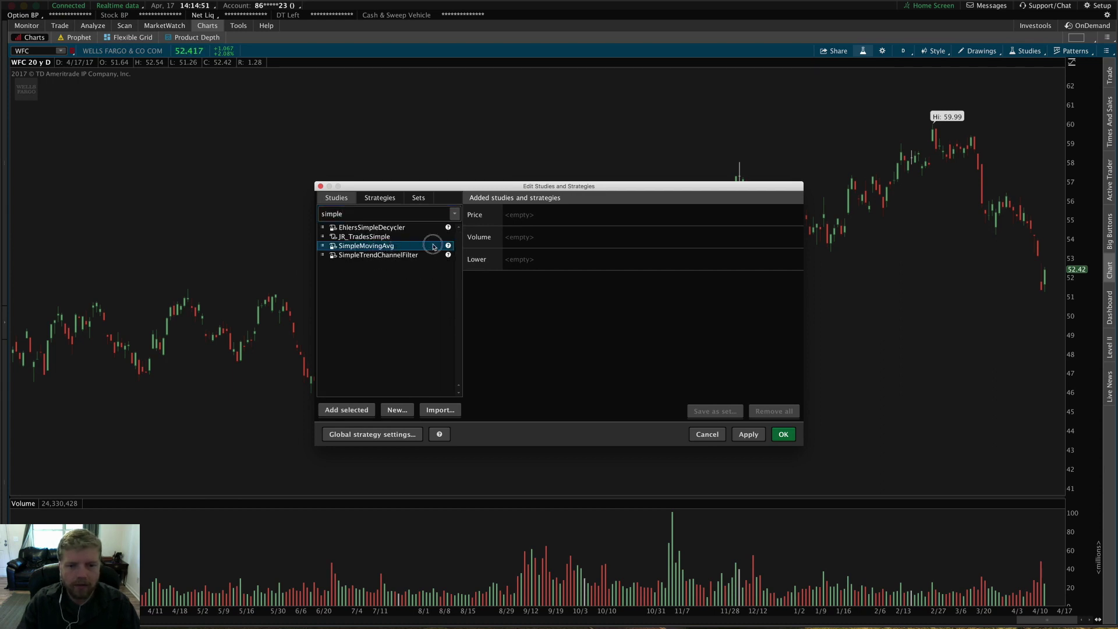
double_click(387, 245)
left_click(545, 224)
left_click_drag(544, 226, 520, 243)
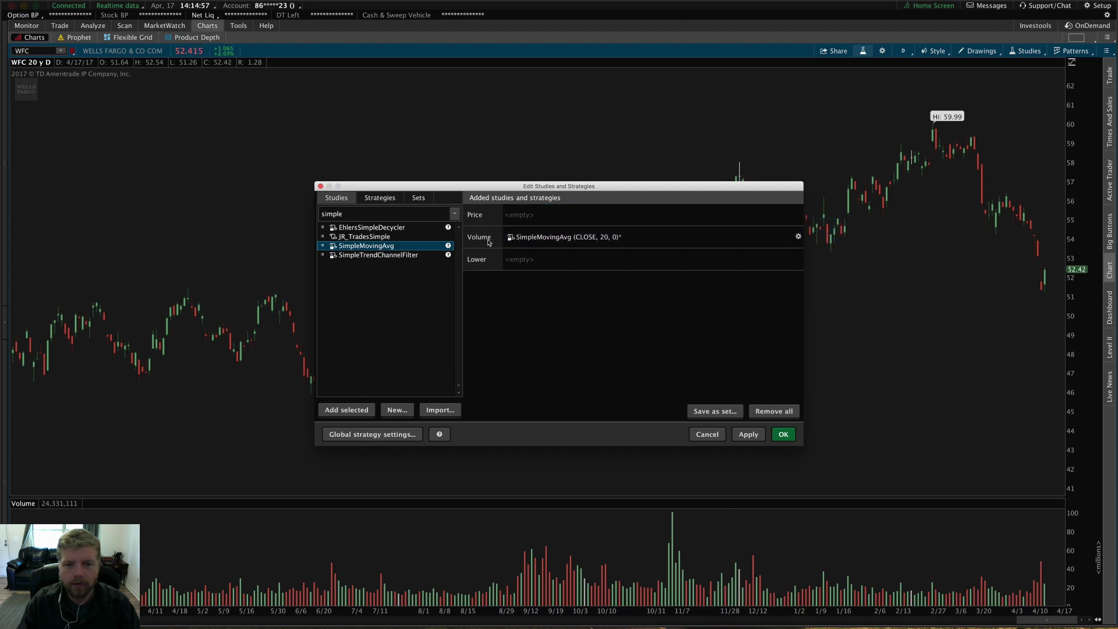
mouse_move(634, 237)
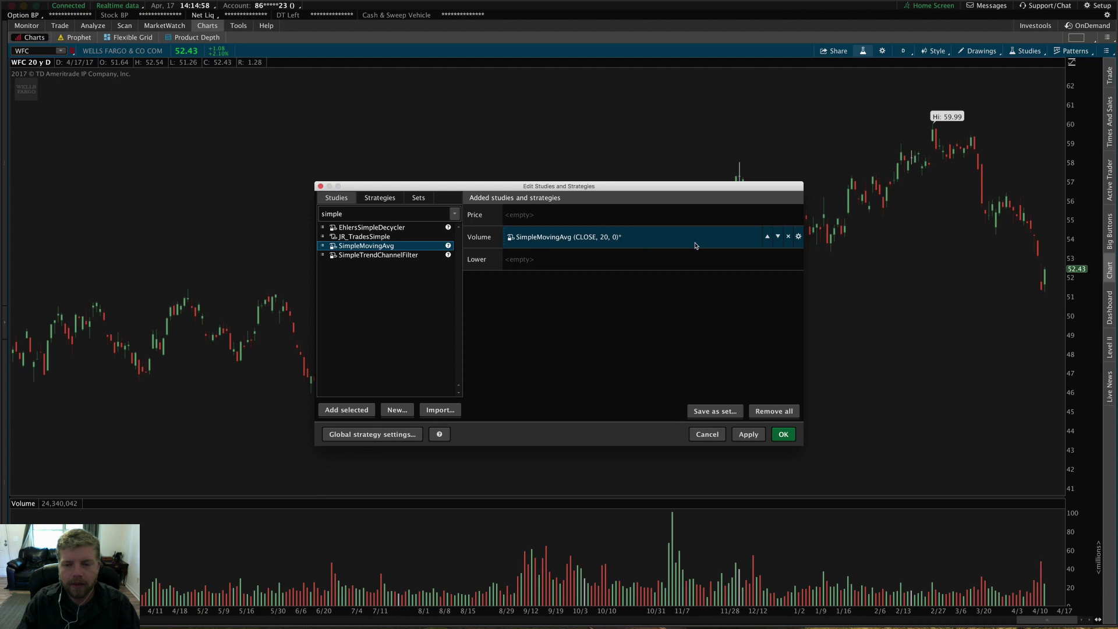
left_click(798, 237)
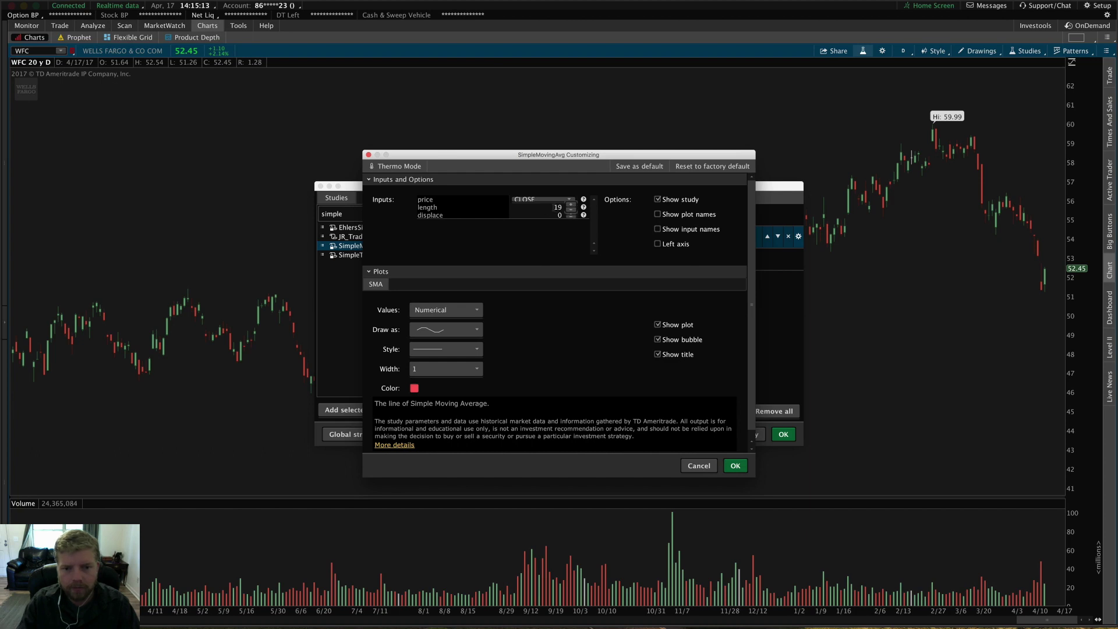
left_click(571, 205)
left_click(571, 204)
left_click(573, 205)
left_click(572, 205)
left_click(572, 205)
left_click(573, 205)
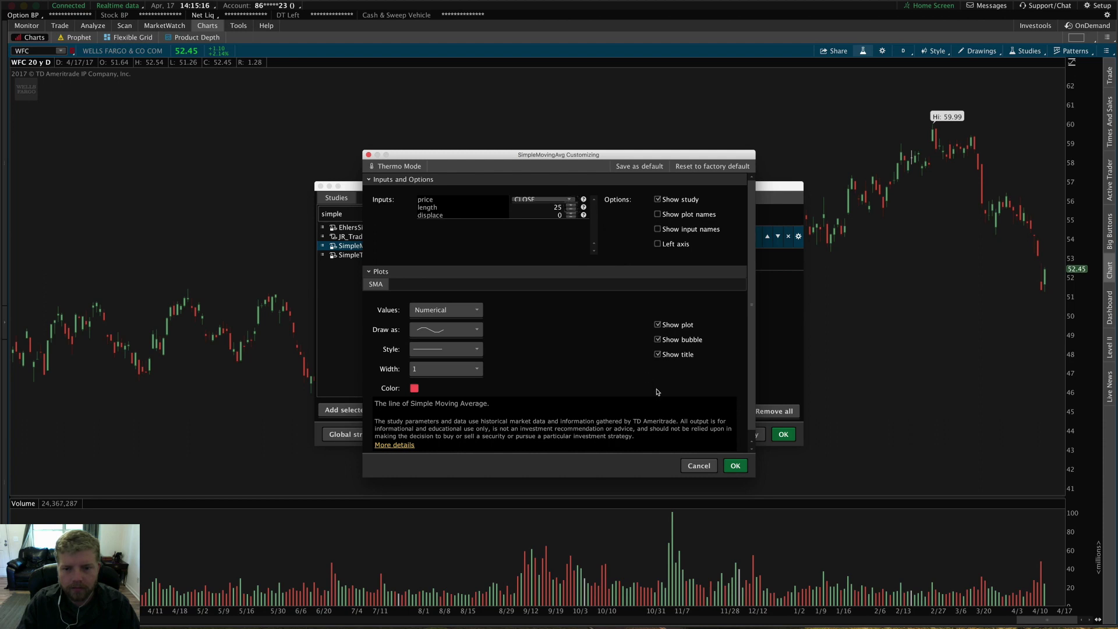
left_click(698, 465)
- Set the length of the SimpleMovingAvg study in the Volume section to 50 and apply the studies to the chart
double_click(544, 233)
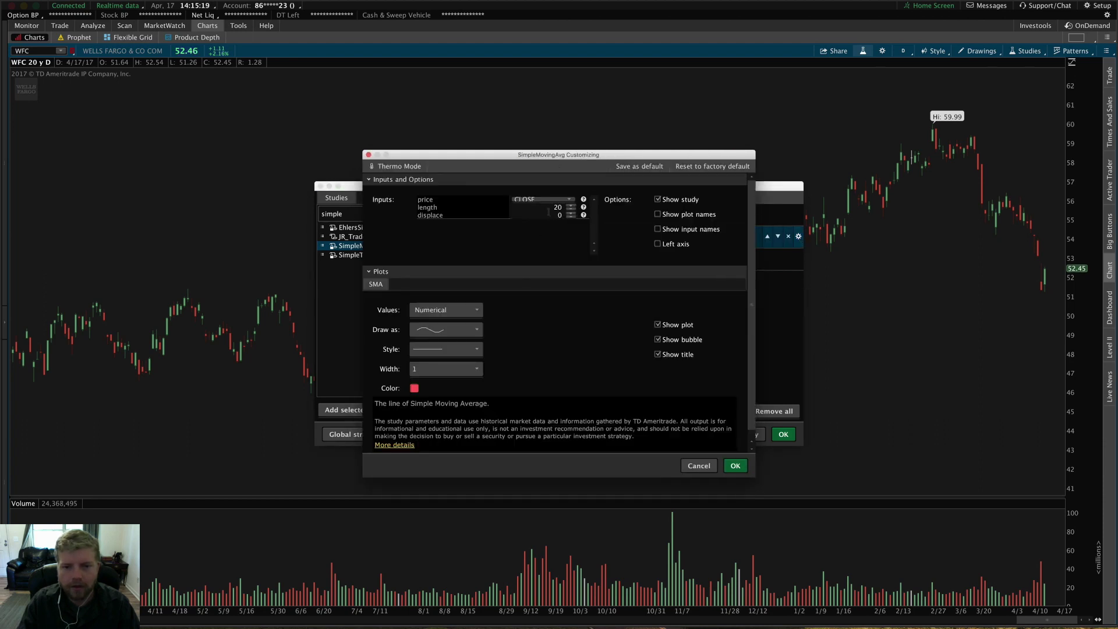
double_click(557, 207)
type("5")
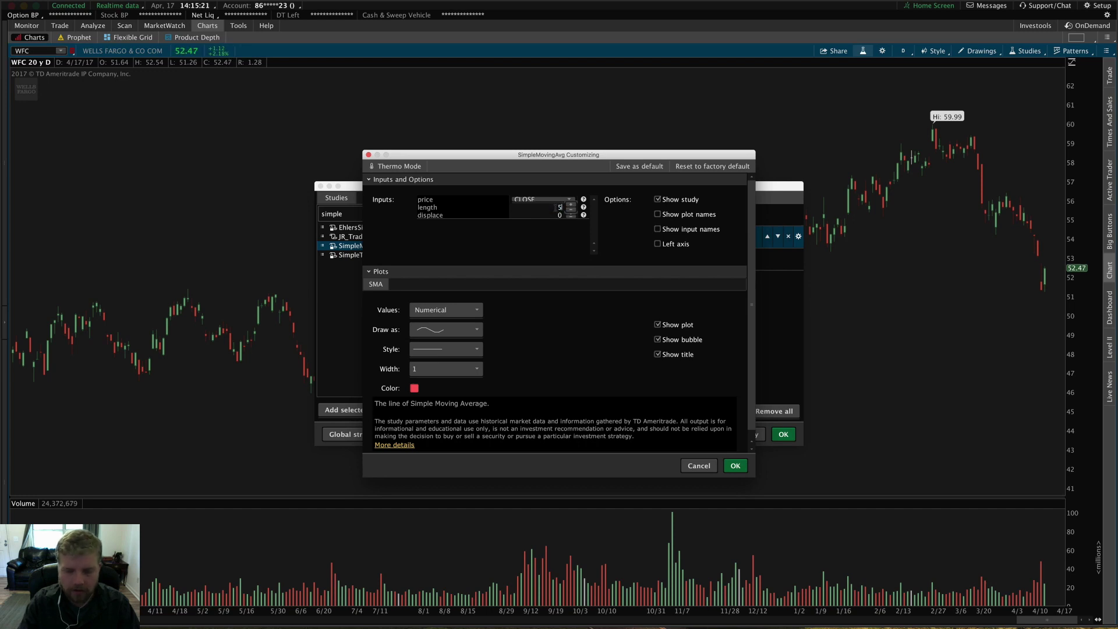
type("0")
left_click(733, 464)
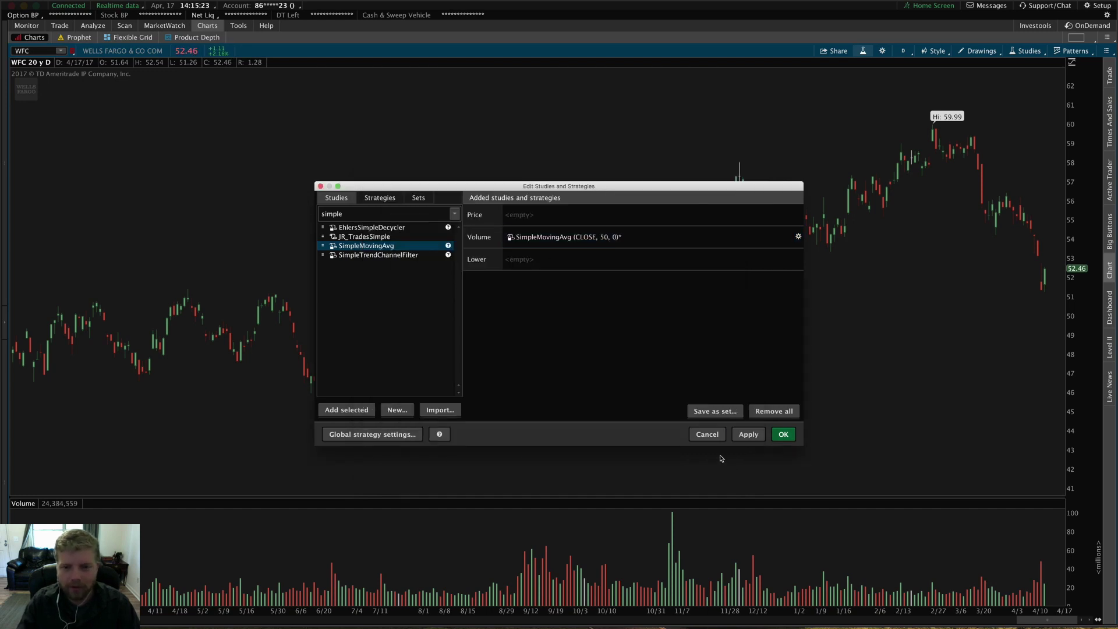
left_click(605, 243)
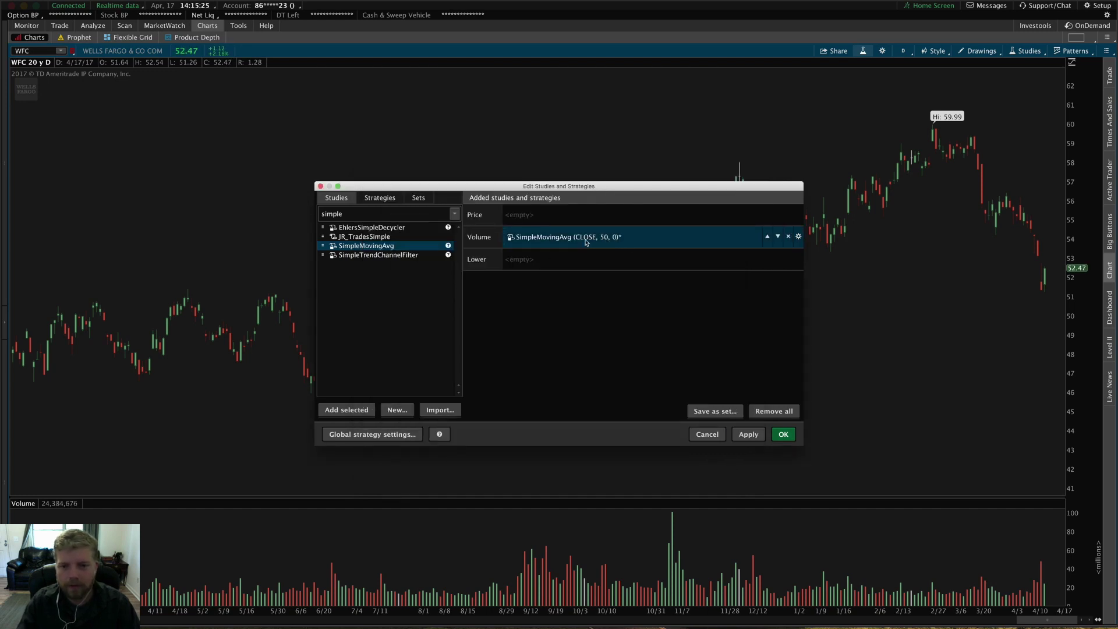
left_click(748, 435)
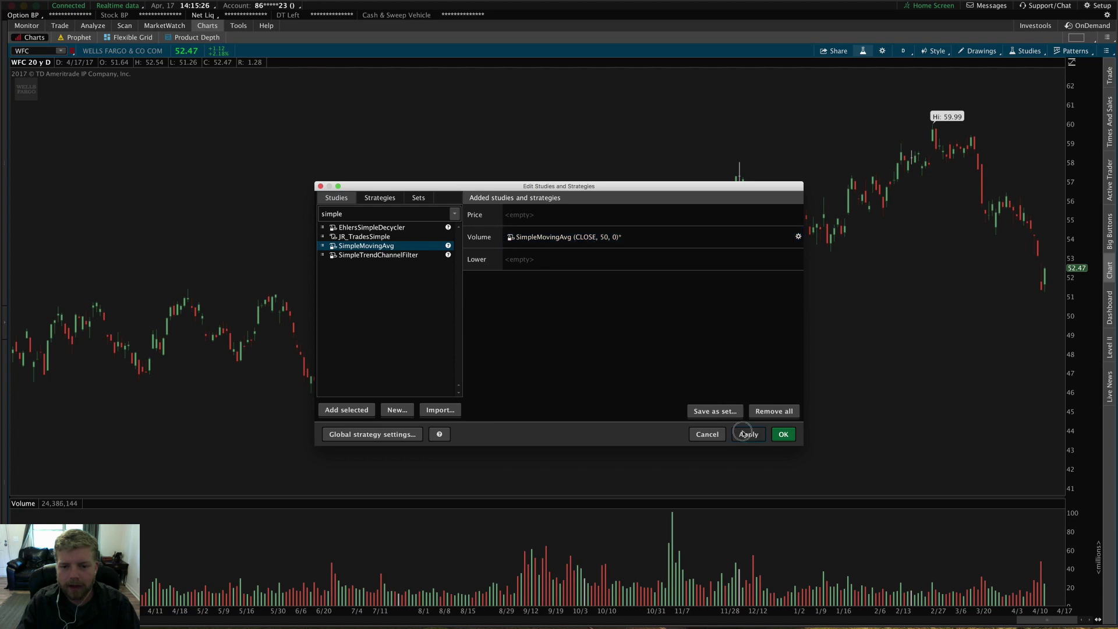
left_click(782, 435)
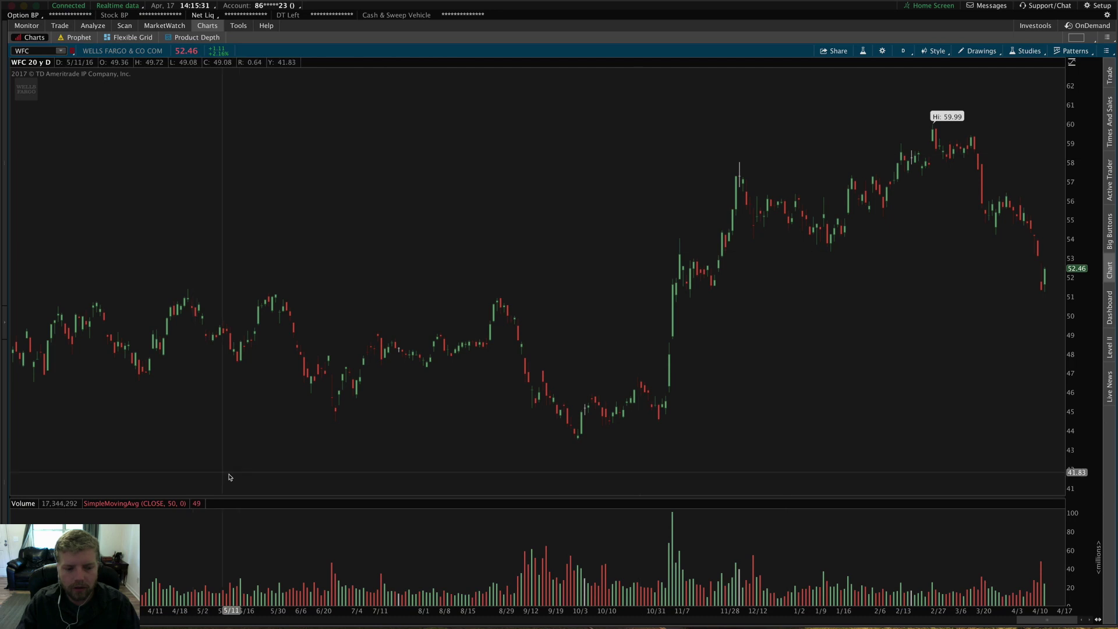
- Edit the properties of the volume pane's SimpleMovingAvg study to show plot names, and apply the change to the chart
left_click(863, 50)
right_click(665, 241)
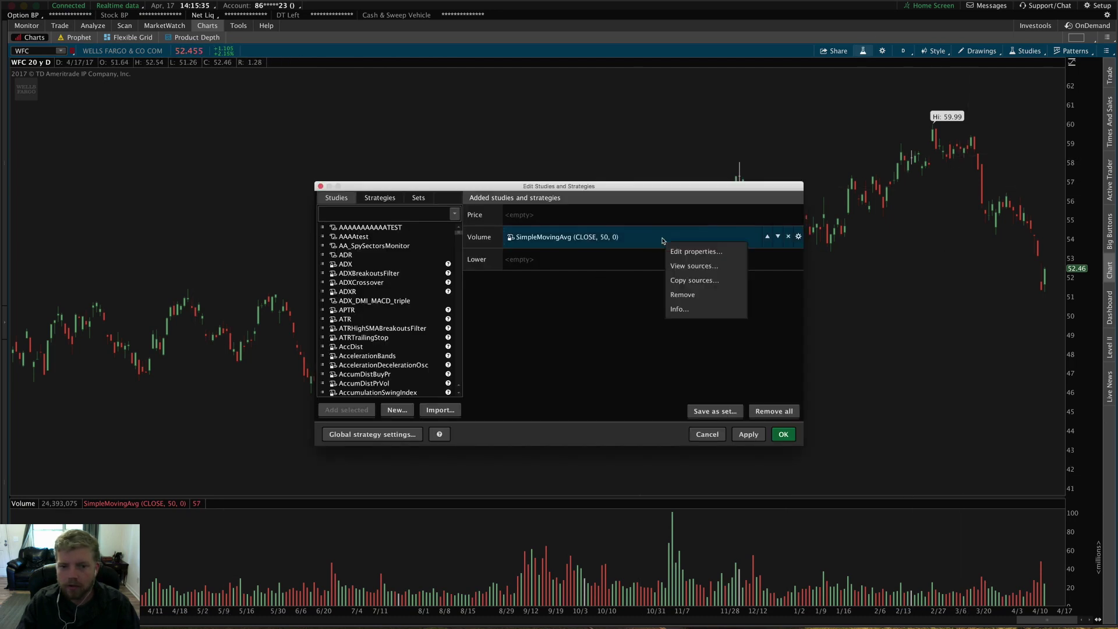
left_click(684, 253)
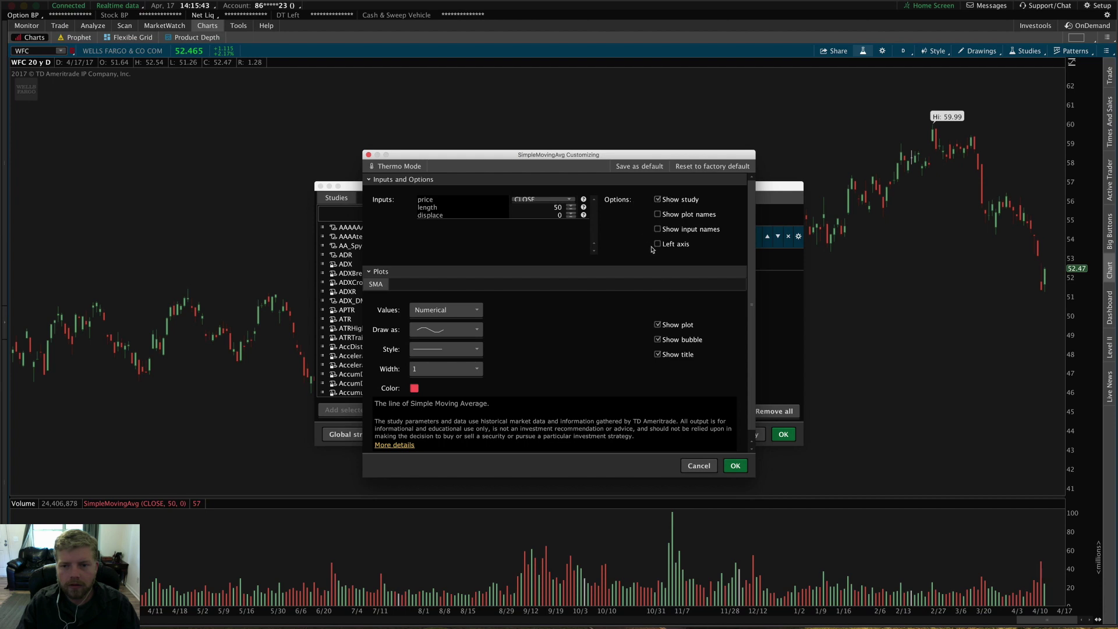
left_click(674, 218)
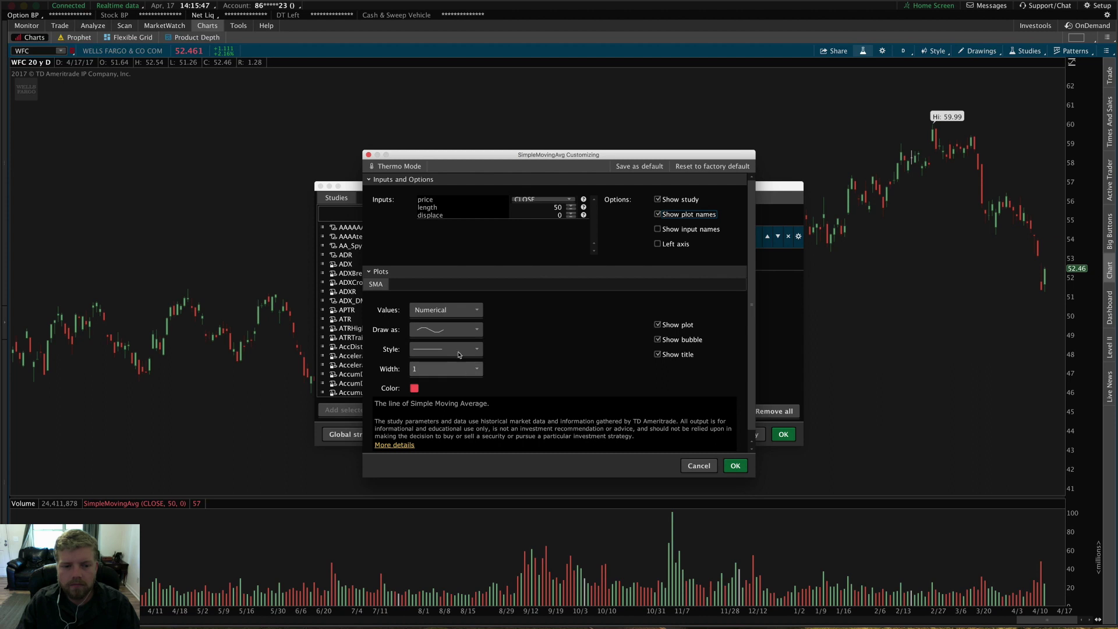
left_click(442, 312)
left_click(447, 312)
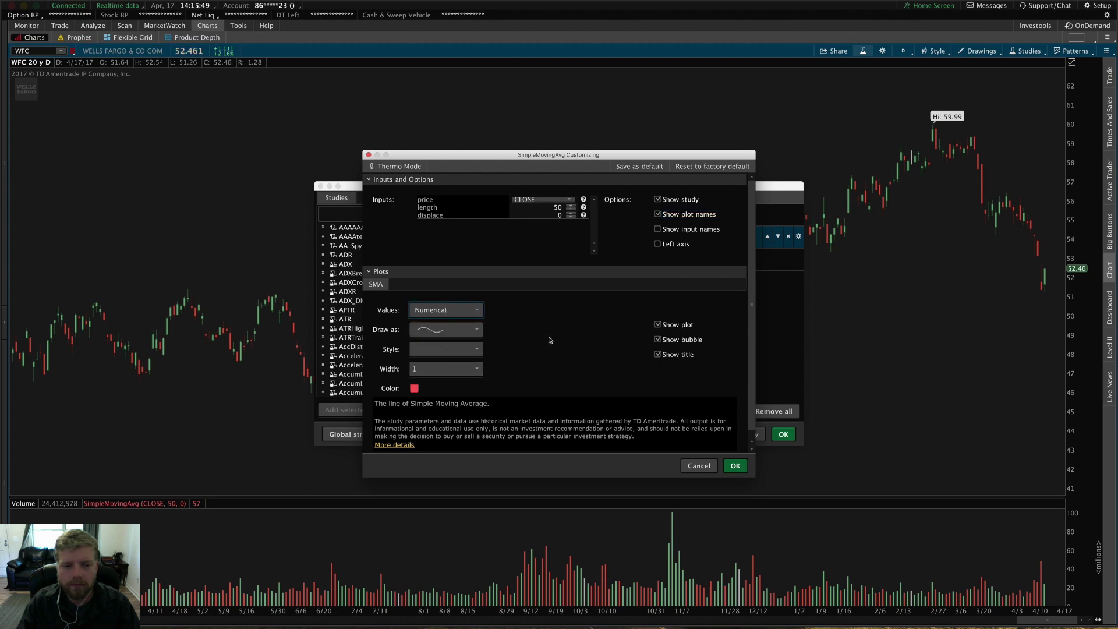
left_click(735, 465)
left_click(748, 435)
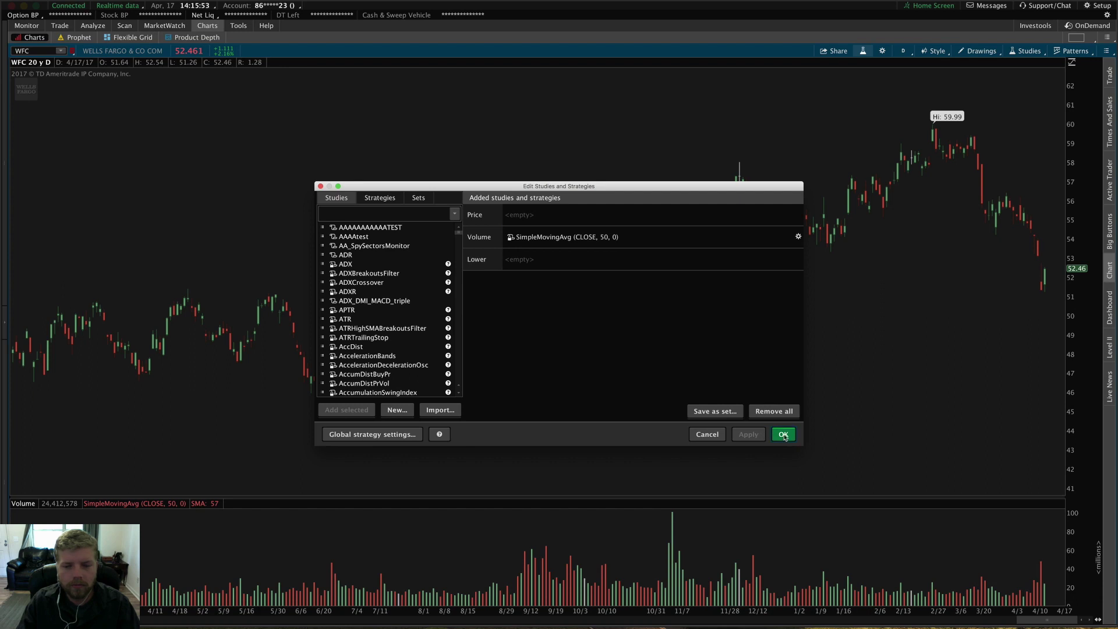
left_click(781, 435)
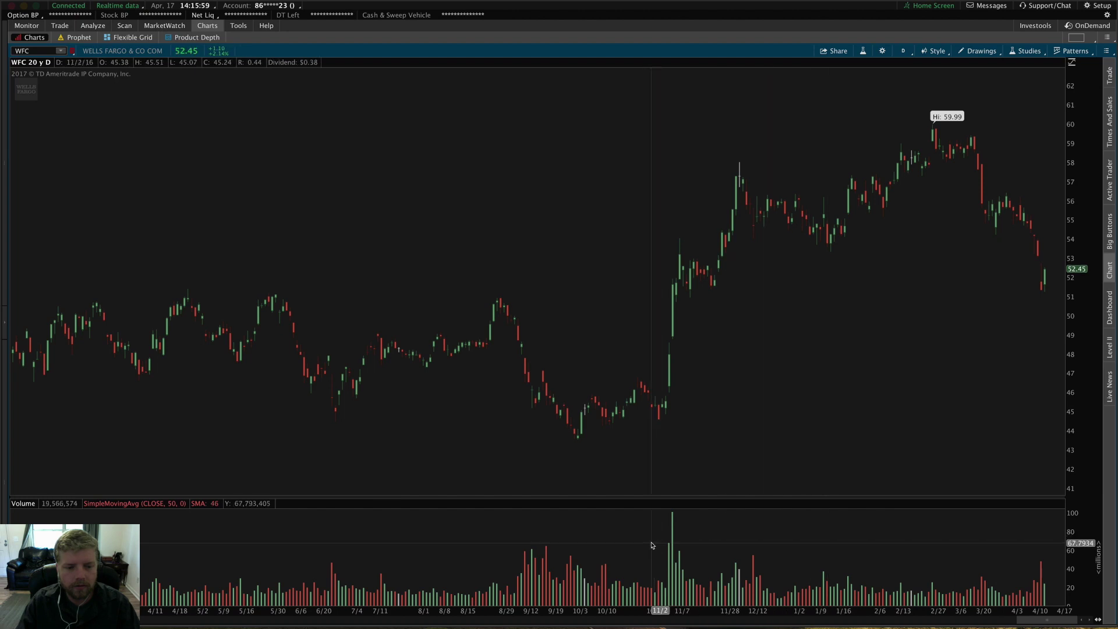
- Zoom the daily WFC chart in on the period from September to April to examine its price and volume bars
left_click_drag(528, 553, 1065, 553)
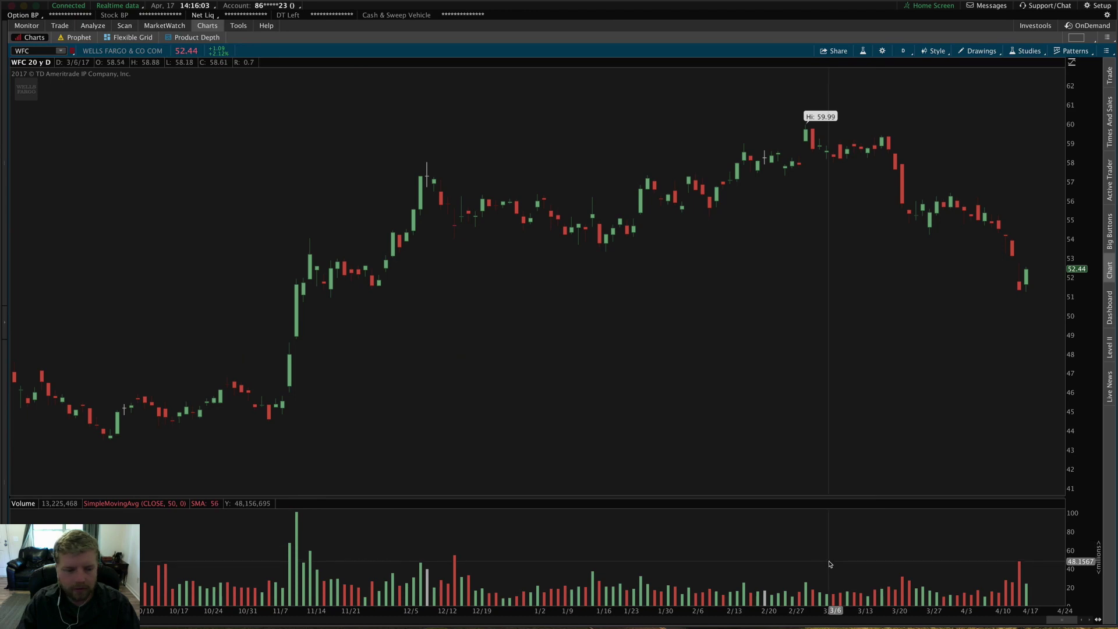
- Change the price input of the volume pane's SimpleMovingAvg study to VOLUME and apply the studies to the chart
left_click_drag(433, 607, 1030, 612)
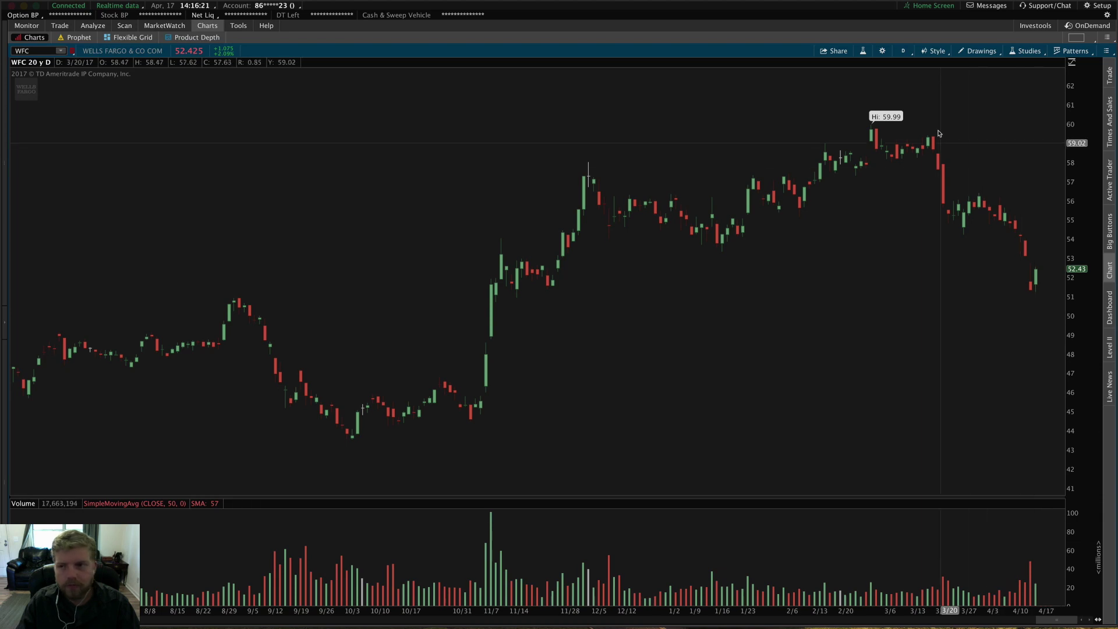
left_click(863, 51)
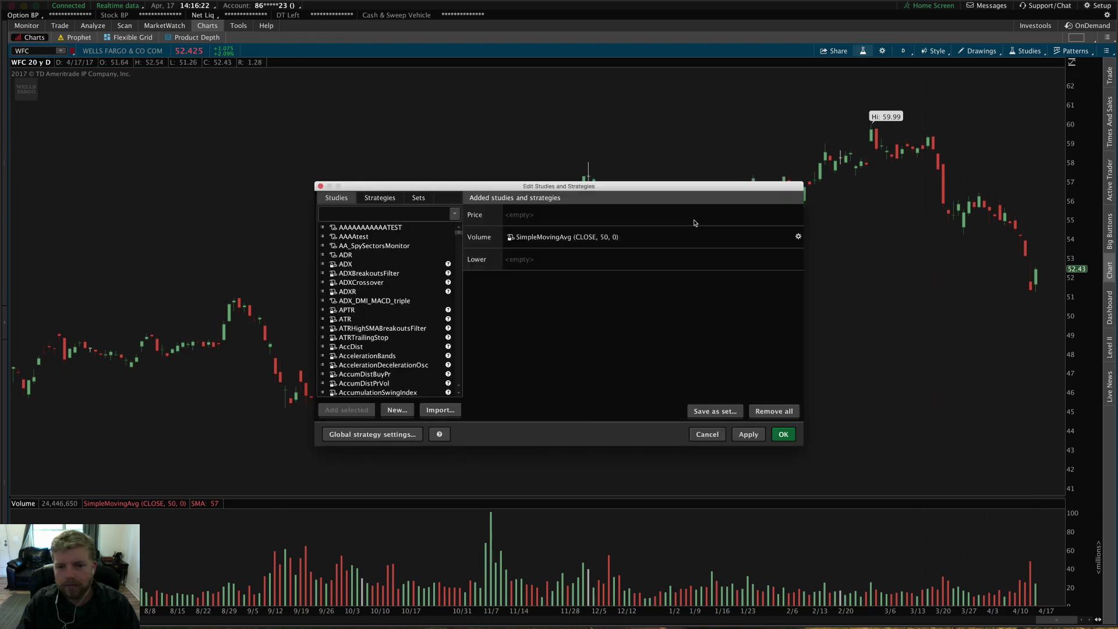
left_click(799, 236)
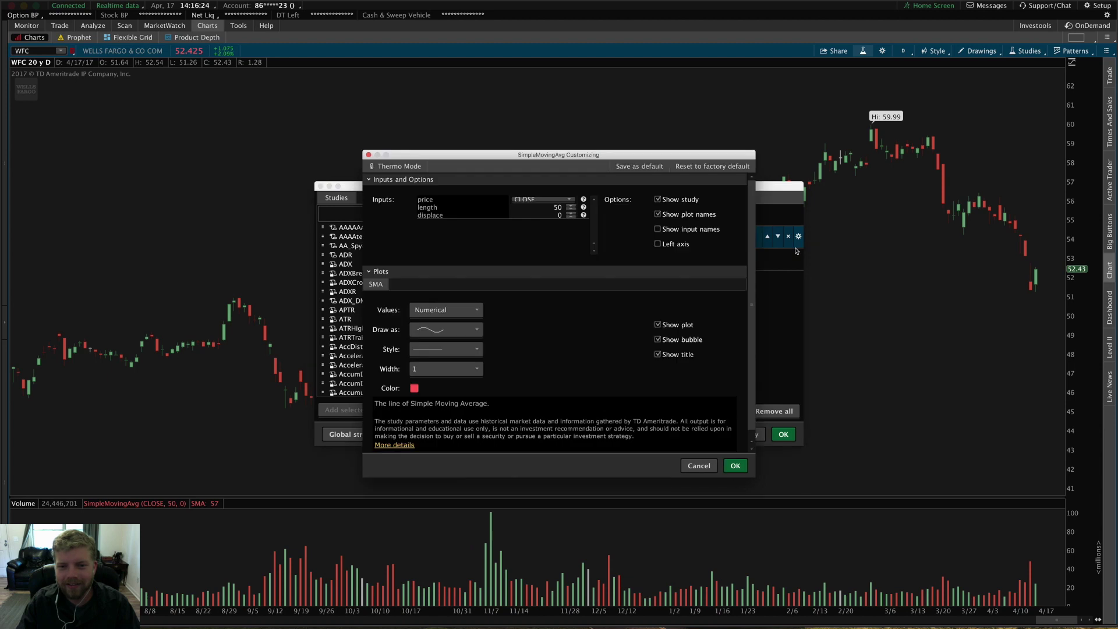
left_click(541, 200)
left_click(526, 302)
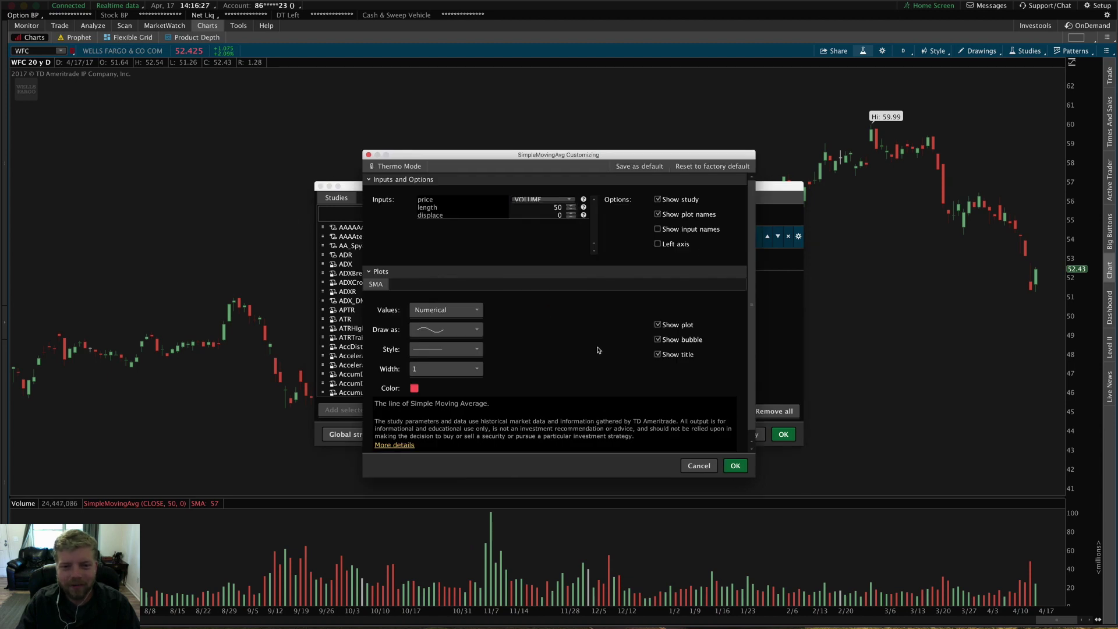
left_click(725, 465)
left_click(748, 434)
left_click(784, 434)
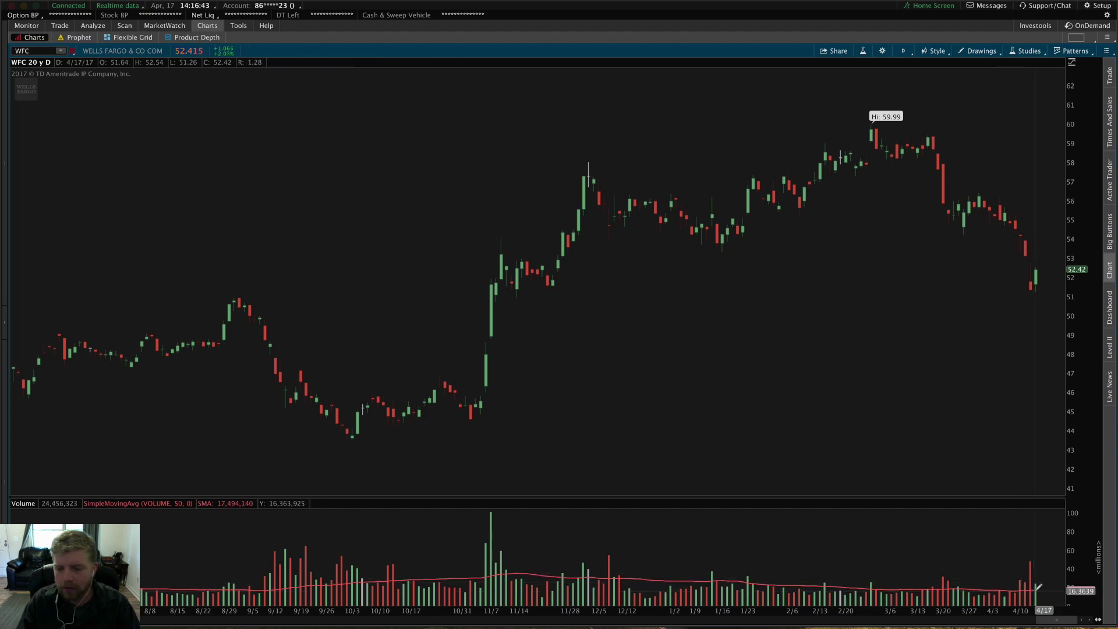
- Return to the Stock Hacker scan and replace the Unusual_Volume study filter with Volume_Change, compared with 1 bar ago
left_click(124, 26)
left_click(104, 41)
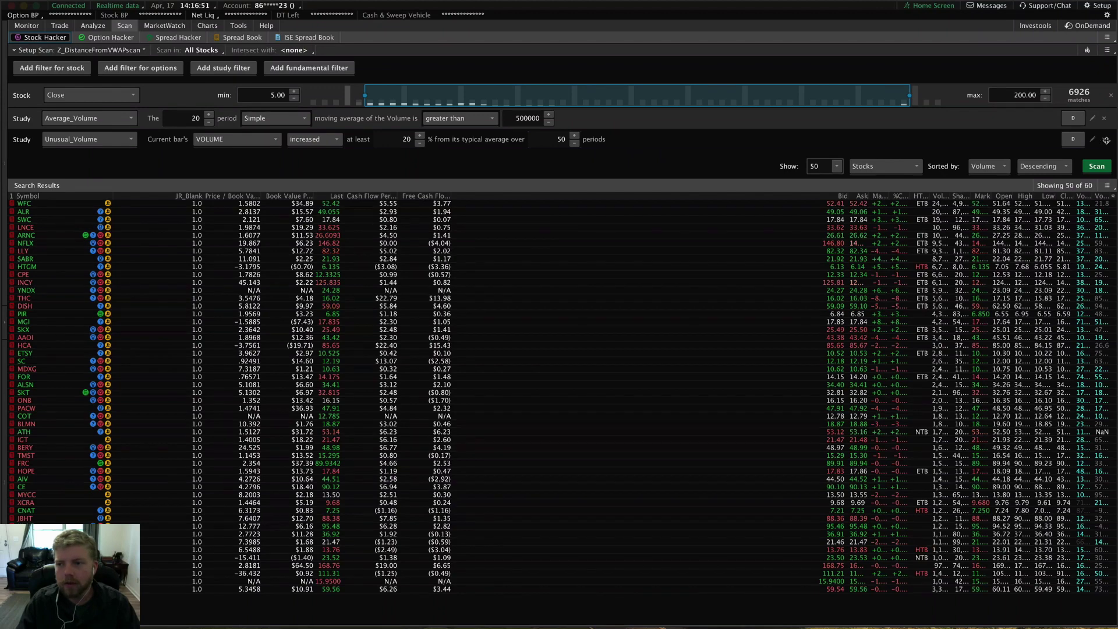
left_click(390, 138)
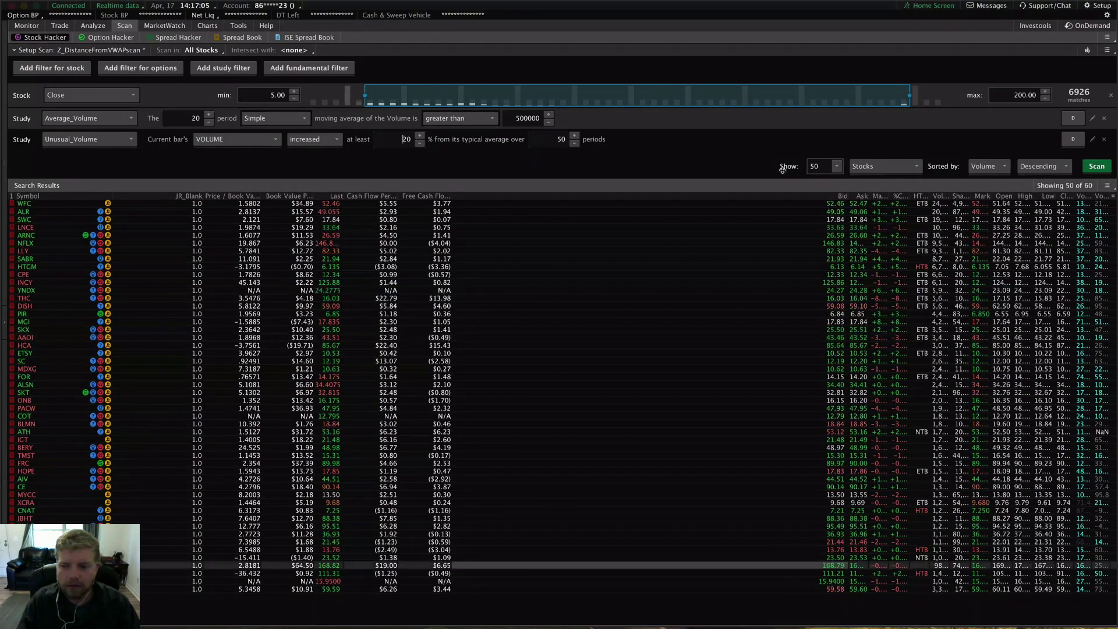
left_click(81, 140)
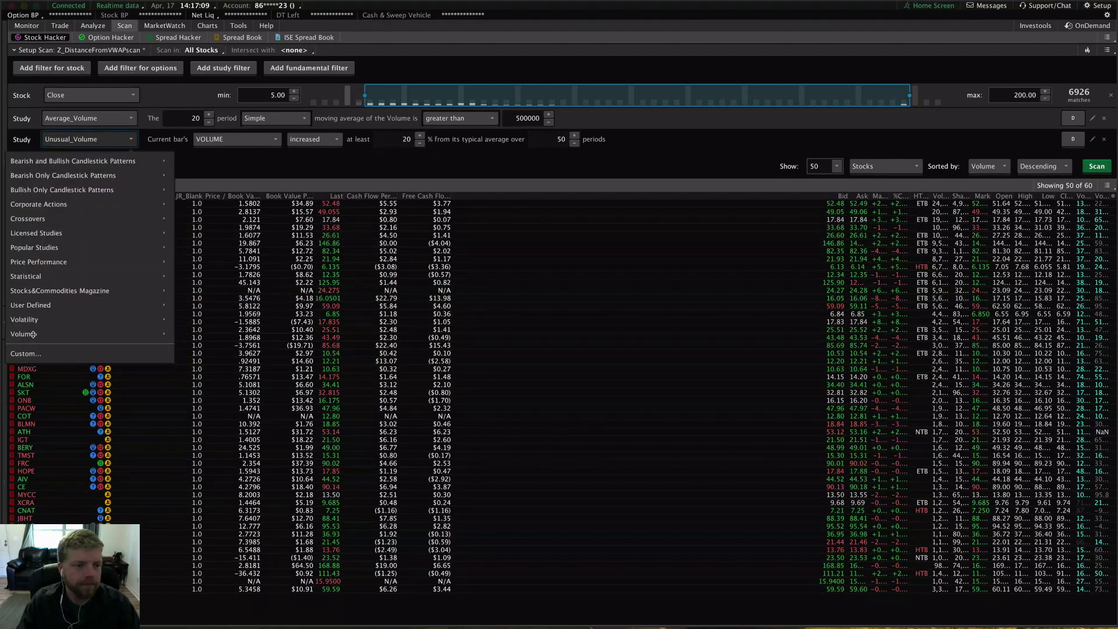
mouse_move(35, 334)
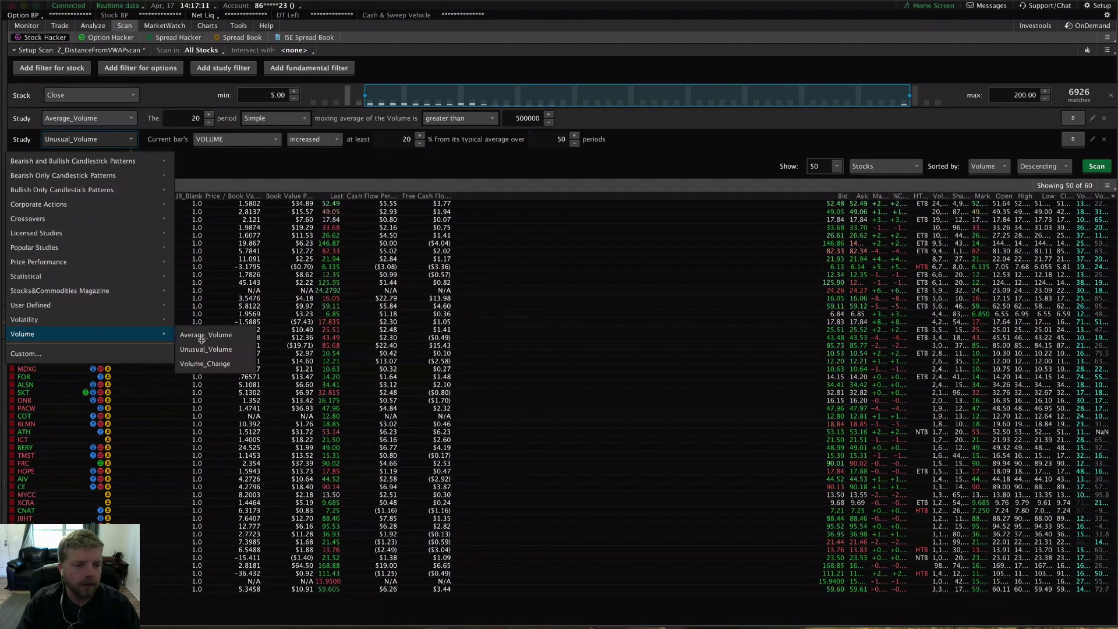
left_click(206, 363)
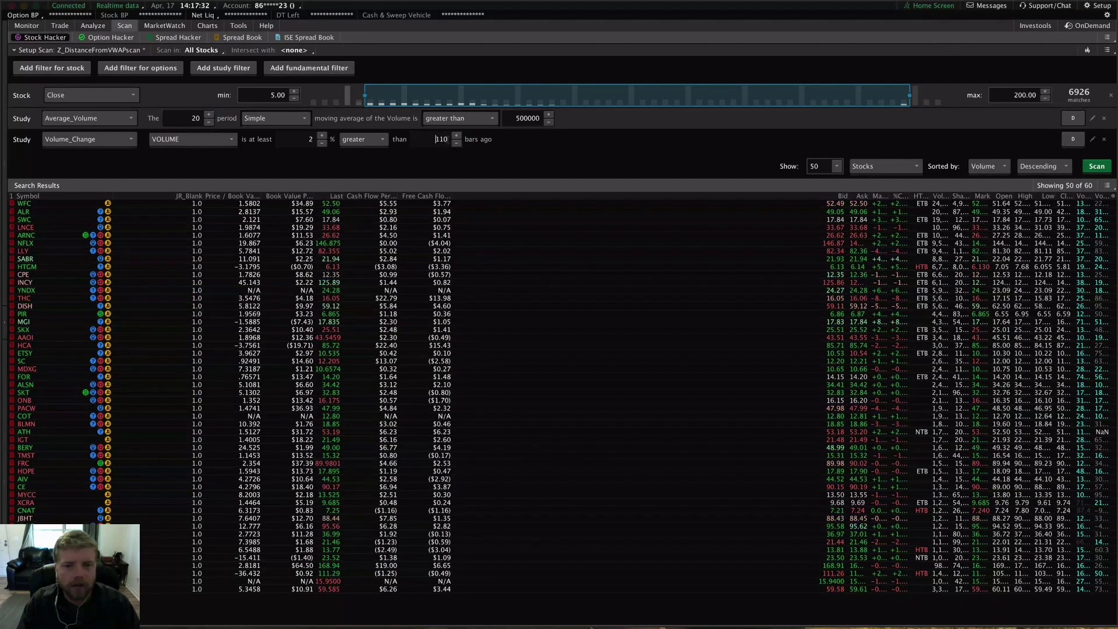
double_click(442, 140)
type("1")
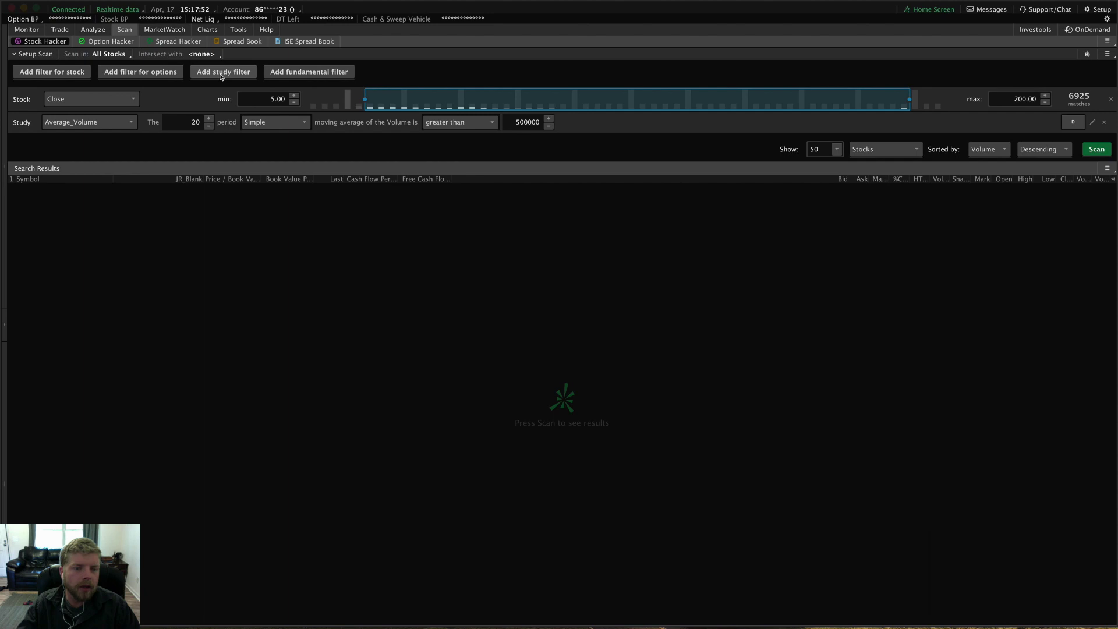
- Add a study filter to the scan and open it as a custom filter in the Condition Wizard
left_click(222, 72)
left_click(115, 143)
left_click(115, 143)
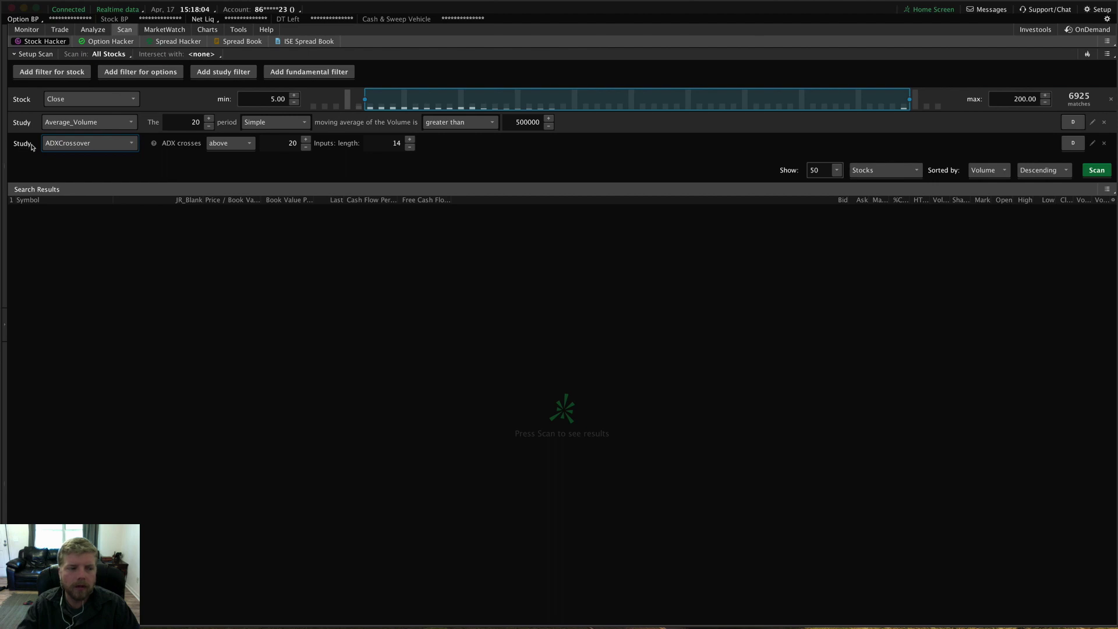
left_click(72, 149)
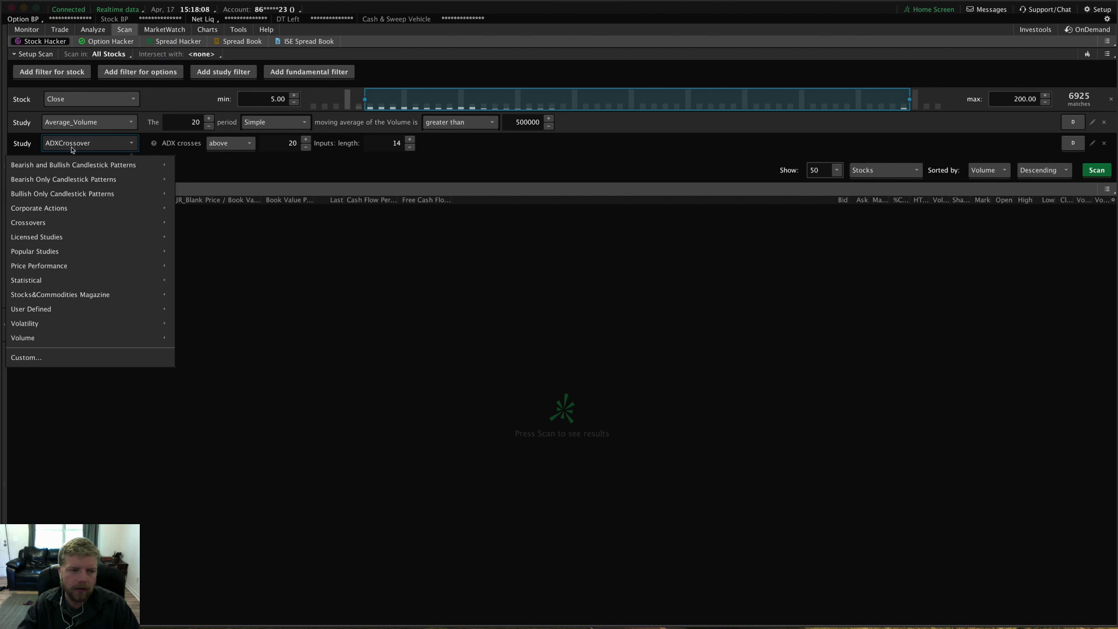
left_click(30, 358)
left_click_drag(763, 18, 501, 79)
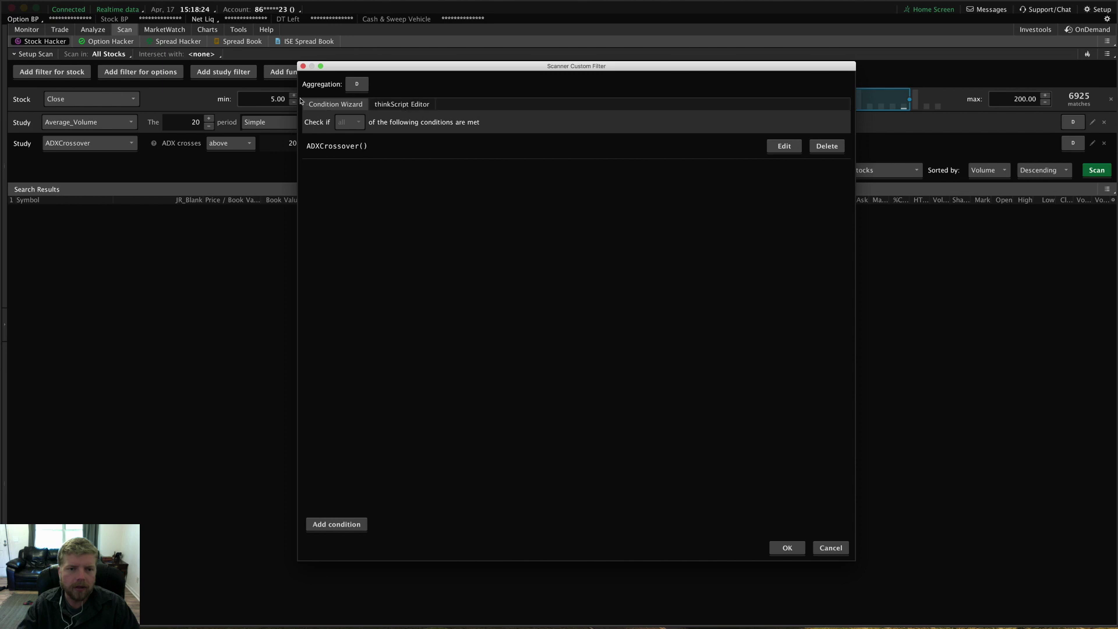
left_click(322, 106)
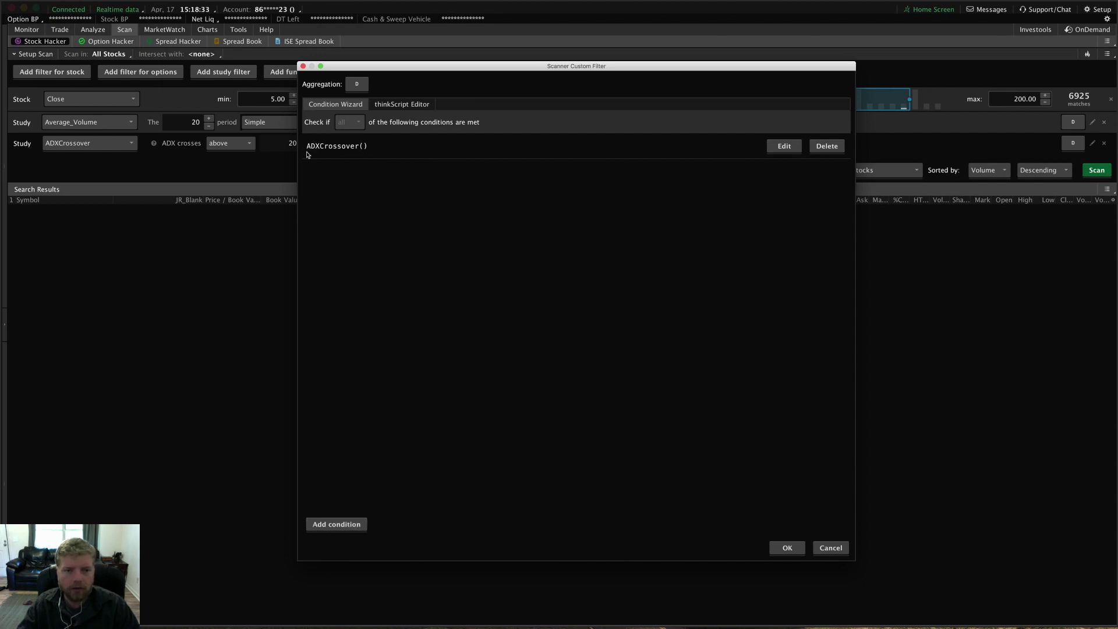
- Delete the ADXCrossover condition and start a new one with the SimpleMovingAvg study, found with the search term "simple"
left_click(823, 147)
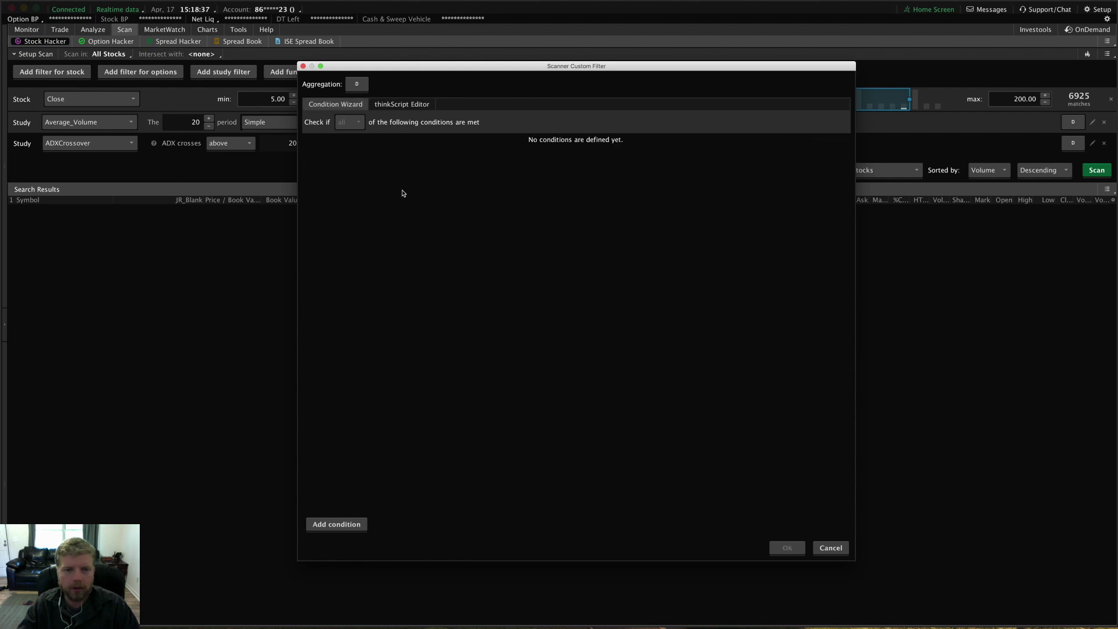
left_click(343, 524)
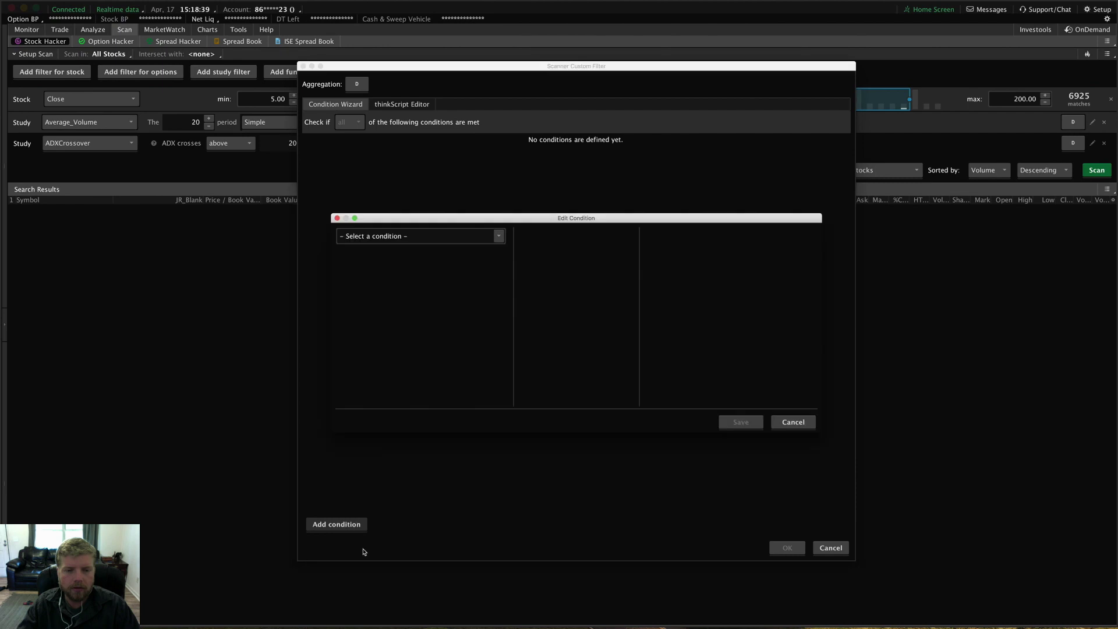
left_click(404, 236)
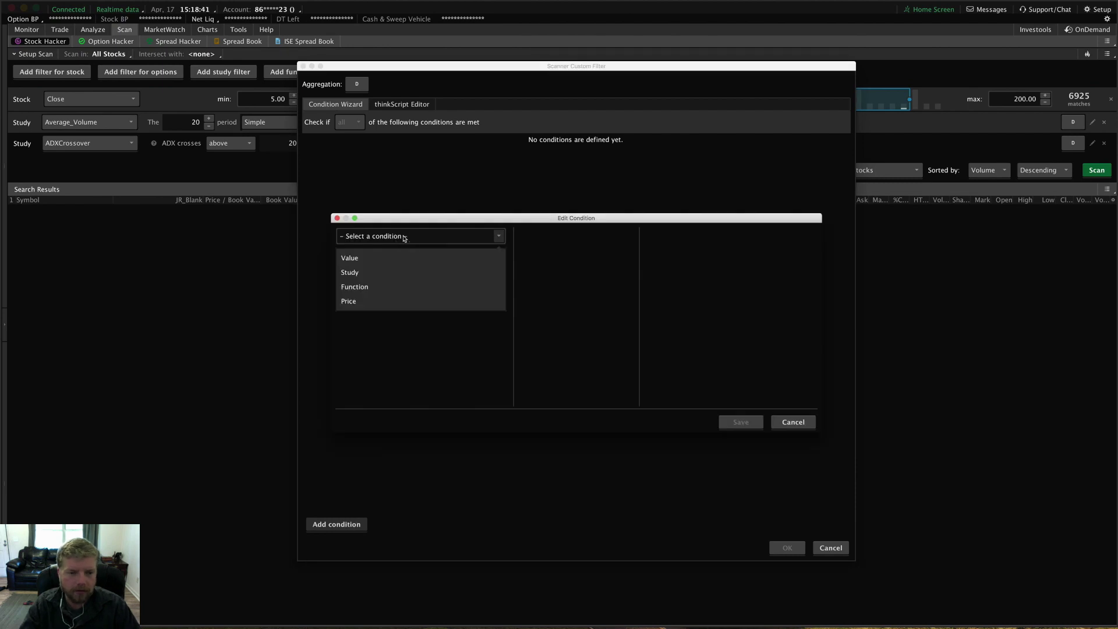
left_click(373, 272)
left_click(379, 237)
type("simple")
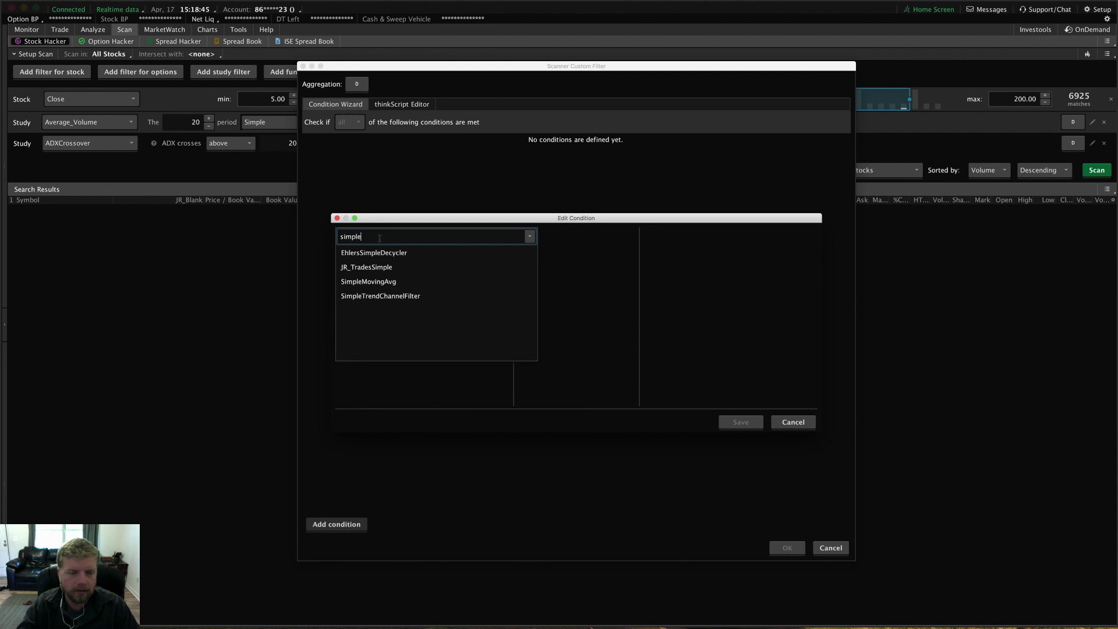
left_click(373, 281)
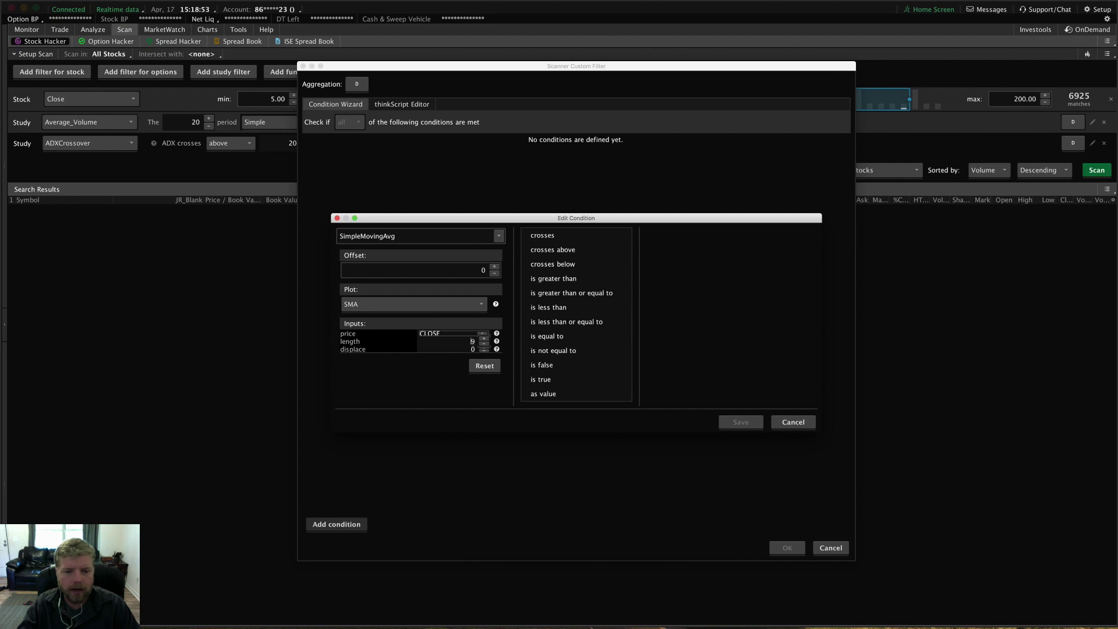
- Set the condition to "crosses above" the MovAvgExponential study, found with the search term "exp", and save it
left_click(484, 340)
left_click(484, 343)
left_click(548, 238)
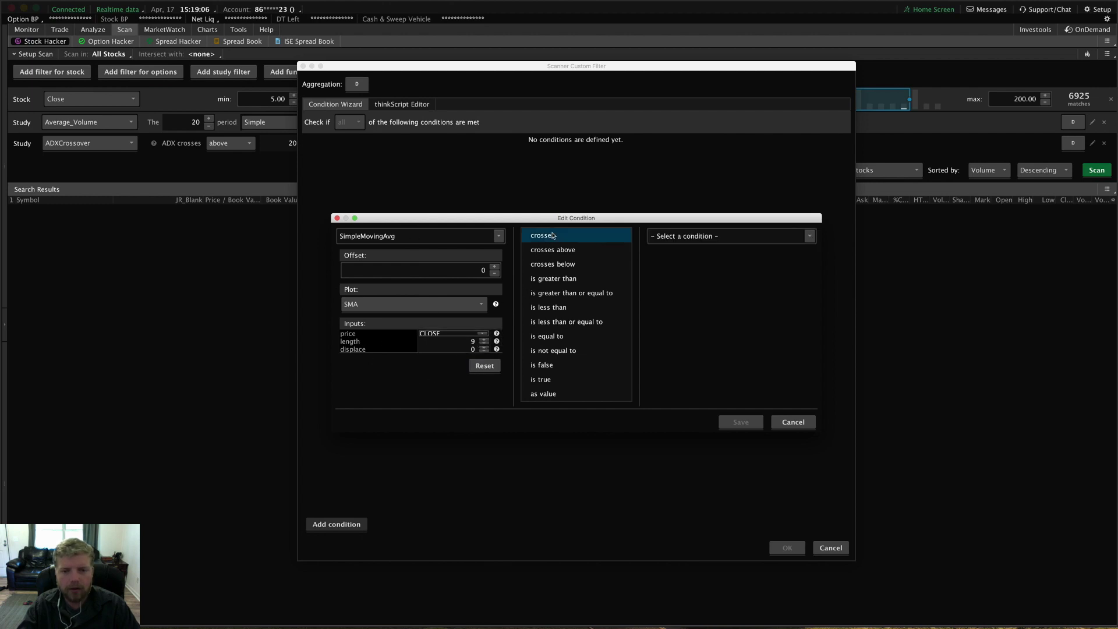
left_click(553, 249)
left_click(728, 236)
left_click(702, 270)
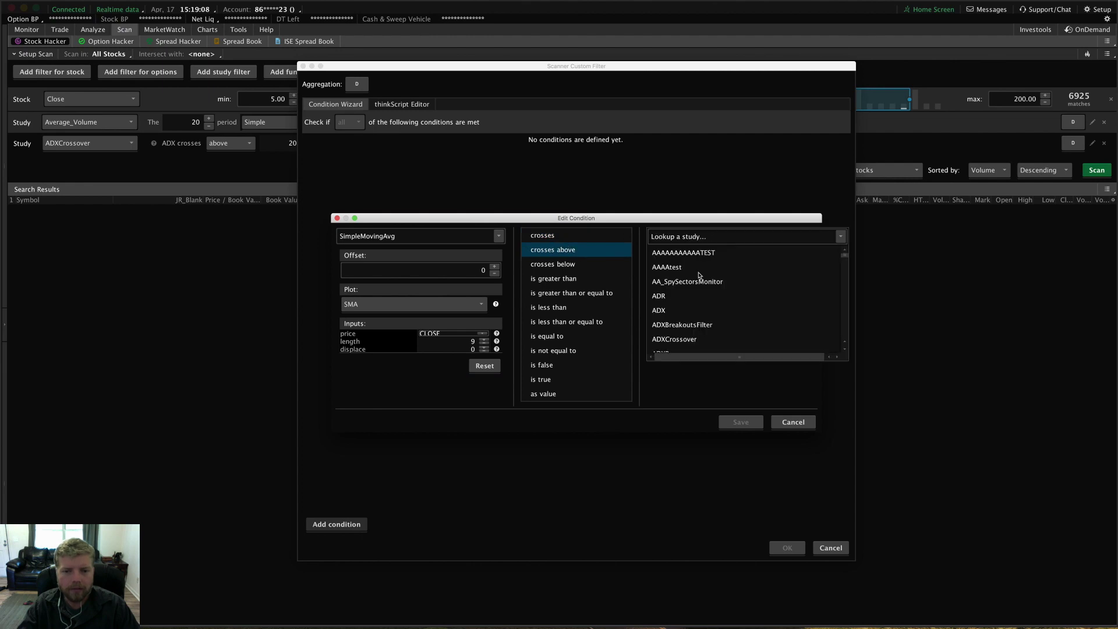
type("exp")
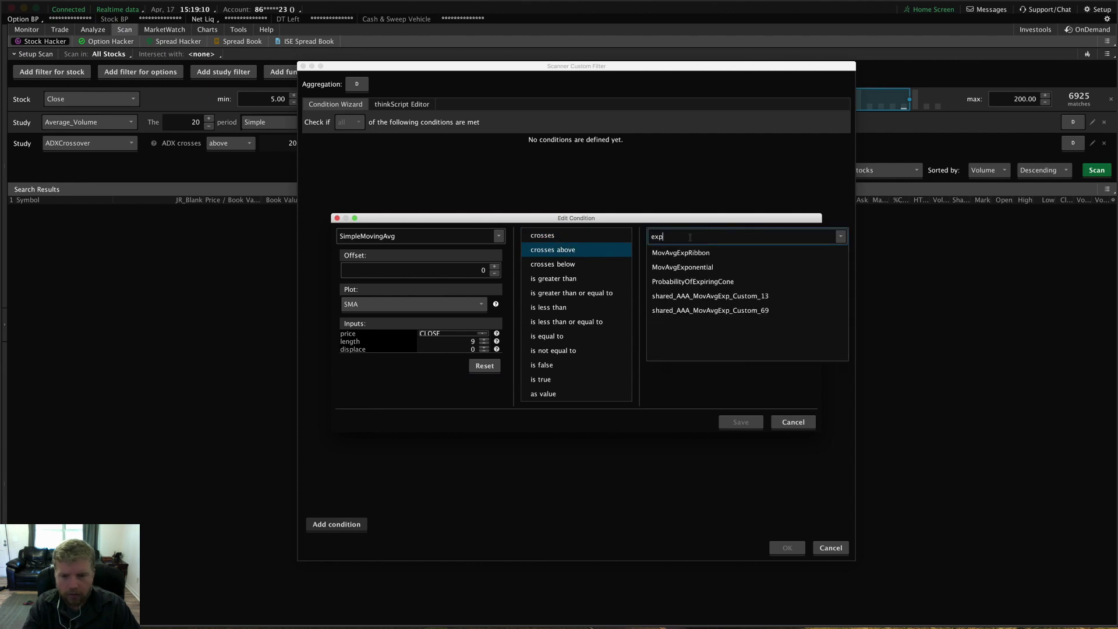
left_click(690, 266)
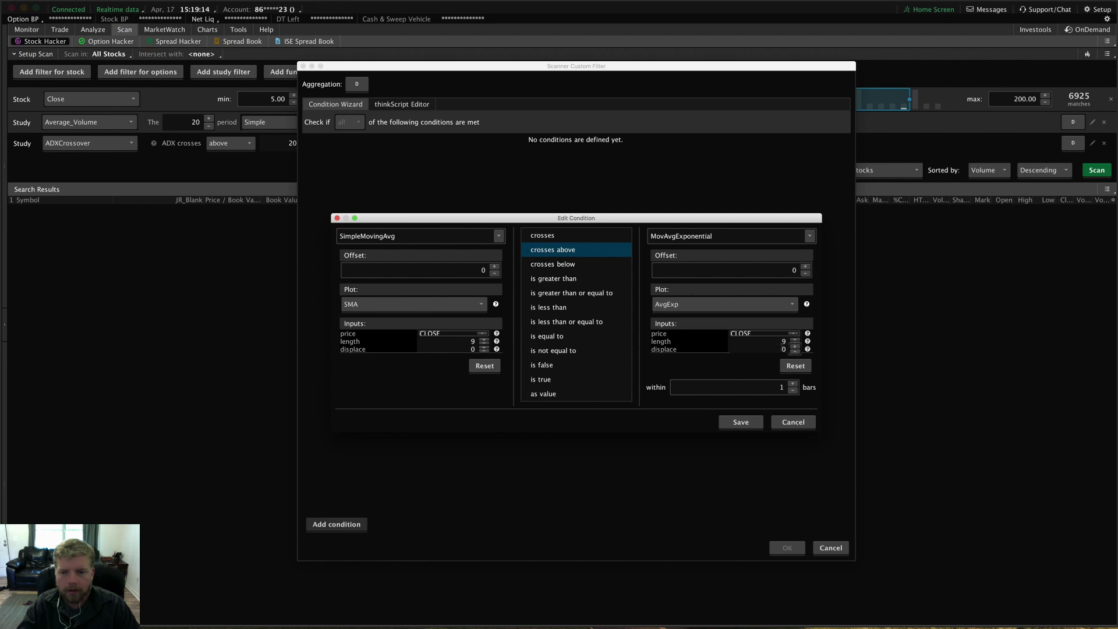
left_click(740, 422)
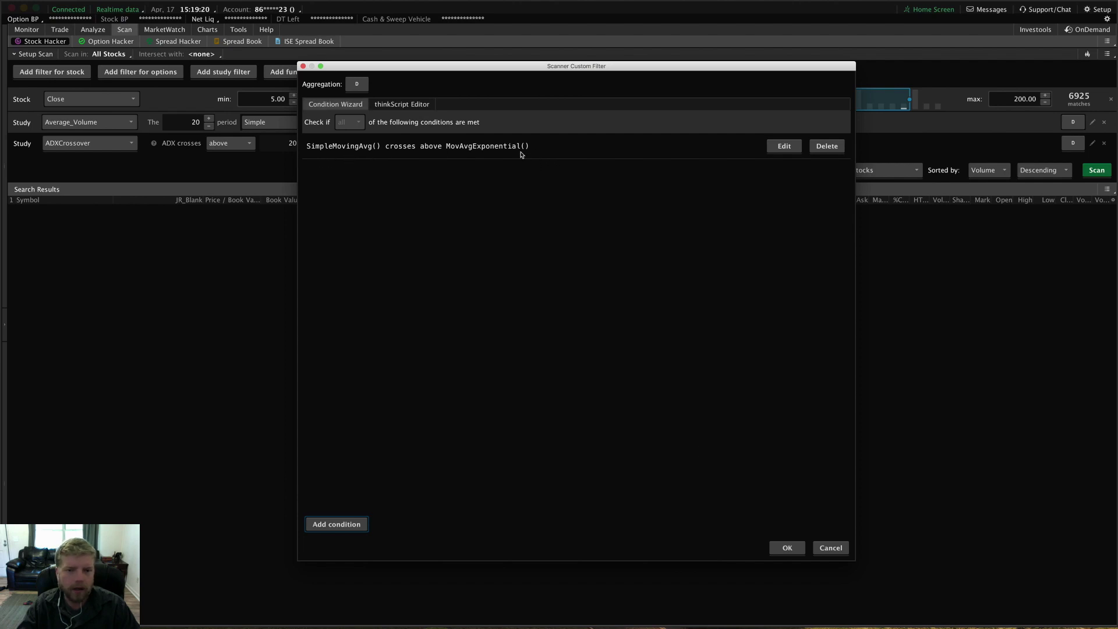
- Add a second condition to the custom filter and choose the volume price function as its first operand
left_click(336, 524)
left_click(417, 237)
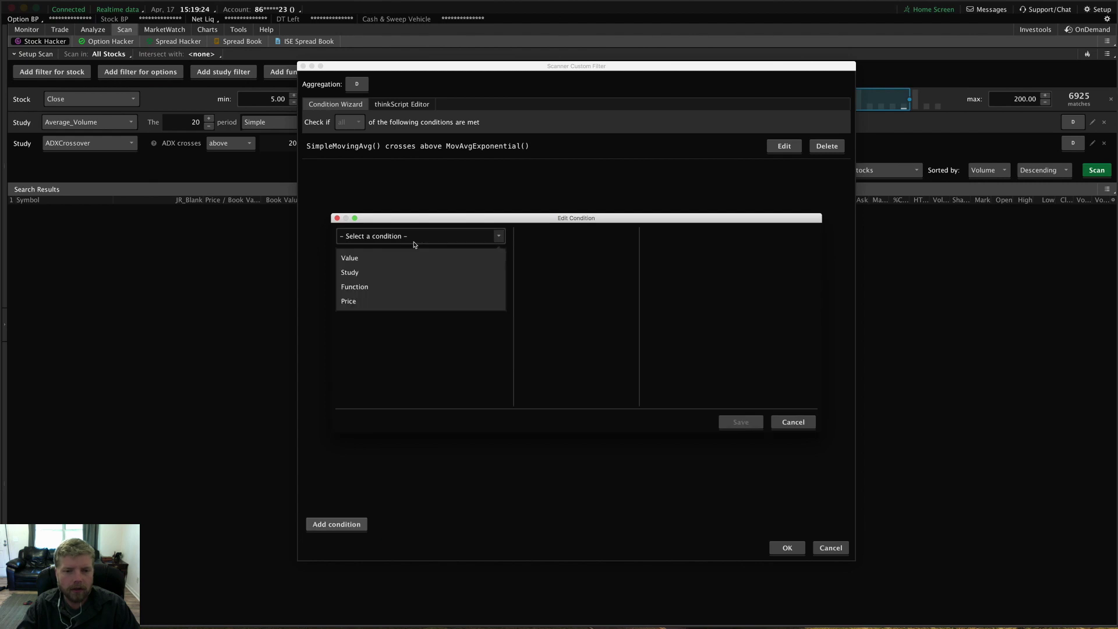
left_click(375, 258)
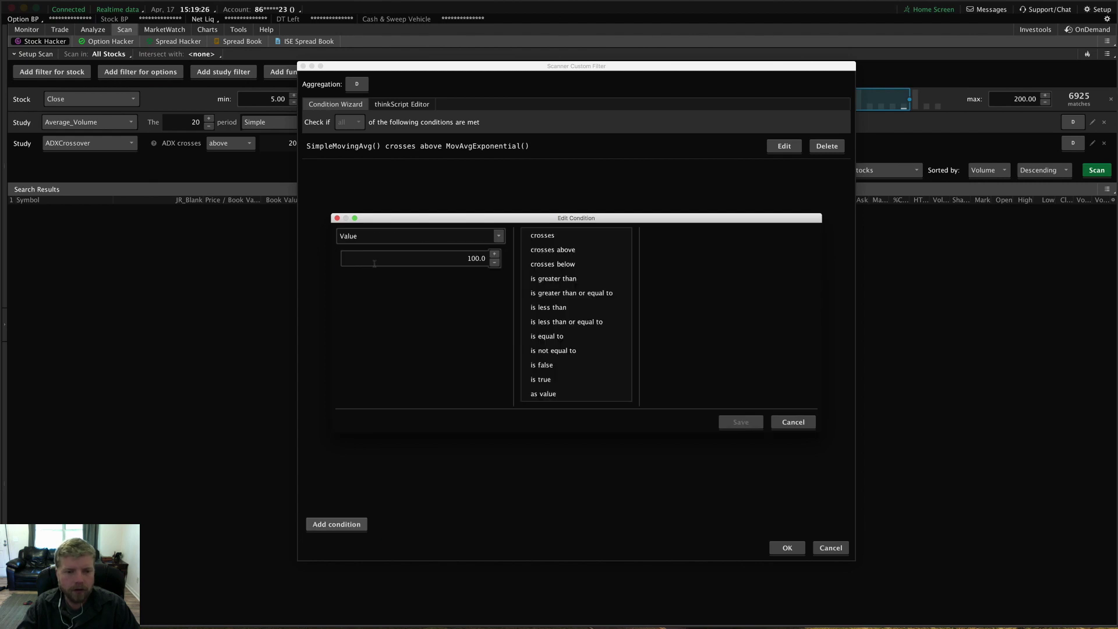
left_click(424, 238)
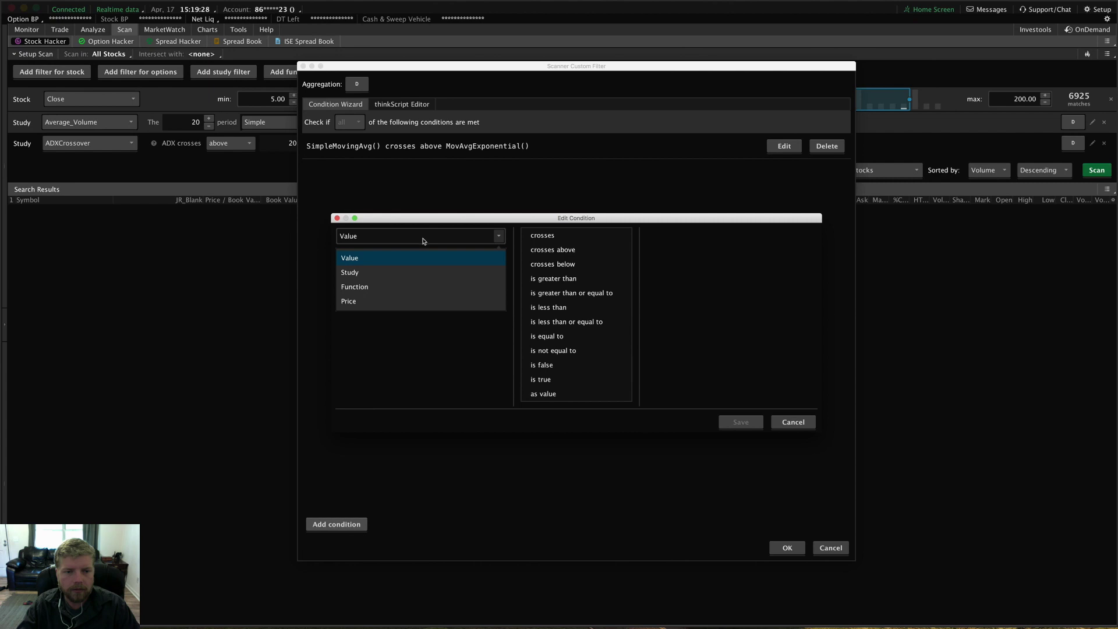
left_click(377, 300)
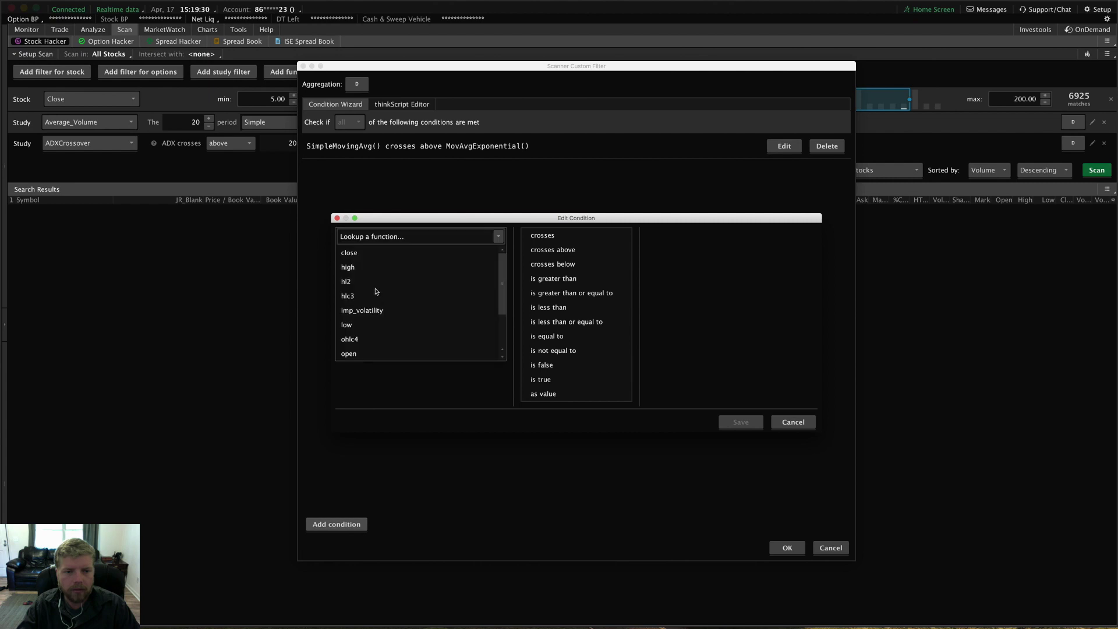
scroll(360, 314, "down", 3)
left_click(359, 341)
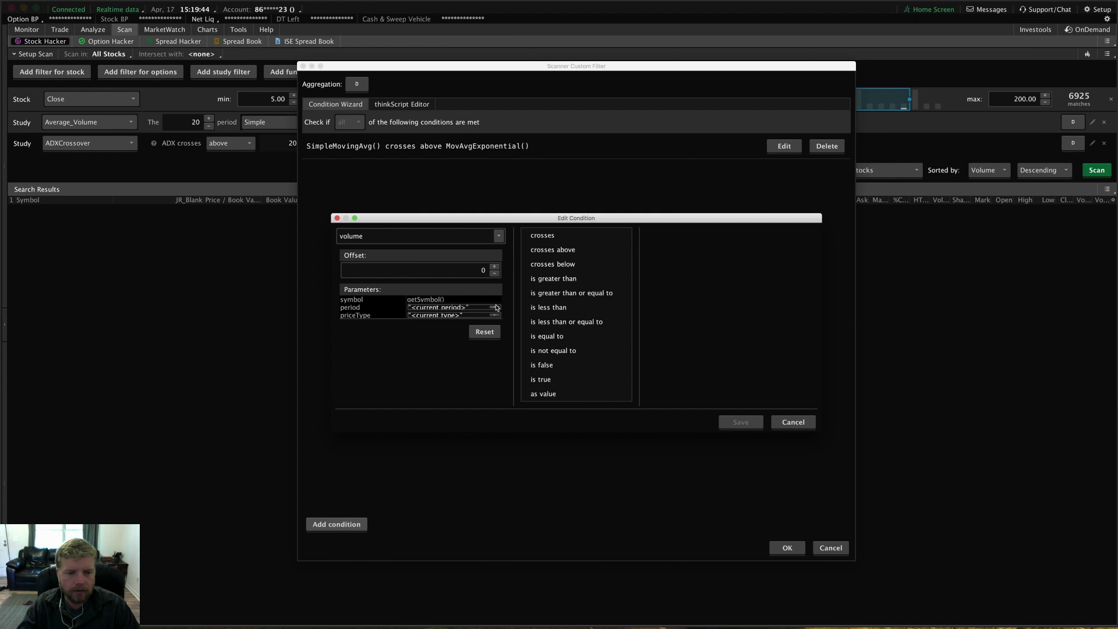
left_click(482, 271)
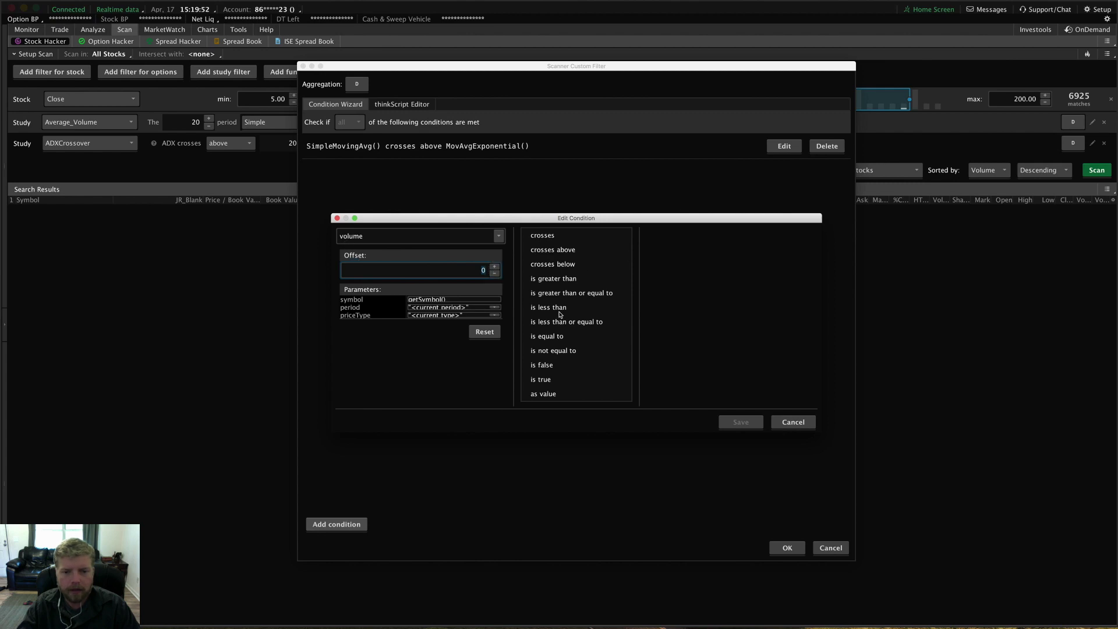
- Set the second condition's comparison to "is greater than" with the volume price function as its second operand
left_click(564, 283)
left_click(716, 237)
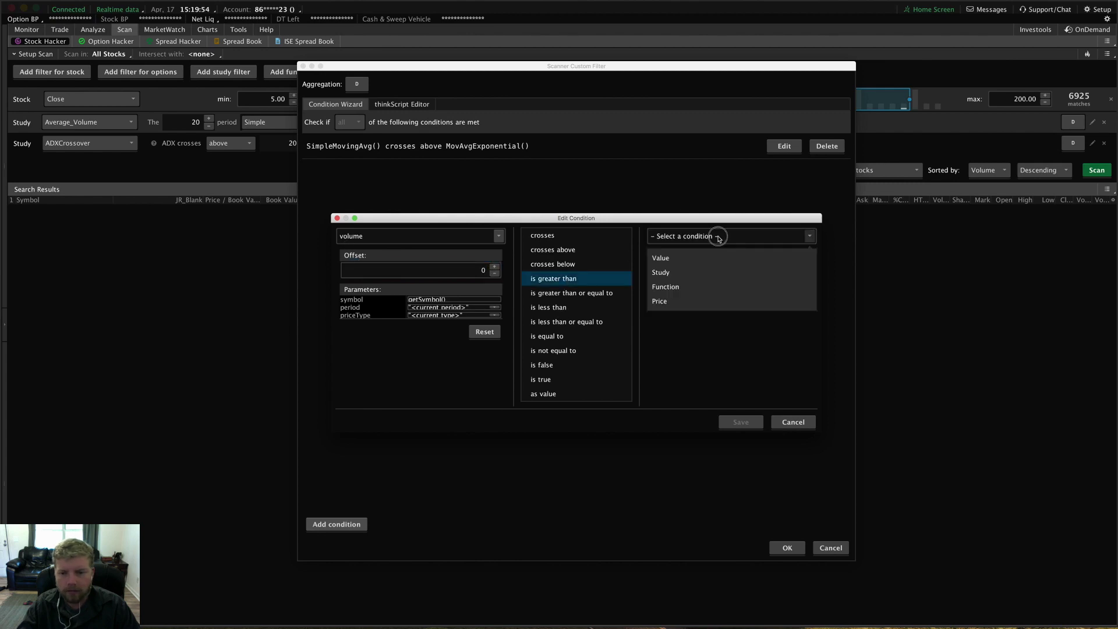
left_click(692, 291)
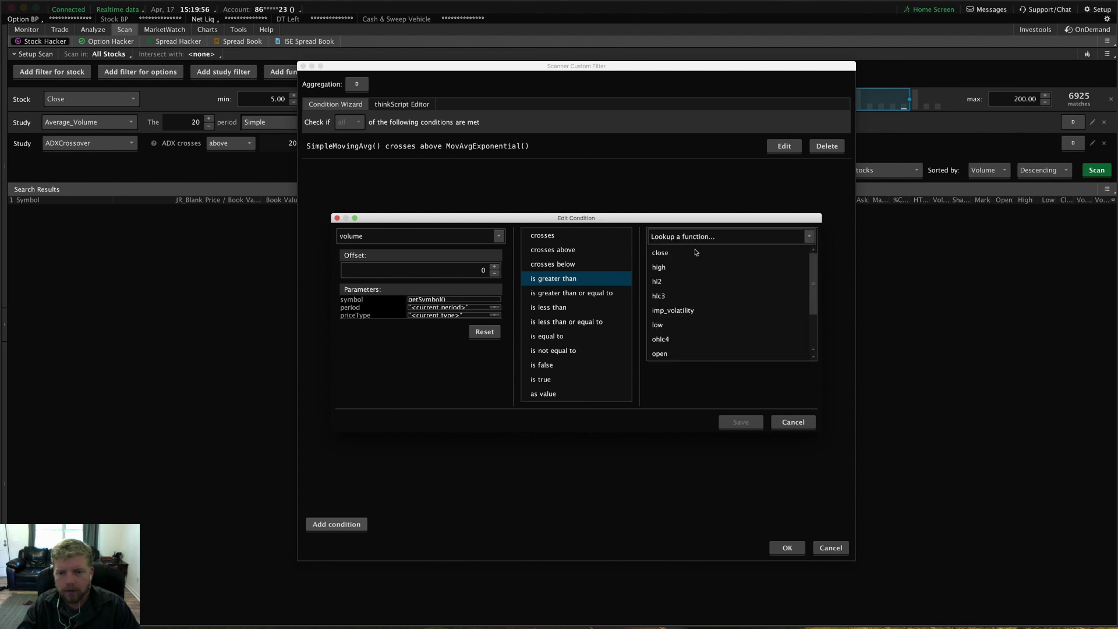
scroll(685, 287, "down", 2)
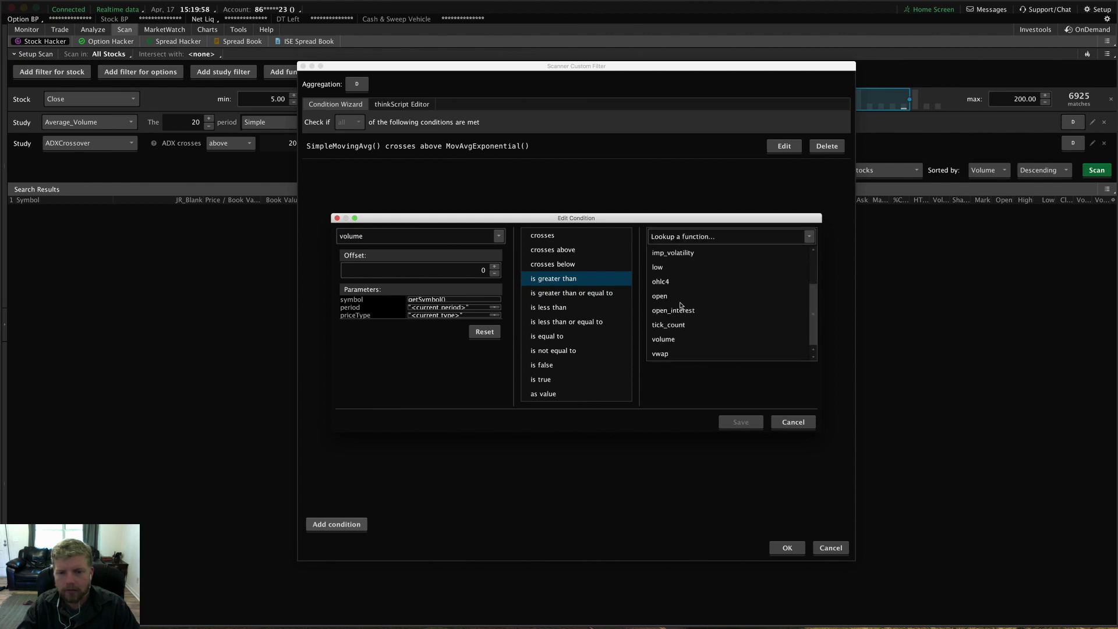
left_click(664, 340)
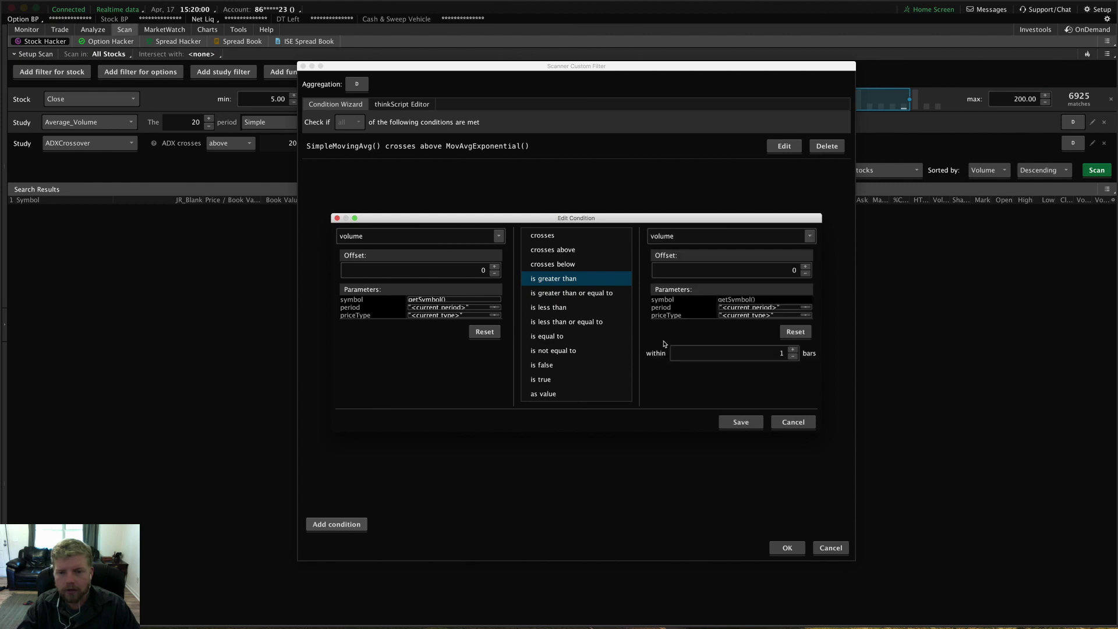
- Set the second volume operand's offset to 1 and save the condition
left_click(806, 266)
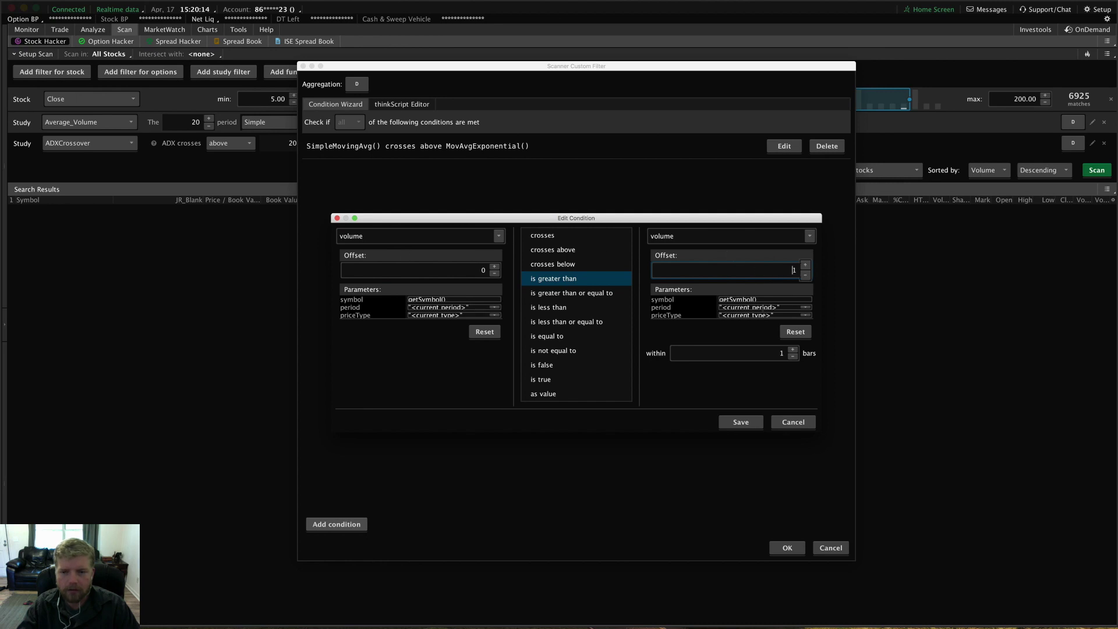
left_click(740, 423)
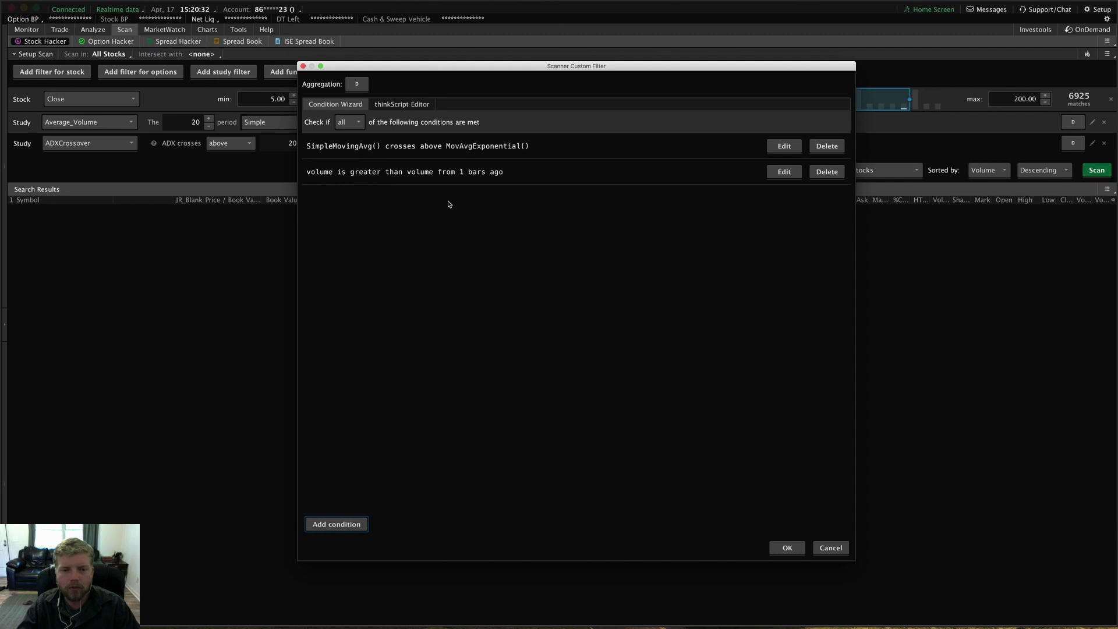
- Switch the filter to check if any of the conditions are met, and set it back to all
left_click(355, 129)
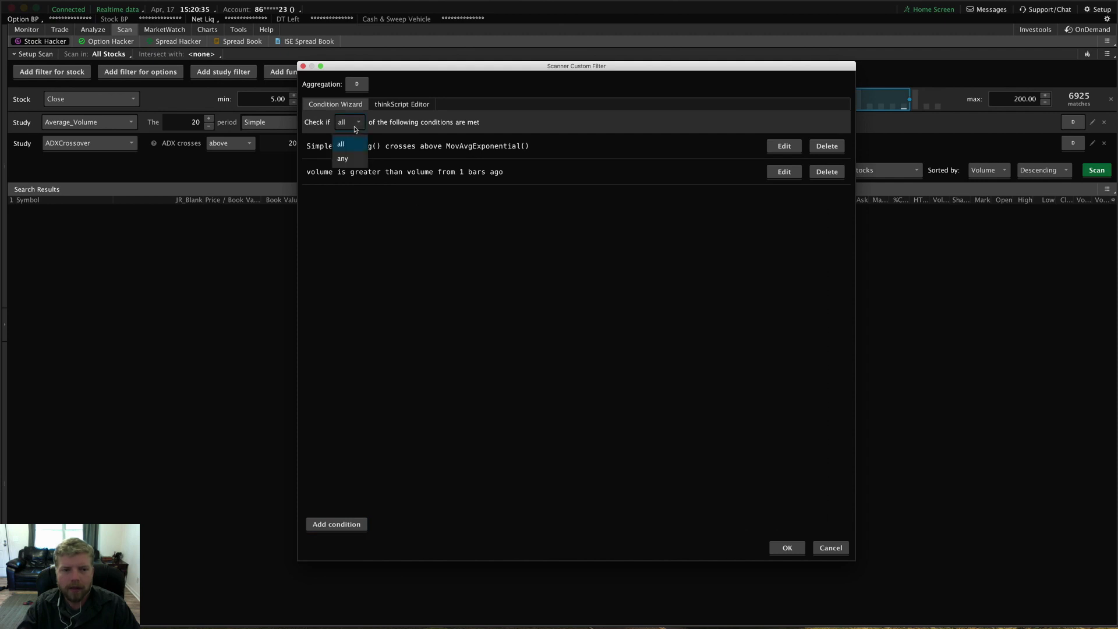
left_click(343, 159)
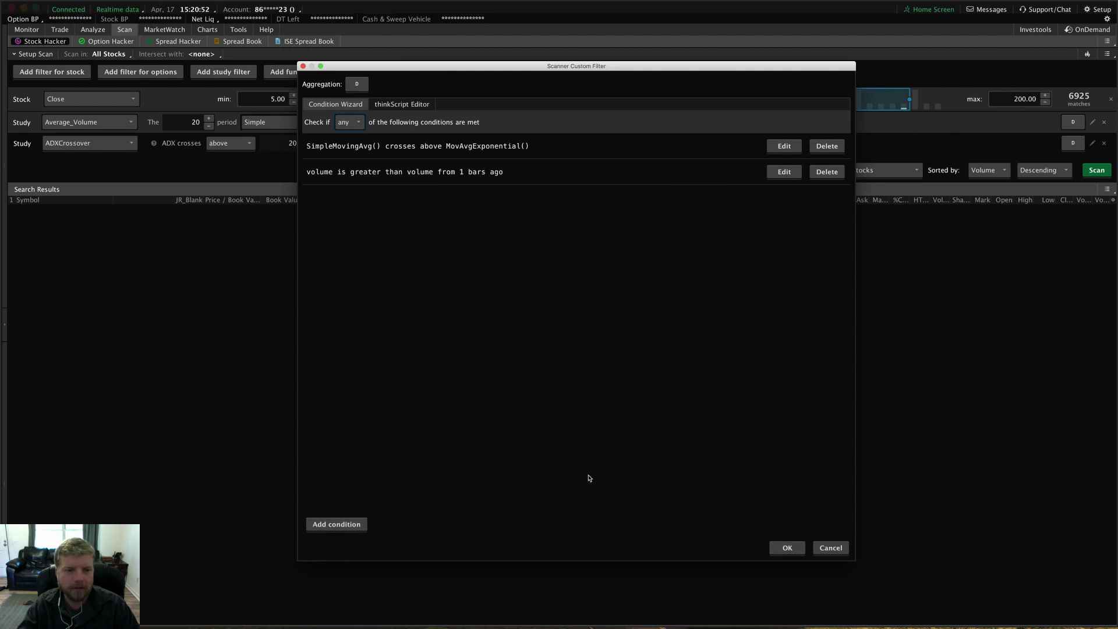
left_click(349, 122)
left_click(345, 145)
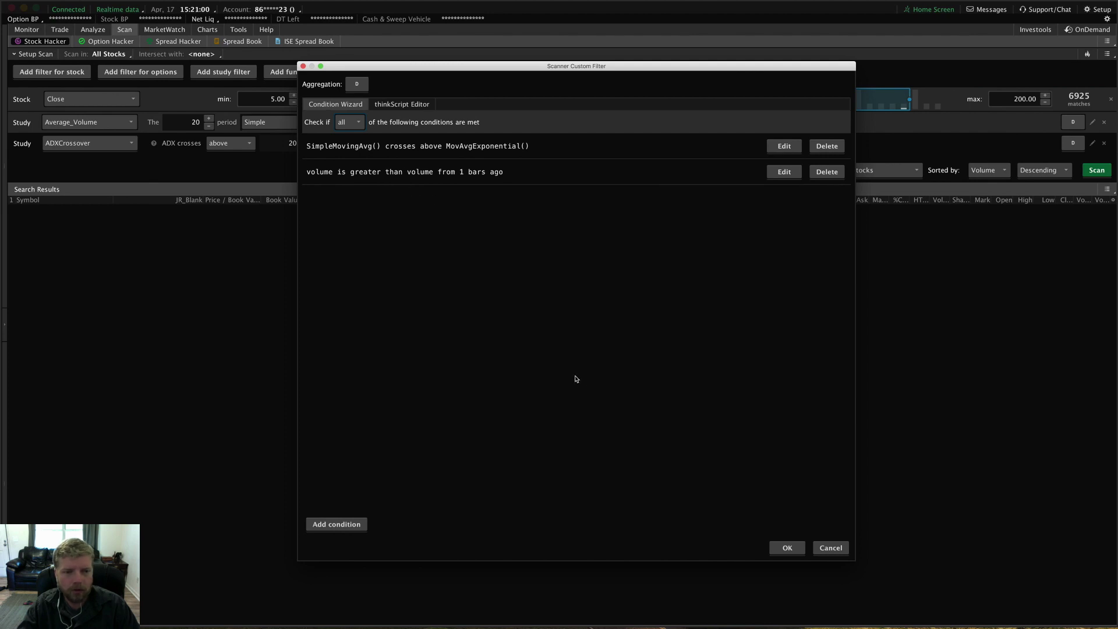
- Accept the custom filter and run the stock scan with it
left_click(787, 547)
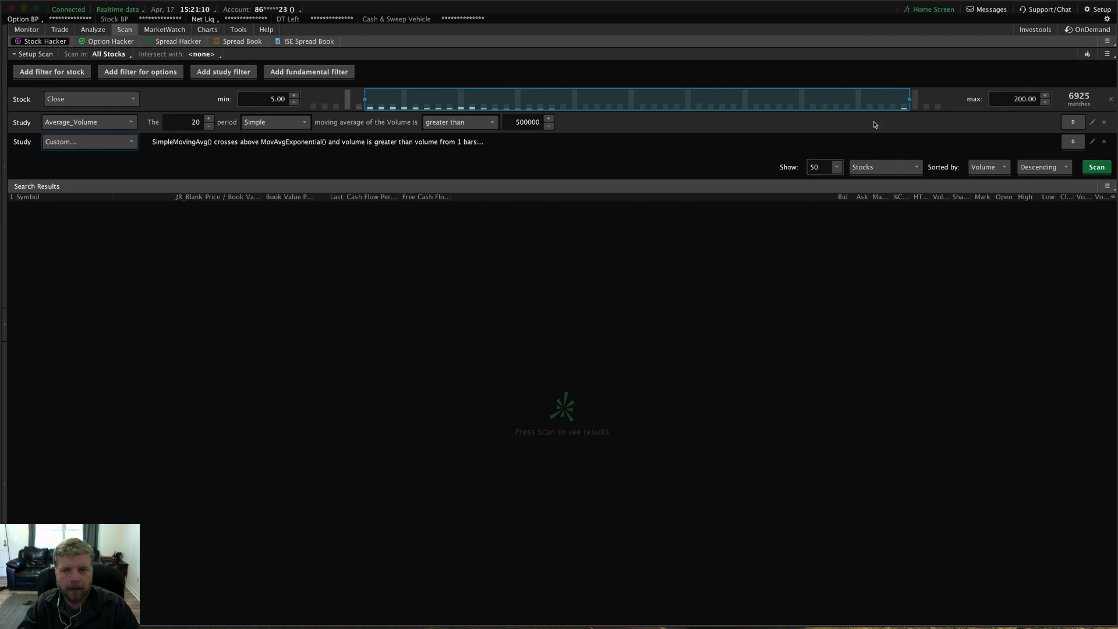
left_click(1096, 167)
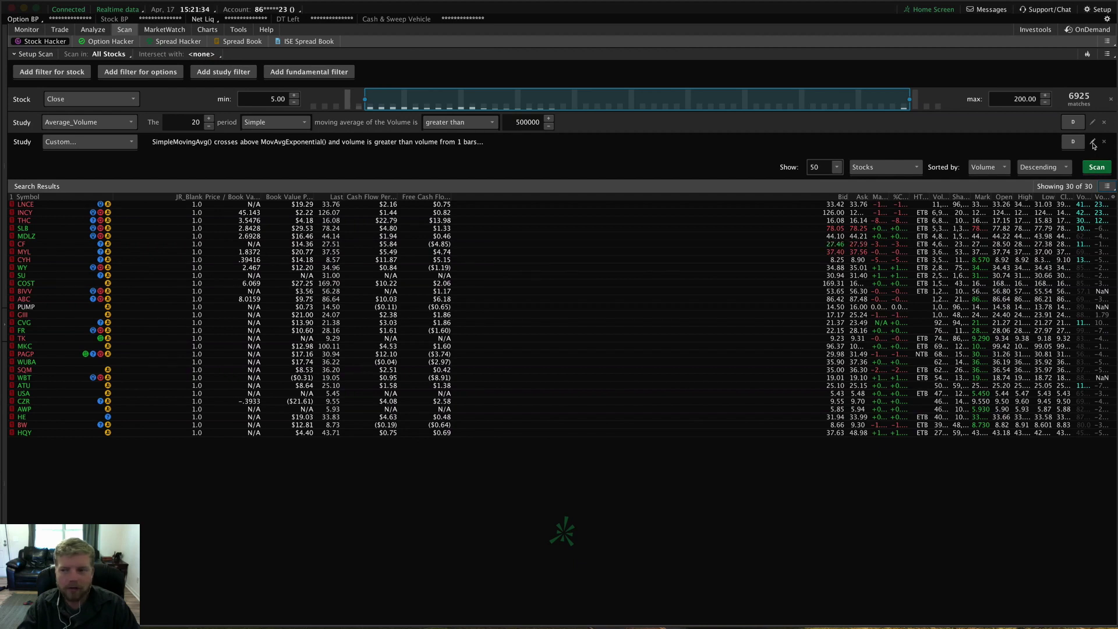
- Reopen the custom filter from the study choices and examine its conditions in both the Condition Wizard and the thinkScript Editor
left_click(87, 141)
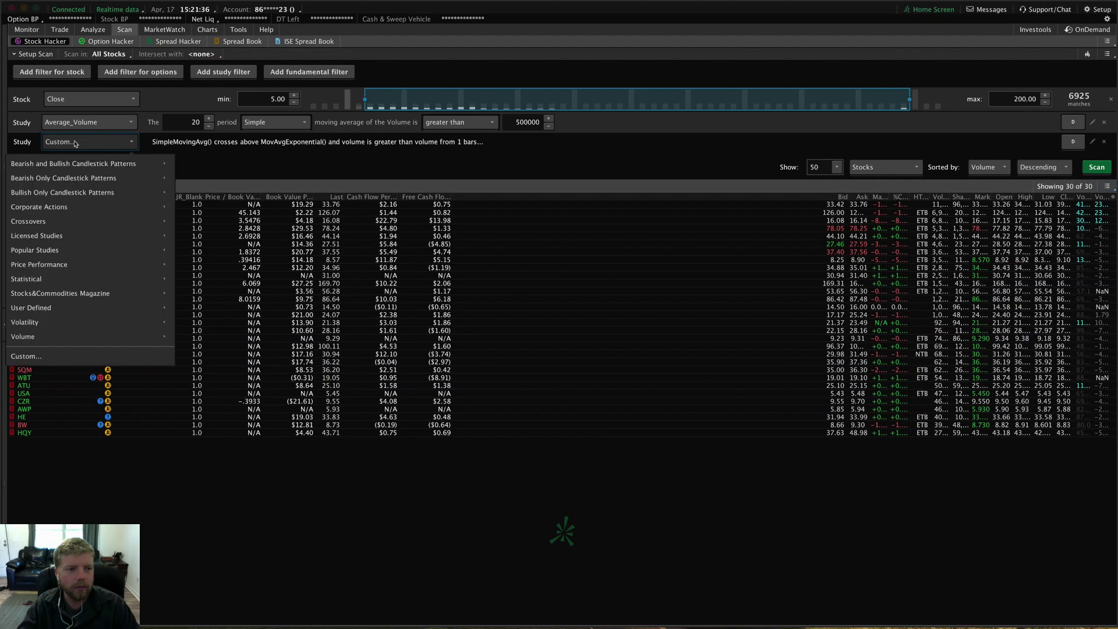
left_click(91, 361)
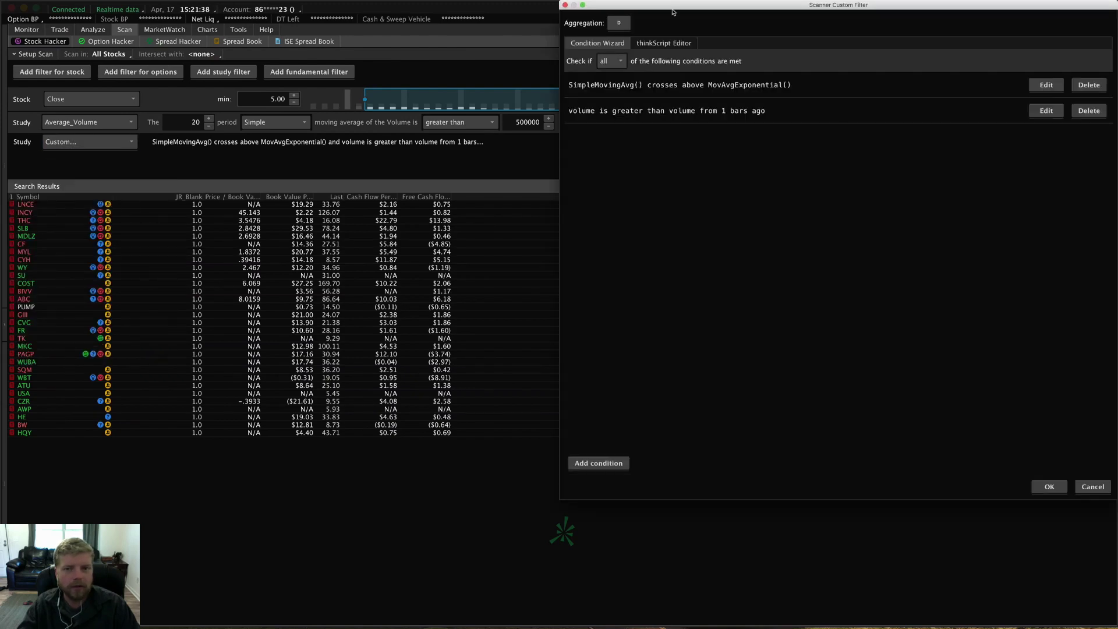
left_click_drag(673, 20, 483, 74)
left_click(469, 81)
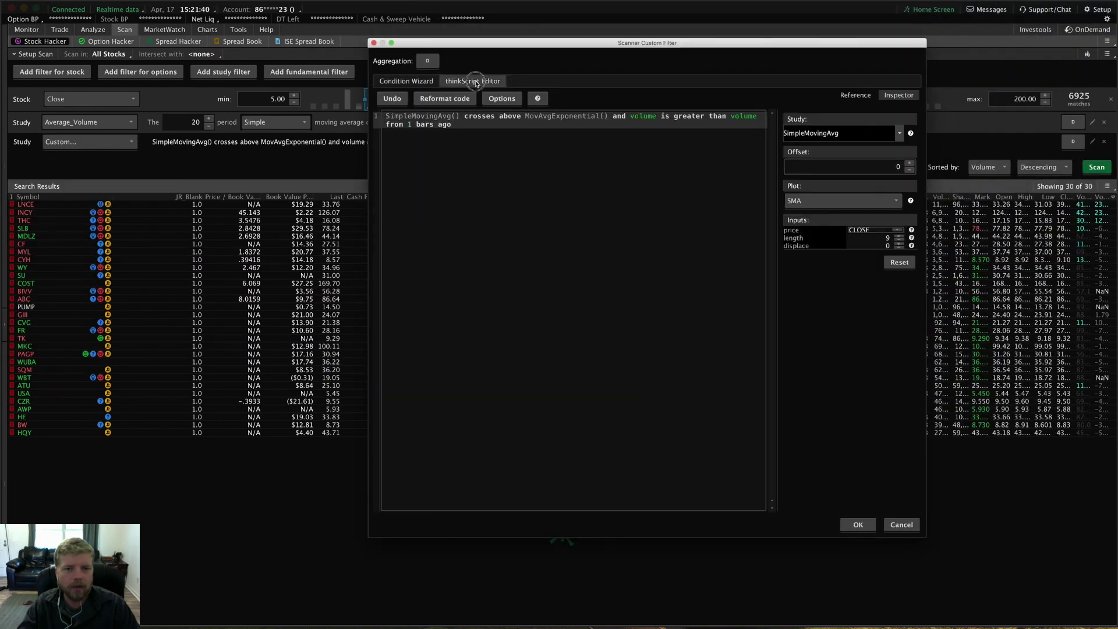
left_click(411, 81)
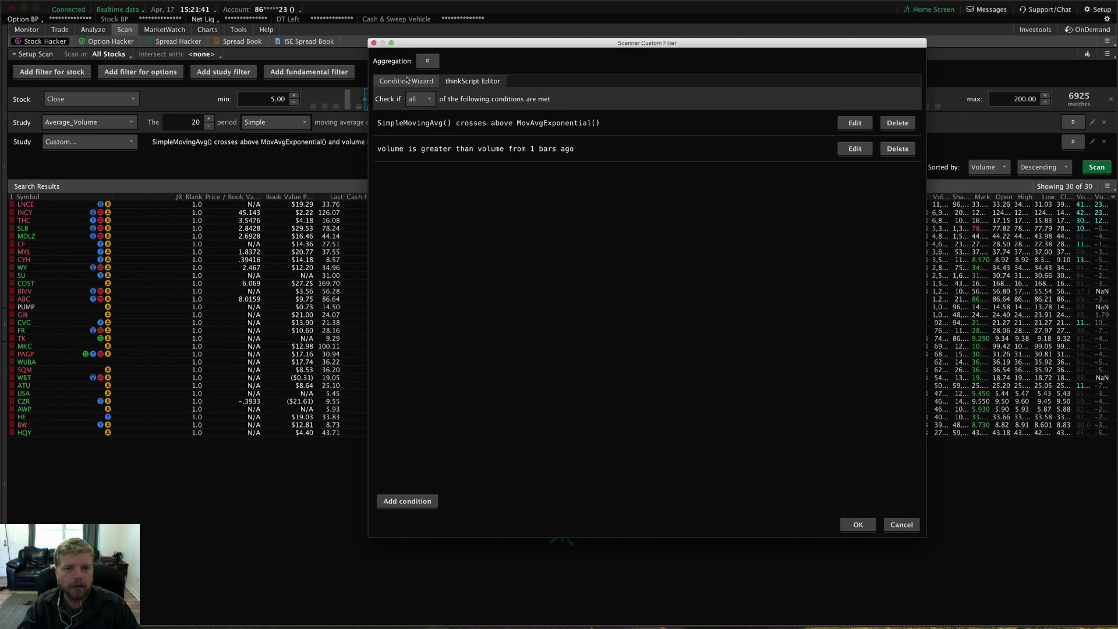
left_click(76, 146)
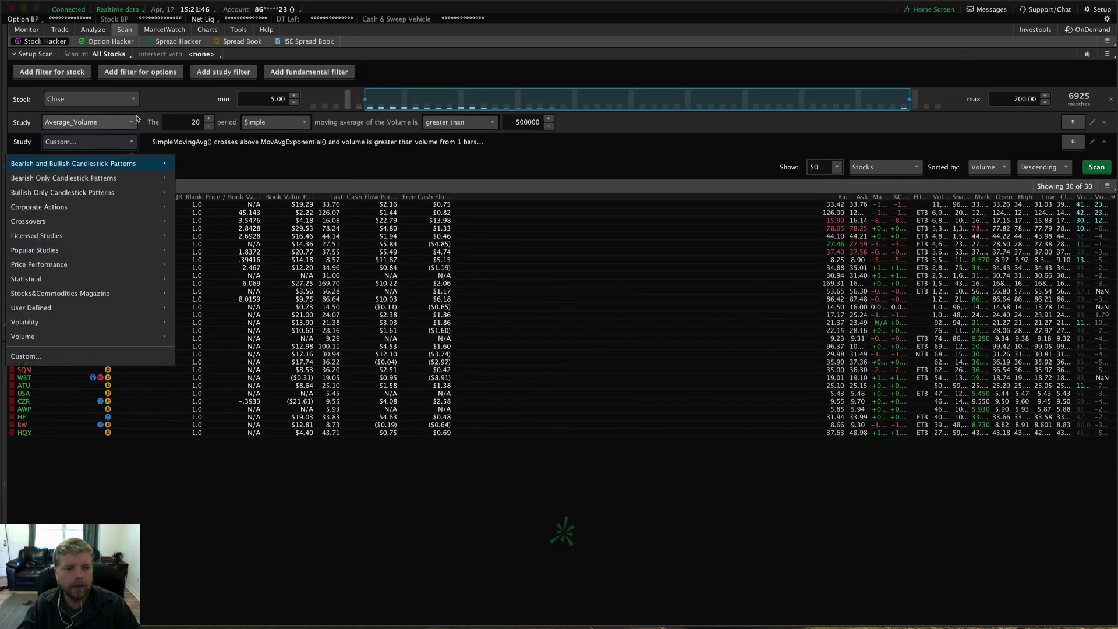
left_click(85, 147)
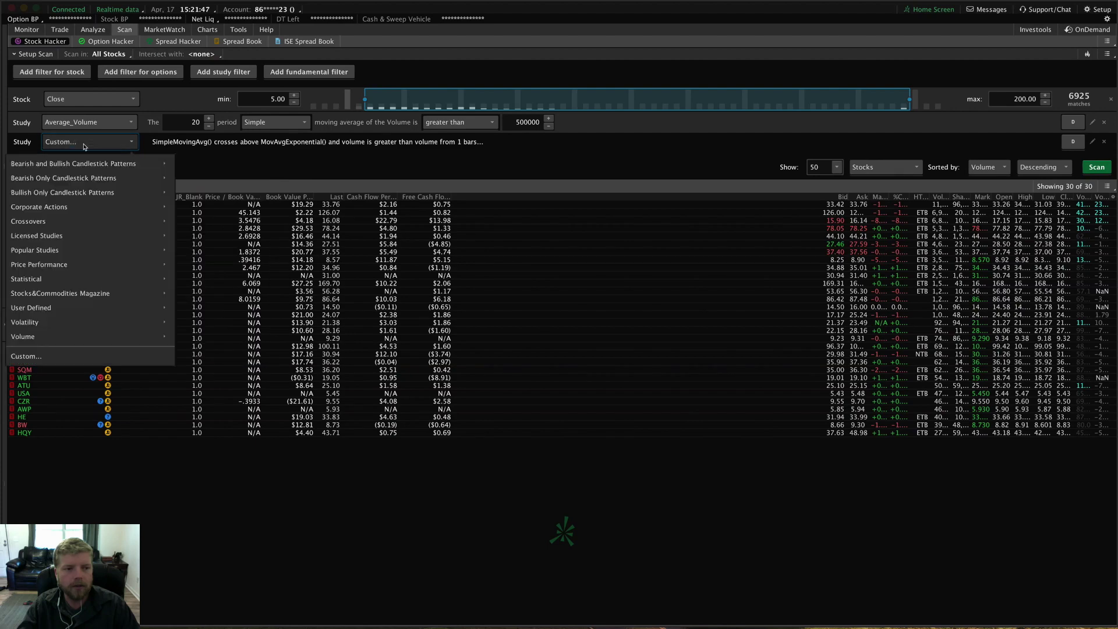
left_click(56, 361)
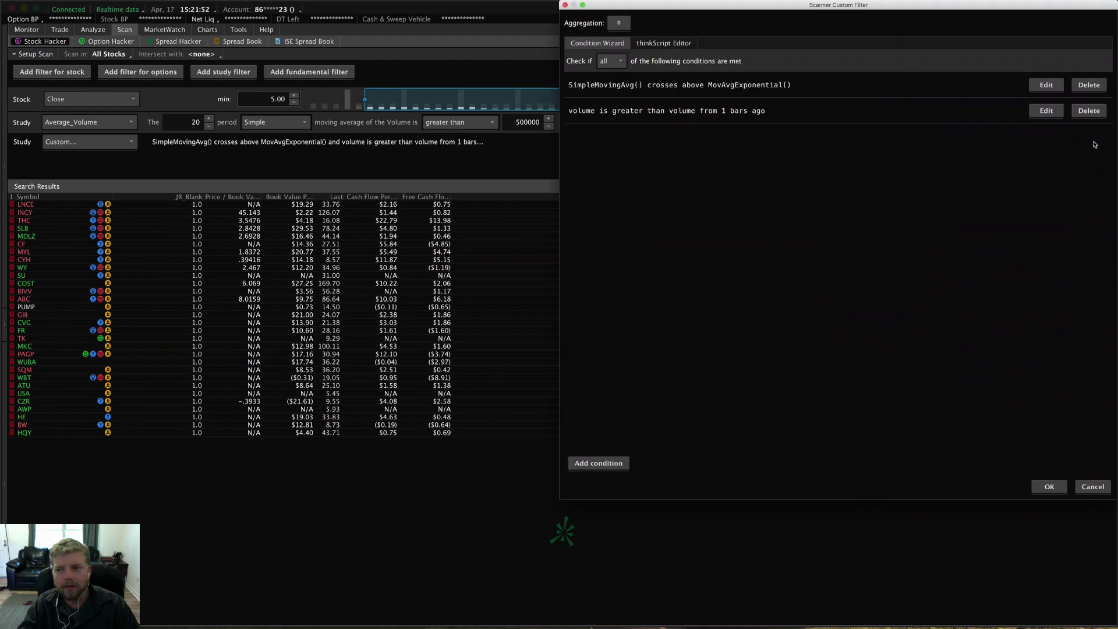
left_click(704, 36)
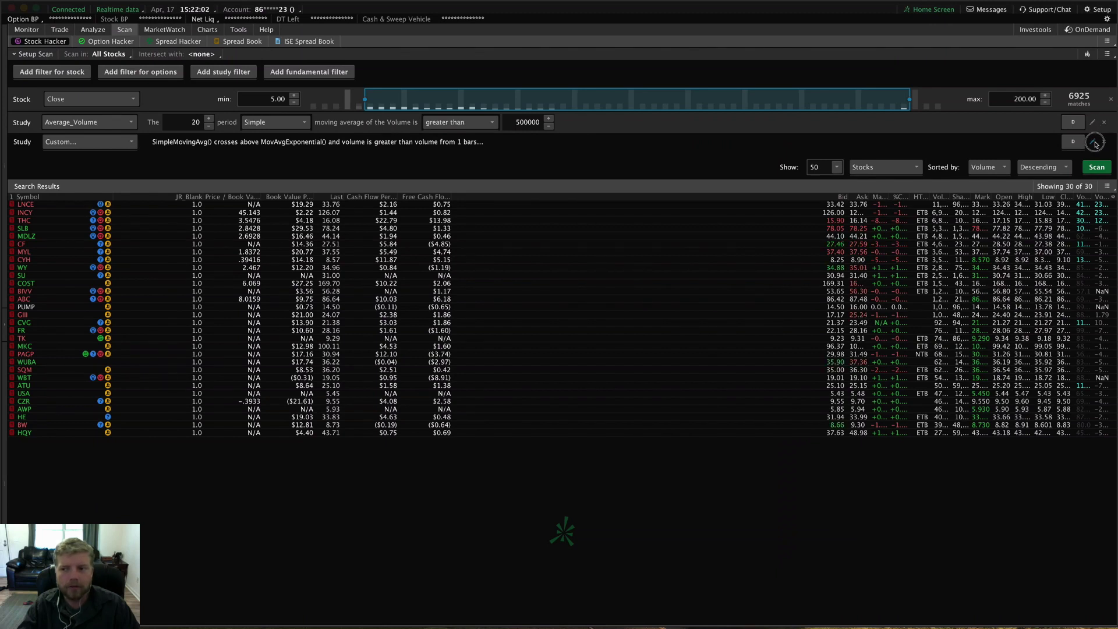
- Open the custom study filter for editing and show its conditions as code in the thinkScript Editor
left_click(1092, 142)
left_click_drag(877, 8, 616, 44)
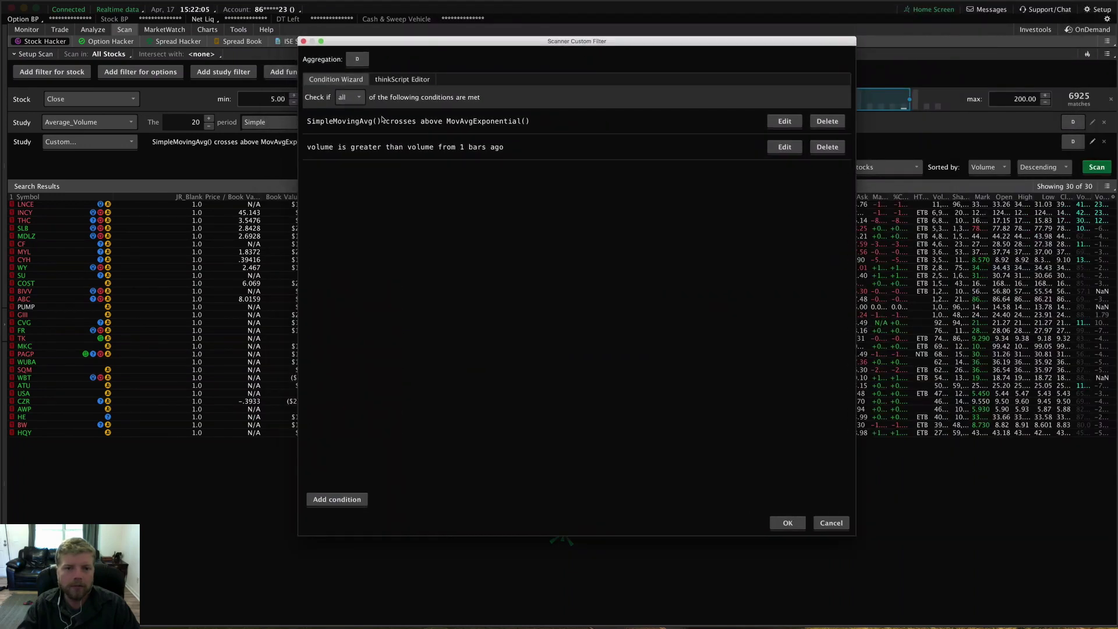
left_click(400, 81)
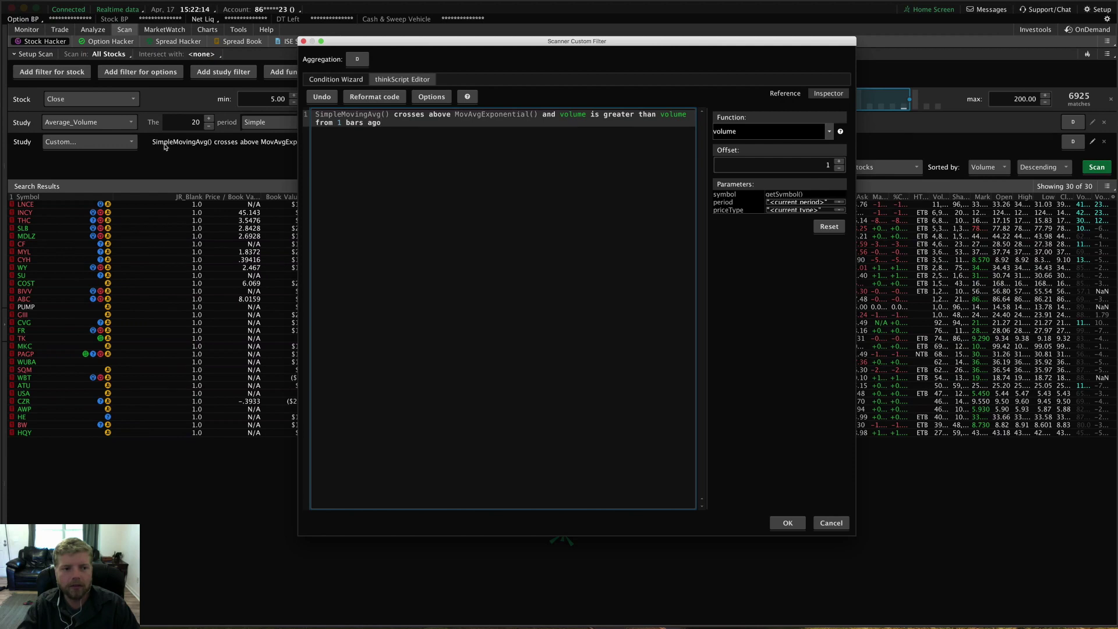
left_click_drag(381, 122, 315, 114)
left_click(447, 133)
key("super+a")
left_click(444, 144)
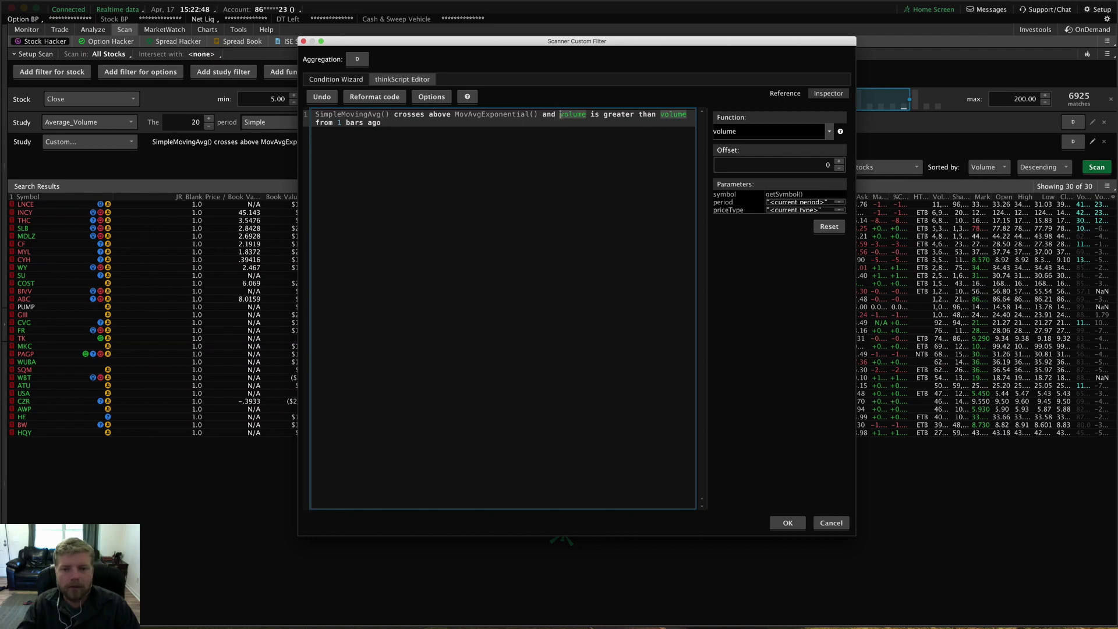
- Put "and" and the volume condition on separate lines of the script, with a blank line before each
left_click(546, 115)
key("Return")
key("Return")
key("Right")
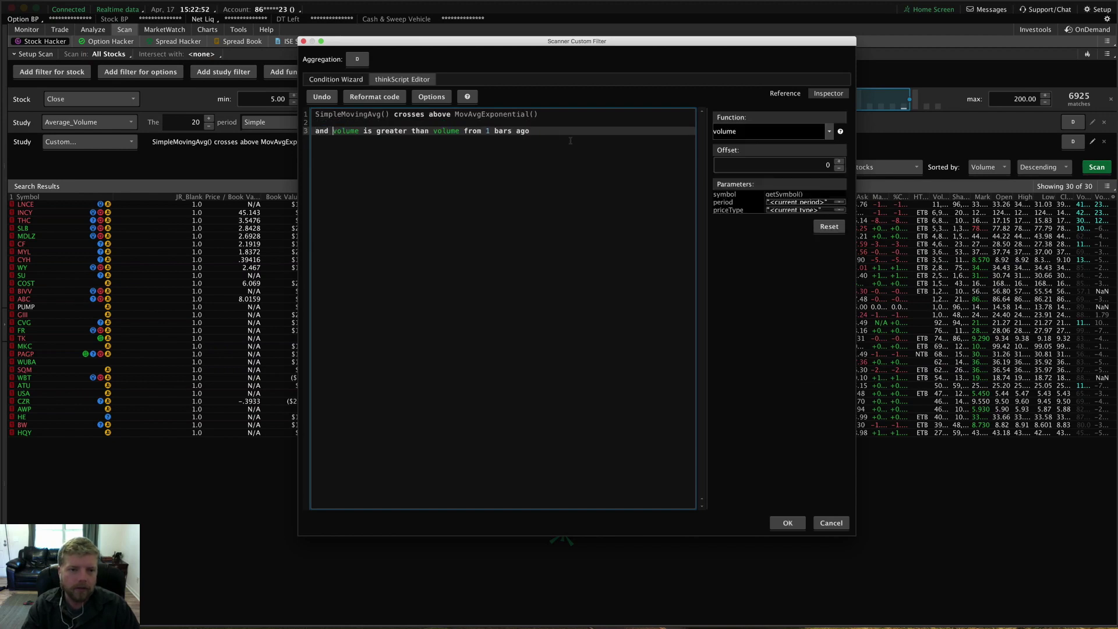
key("Return")
key("Return")
left_click(570, 140)
key("Up")
key("Up")
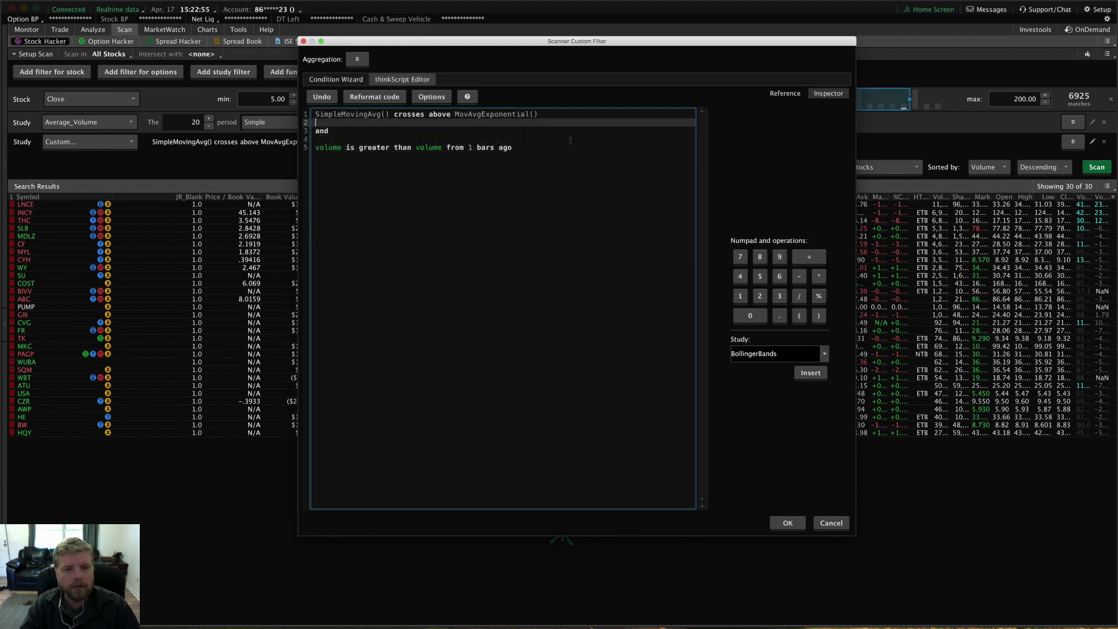
key("Down")
key("Down")
key("Down")
left_click(525, 184)
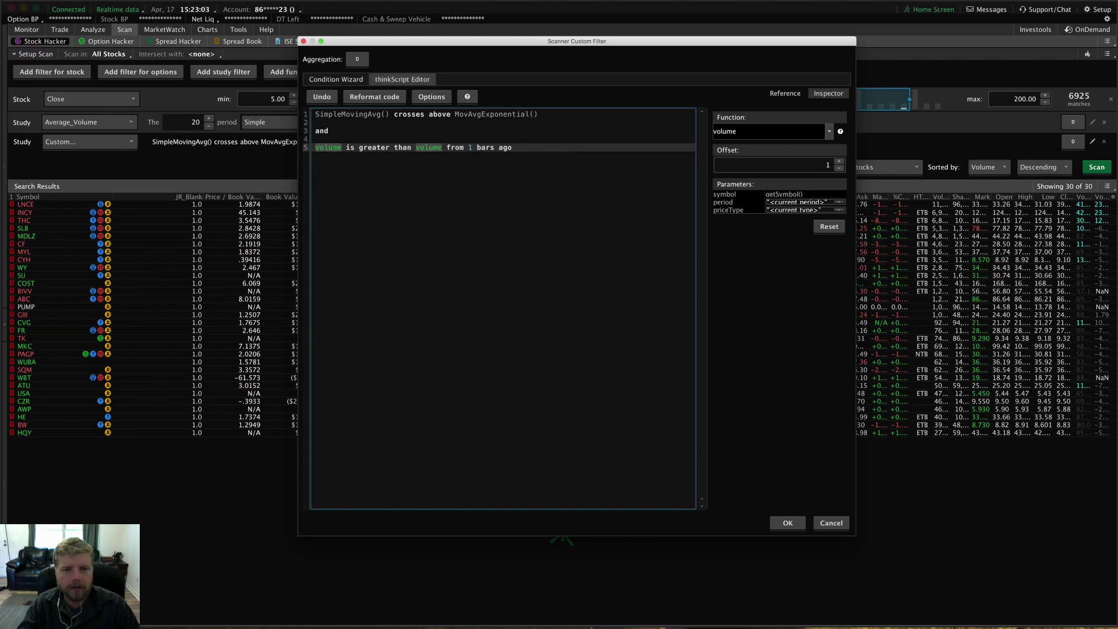
- Compare the Condition Wizard's "all" setting with the "and" operator in the thinkScript code
left_click(335, 79)
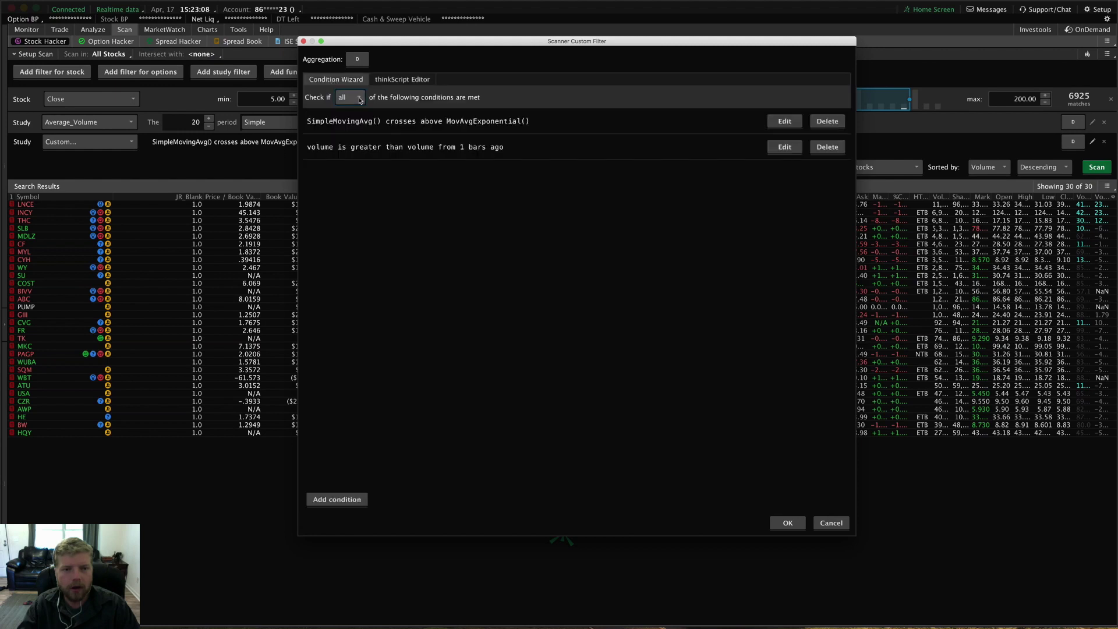
left_click(401, 80)
double_click(322, 131)
left_click(328, 130)
left_click(324, 148)
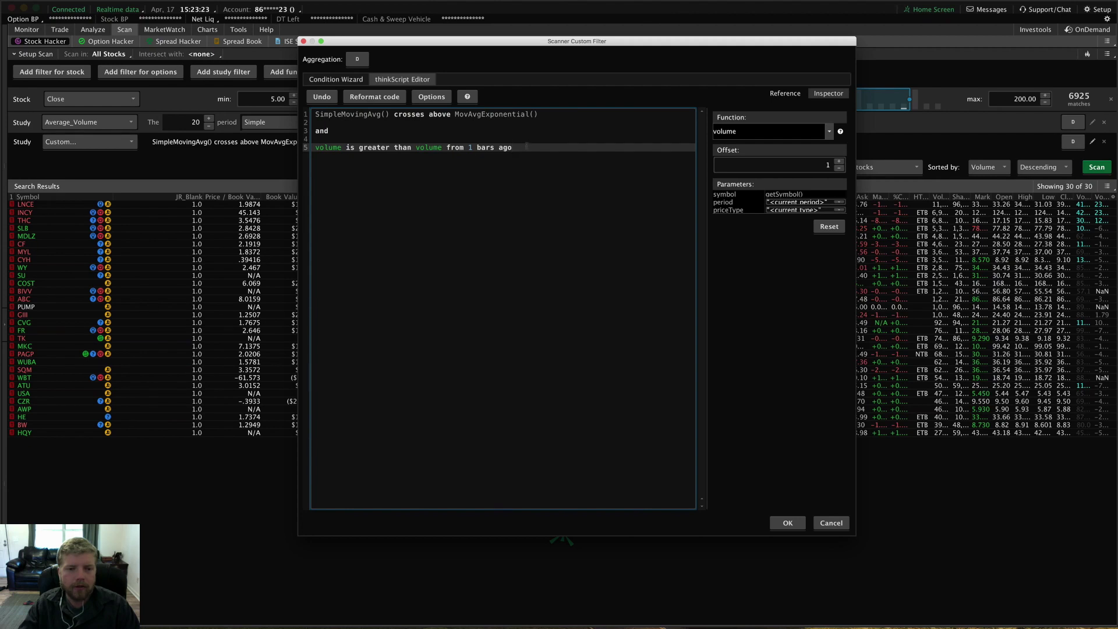
- Insert "* .8" after the first volume in the script's volume condition
left_click(342, 149)
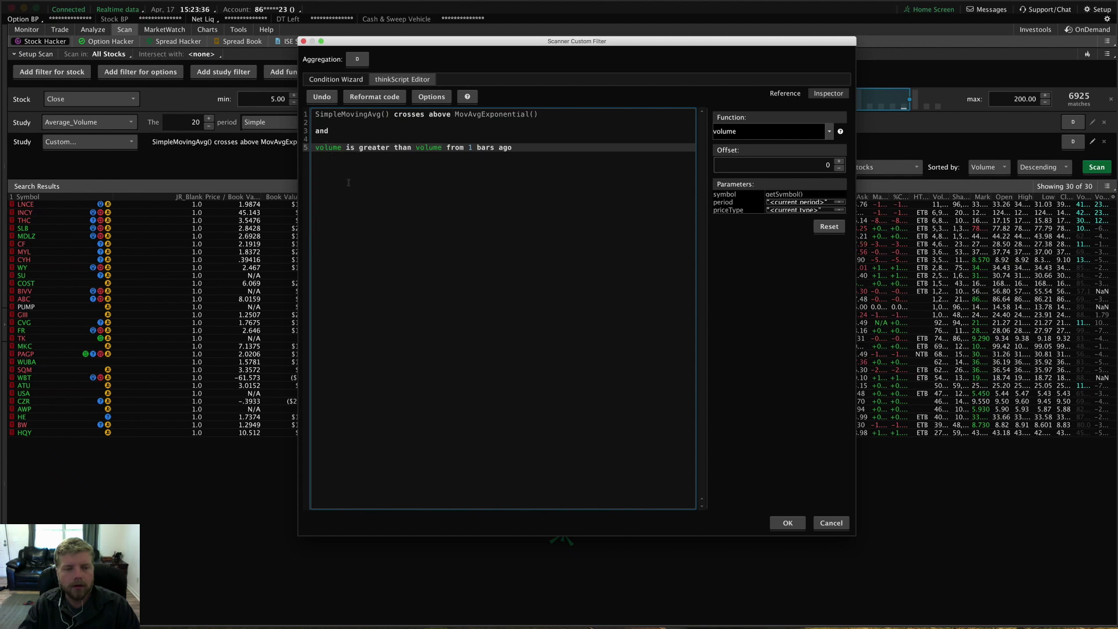
type("* .")
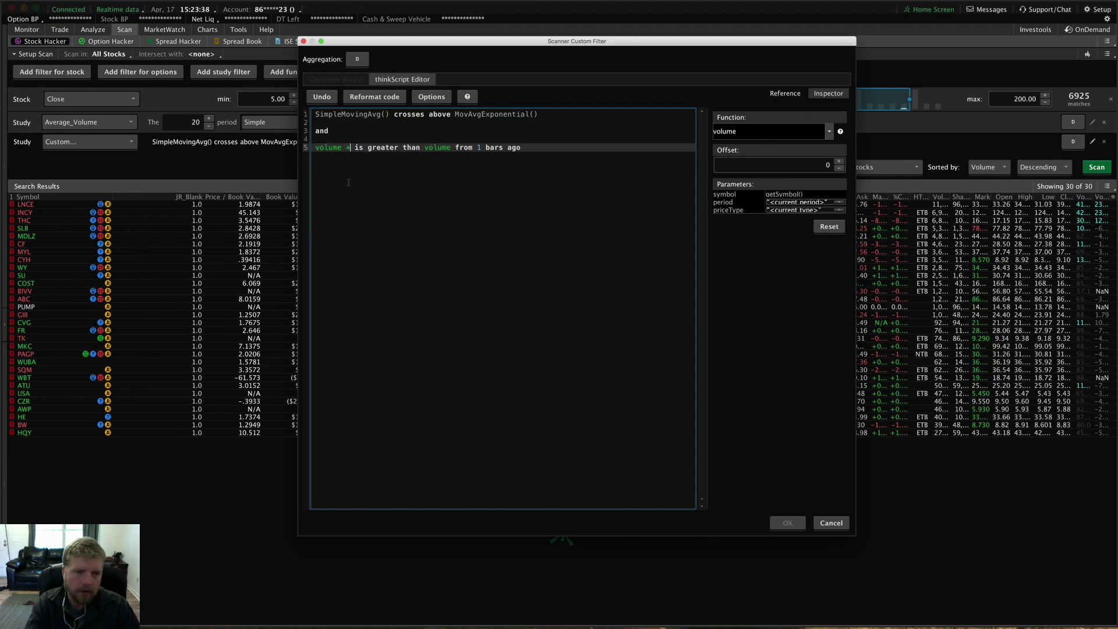
type("8")
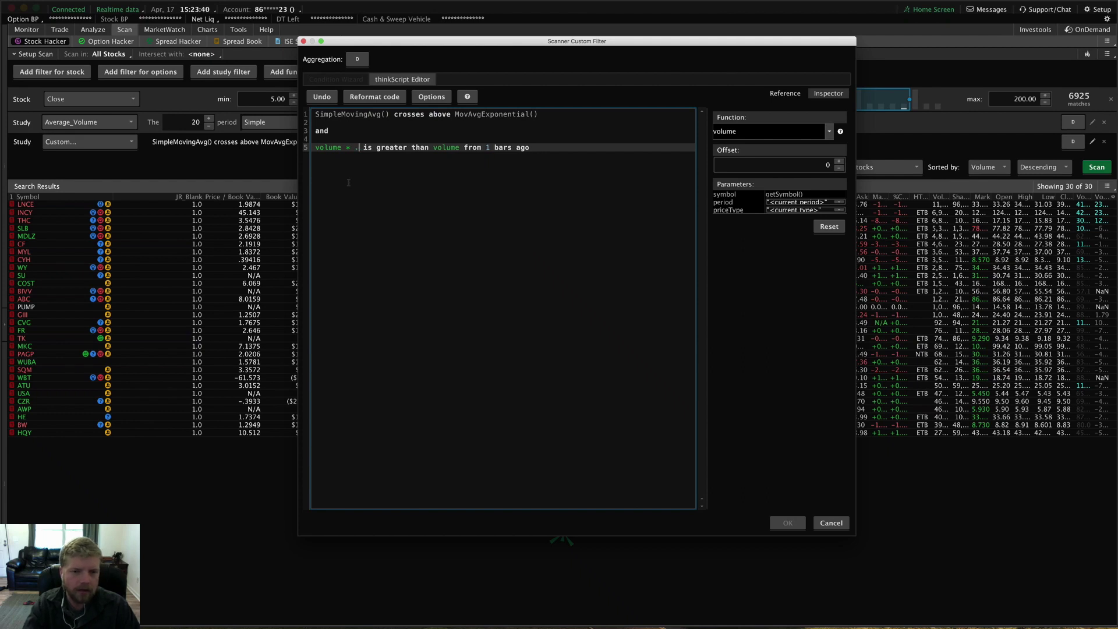
- Examine the modified volume condition in the script, reading from its first operand through the comparison to the one-bar-ago volume
key("Right")
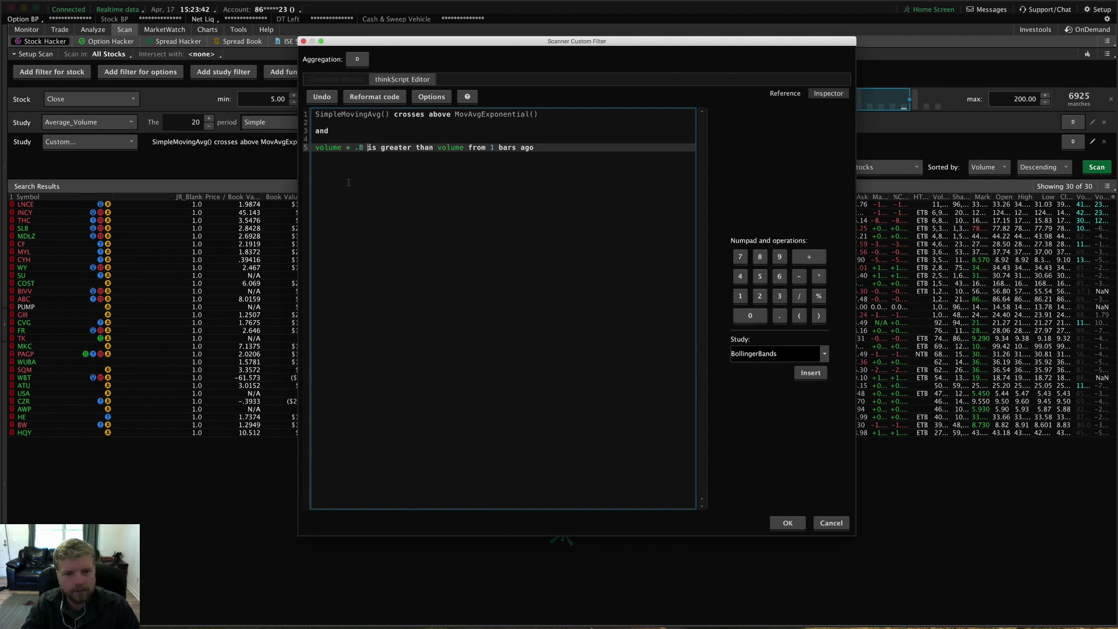
key("Right")
key("Right")
key("Right")
key("Right")
key("Right")
key("Right")
key("Right")
key("Right")
key("Right")
key("Right")
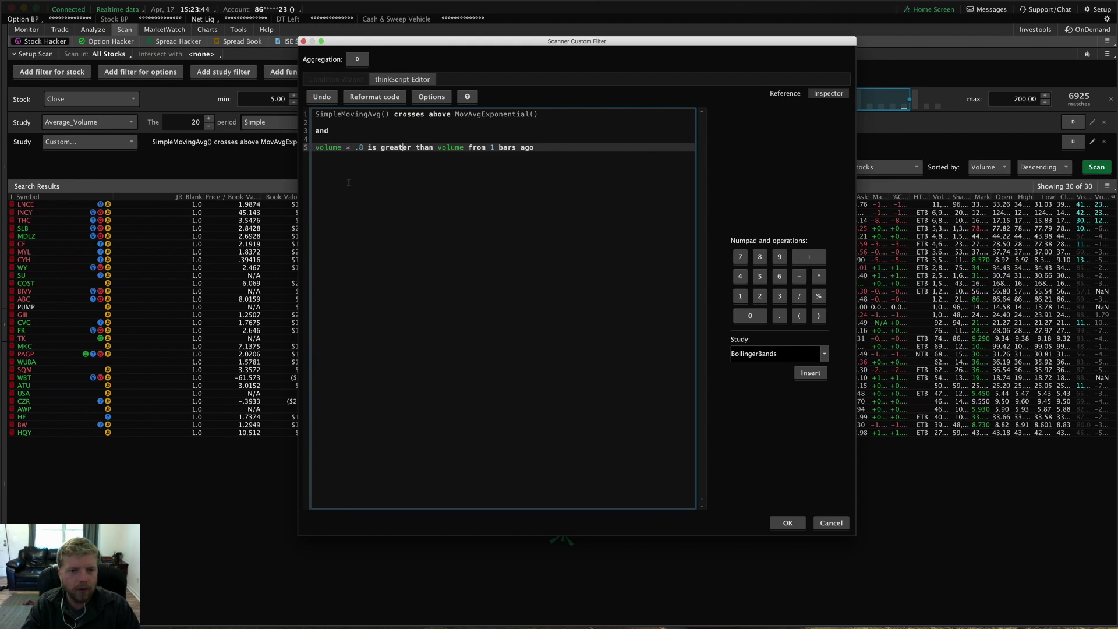
key("Right")
key("Right")
key("Right")
key("Right")
key("Right")
key("Right")
key("Right")
key("Right")
key("Right")
key("Right")
key("Right")
key("Right")
key("Right")
key("Right")
key("Right")
key("Right")
key("Right")
key("Right")
key("Right")
key("Right")
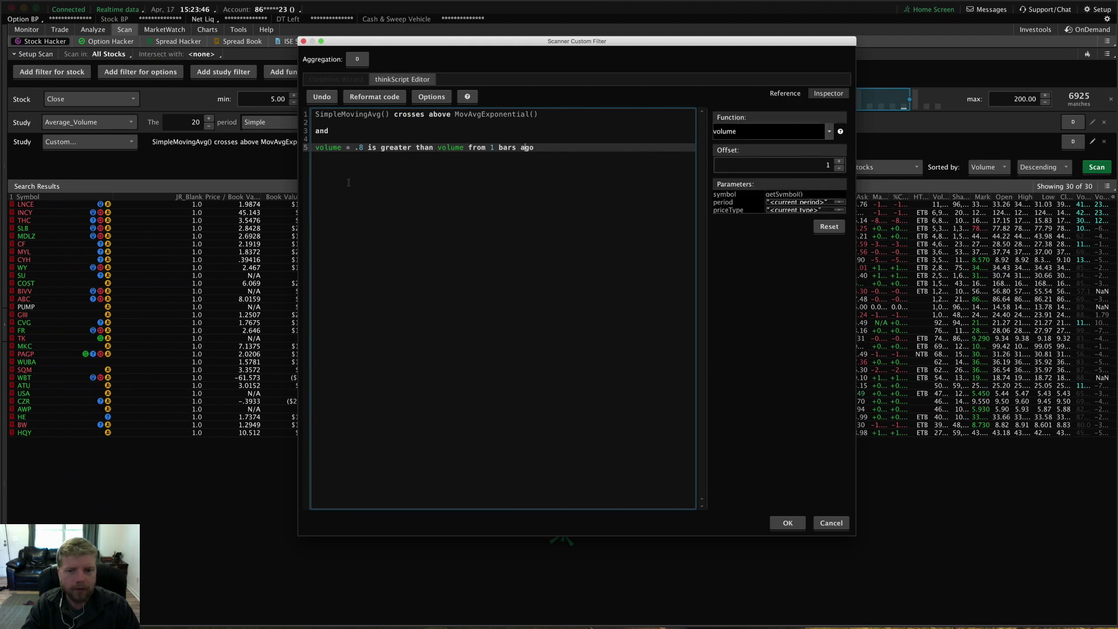
key("Home")
key("Right")
key("Right")
key("Right")
key("Right")
key("Right")
key("Right")
key("Right")
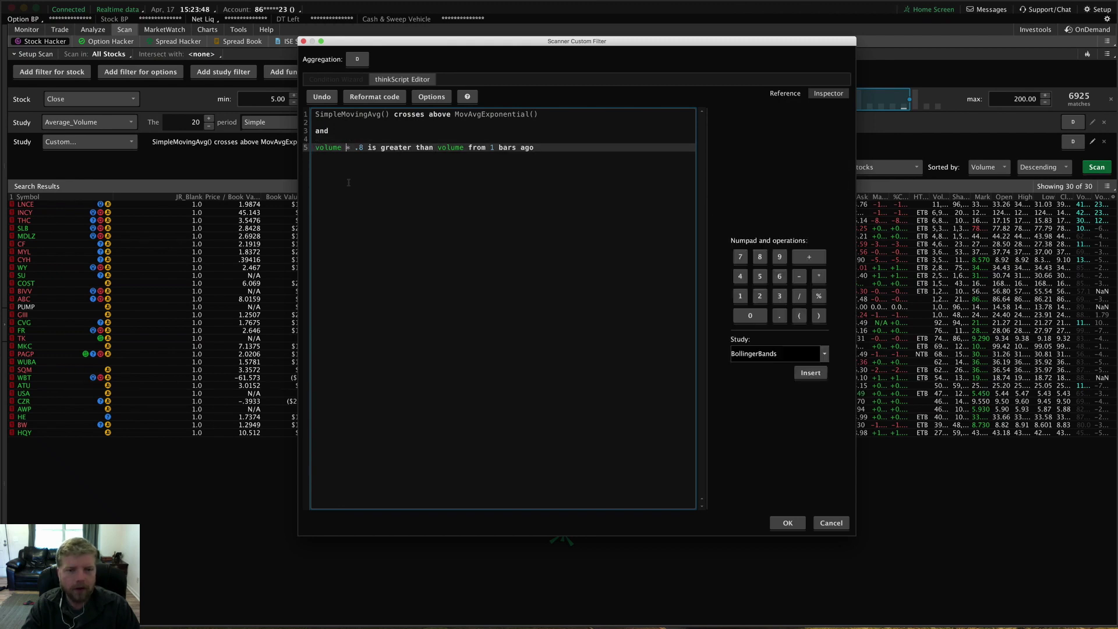
key("Left")
key("Left")
key("Left")
key("Left")
key("Left")
key("Left")
key("Left")
key("Left")
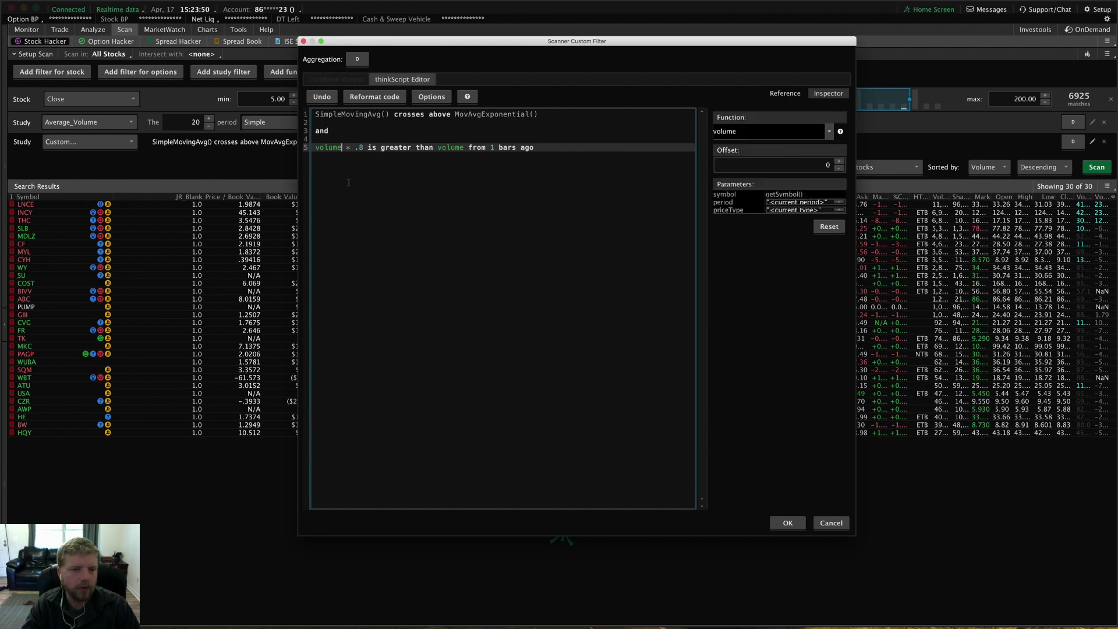
key("Right")
key("Right")
key("Right")
key("Right")
key("Right")
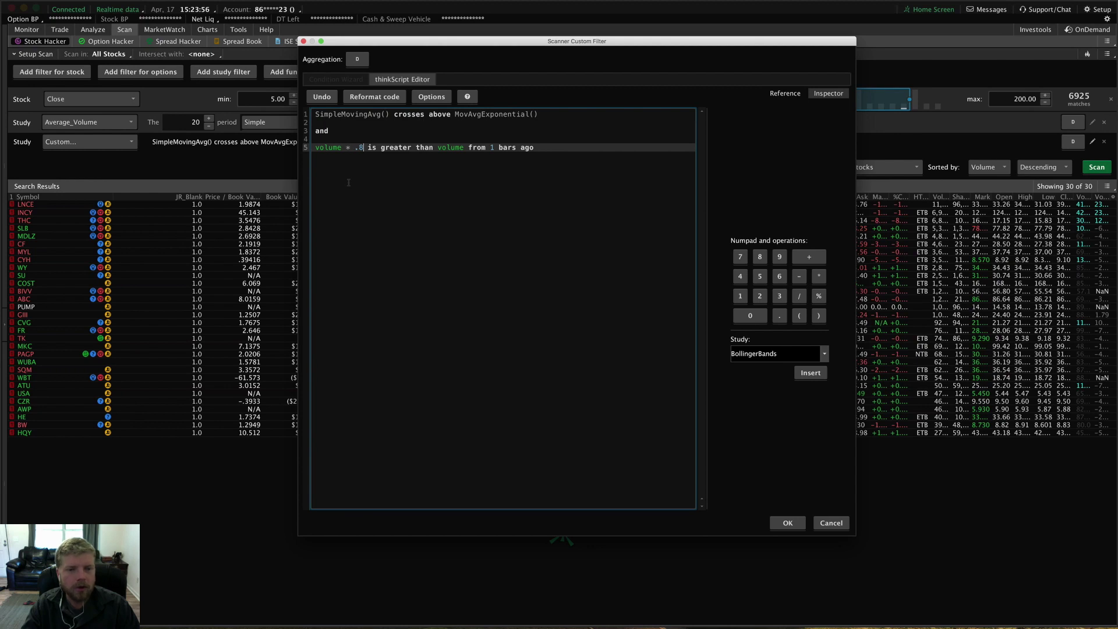
key("Left")
key("Left")
key("Left")
key("Left")
key("Left")
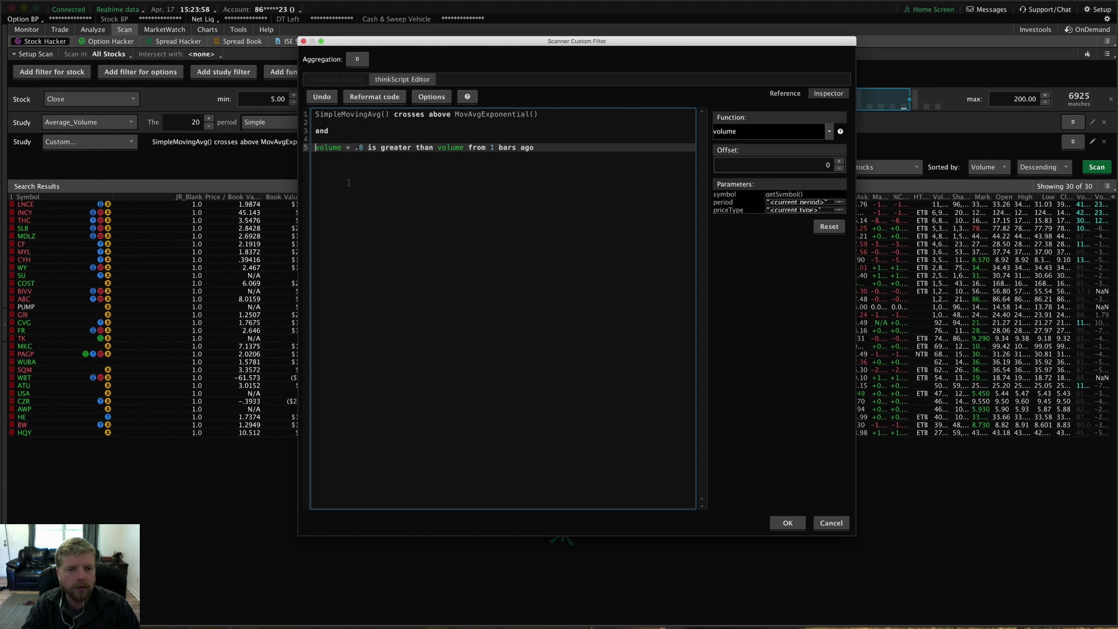
key("Right")
key("Right")
key("Right")
key("Right")
key("Right")
key("Right")
key("Right")
key("Right")
key("Right")
key("Right")
key("Right")
key("Right")
key("Right")
key("Left")
key("Left")
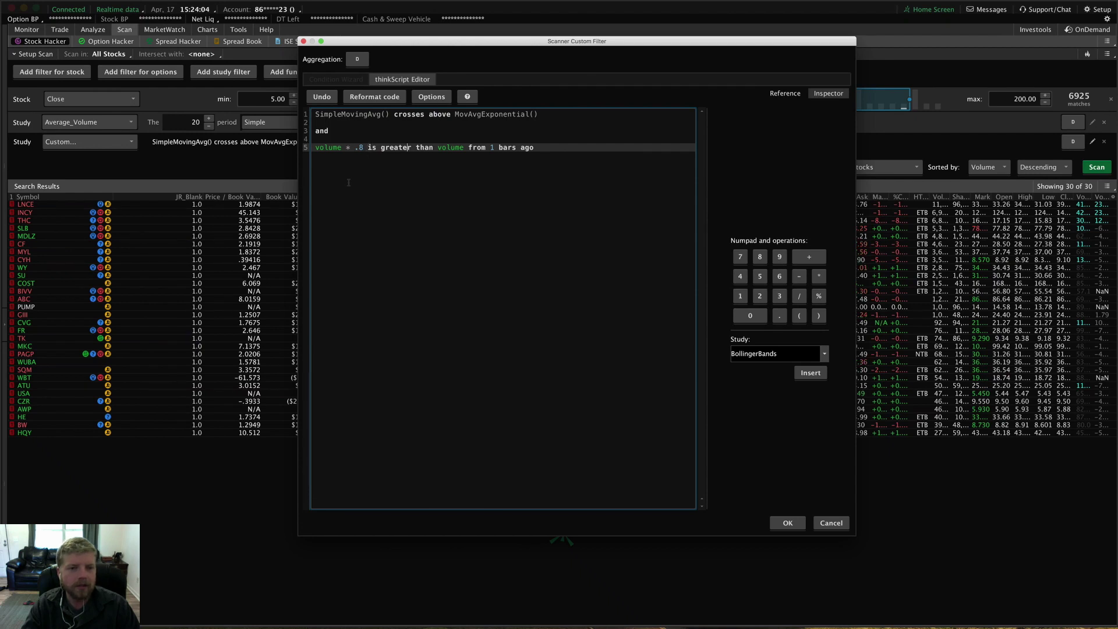
key("Right")
key("Right")
key("Right")
key("Right")
key("Right")
key("Right")
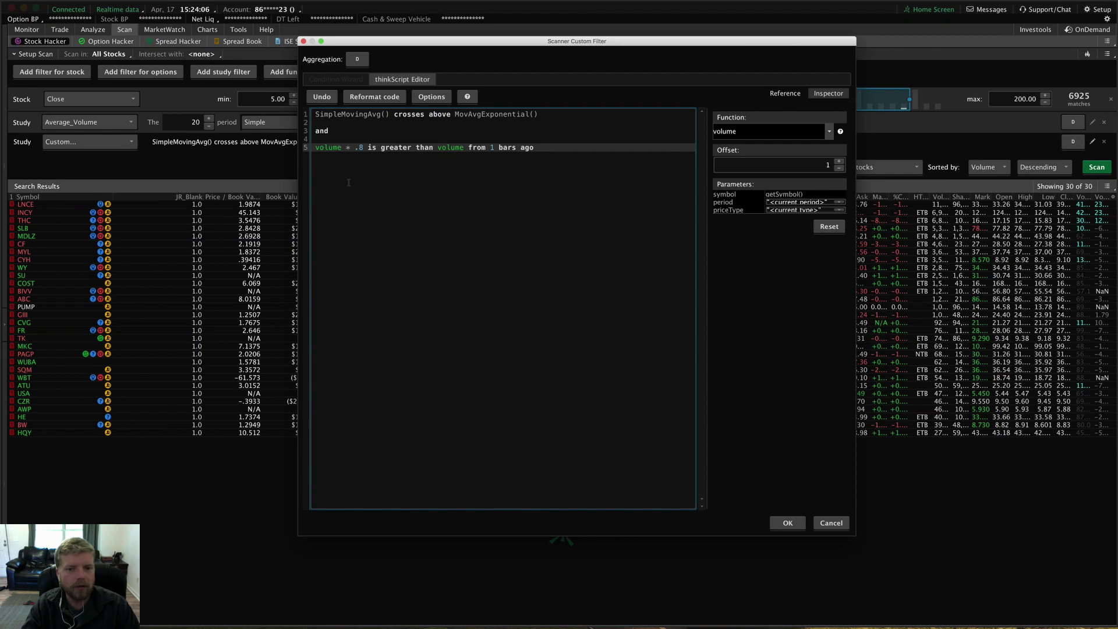
- Apply the edited volume condition to the custom study filter and run the stock scan
left_click(553, 157)
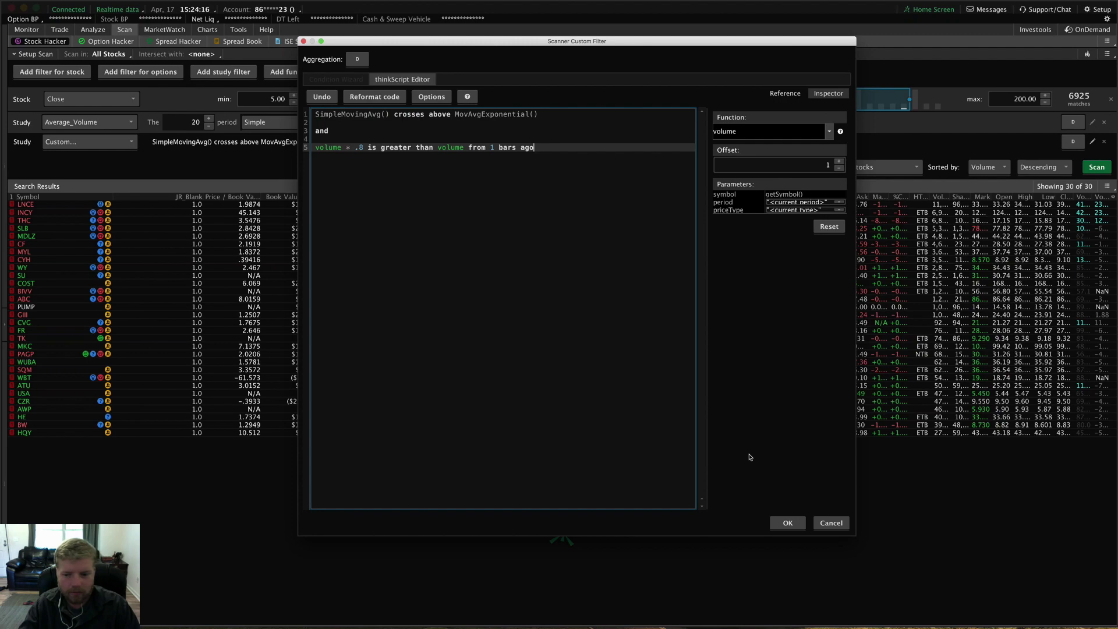
left_click(791, 531)
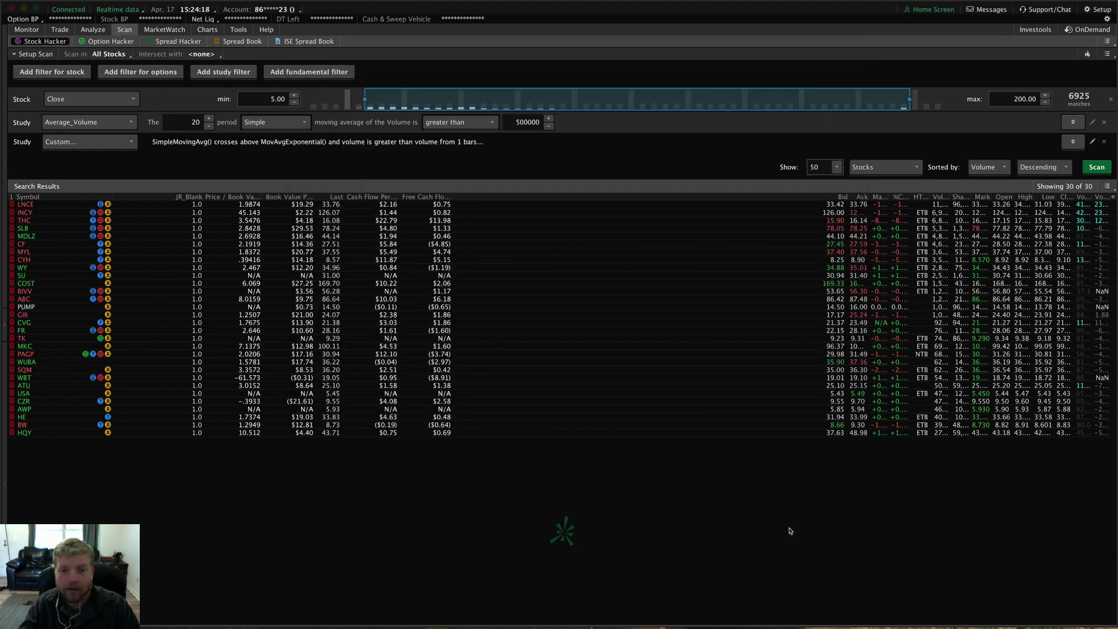
left_click(1102, 170)
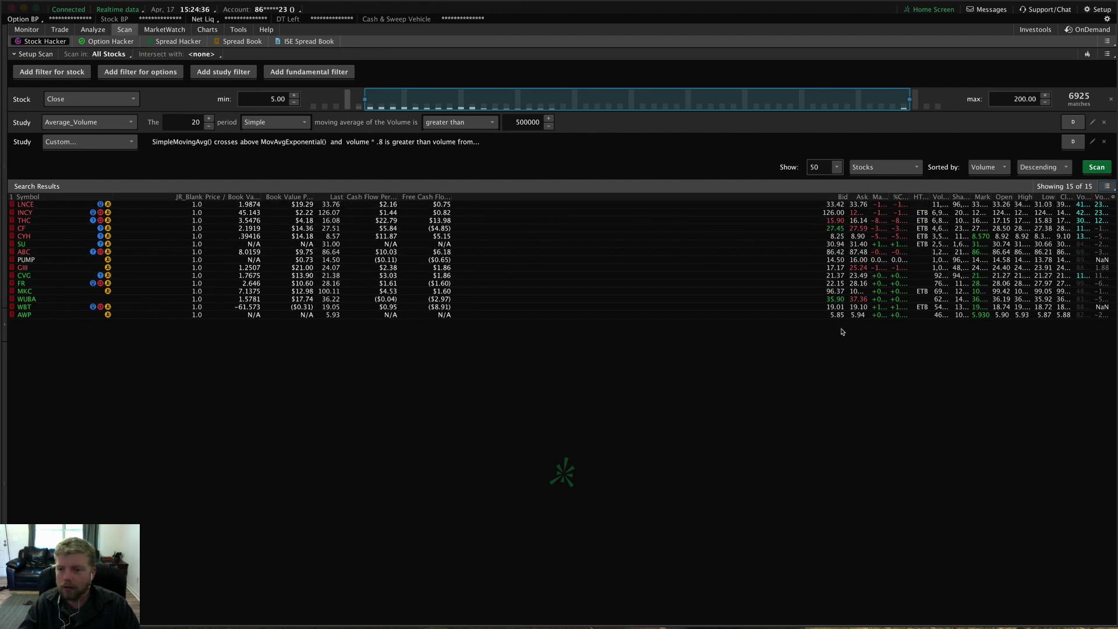
- Reopen the custom study filter, replace "crosses above" with "is greater than" in the moving-average condition, and add a new line below it
left_click(1093, 143)
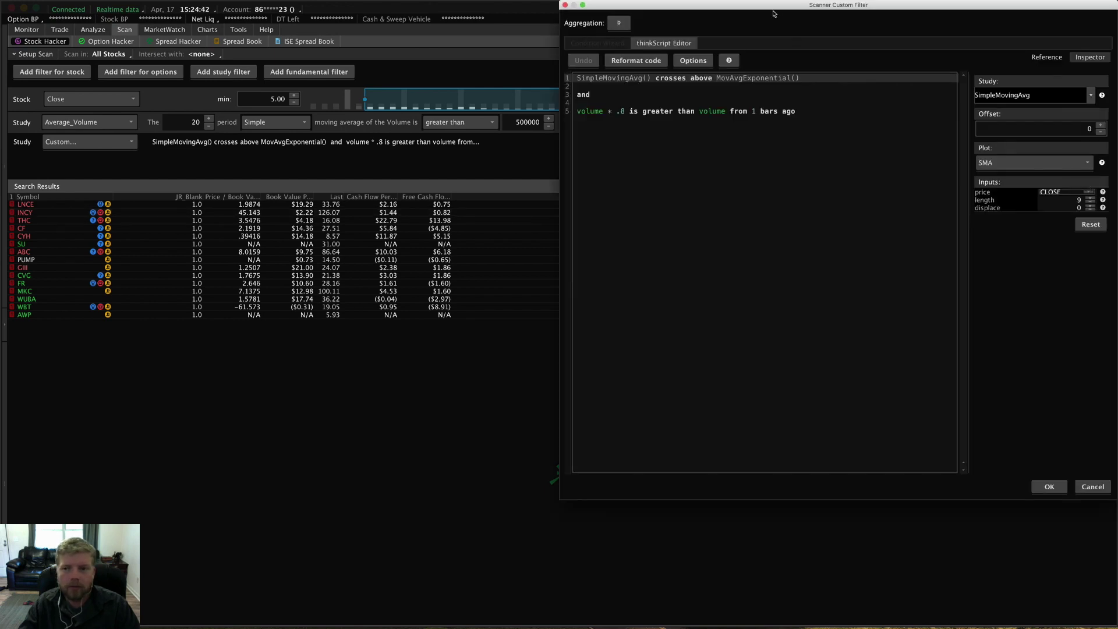
left_click_drag(774, 14, 610, 73)
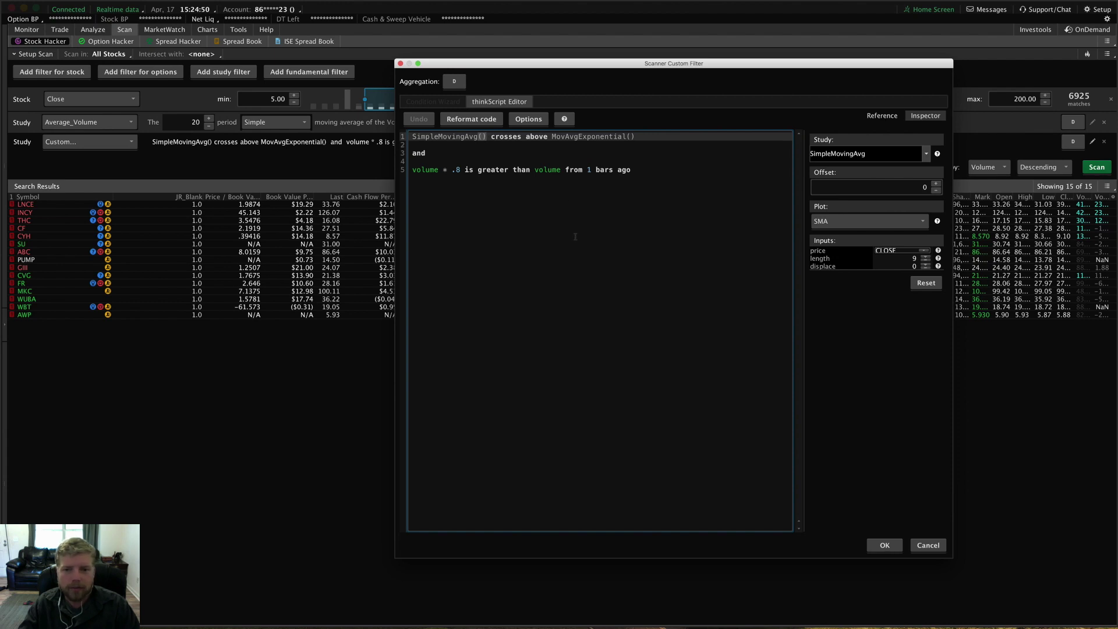
left_click(665, 140)
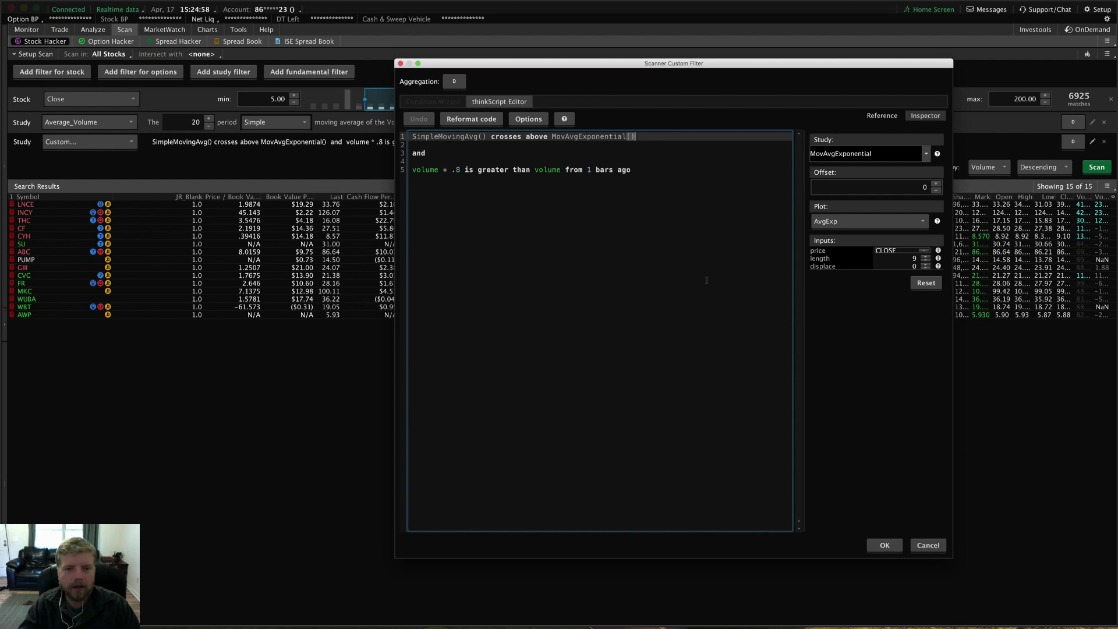
left_click(500, 137)
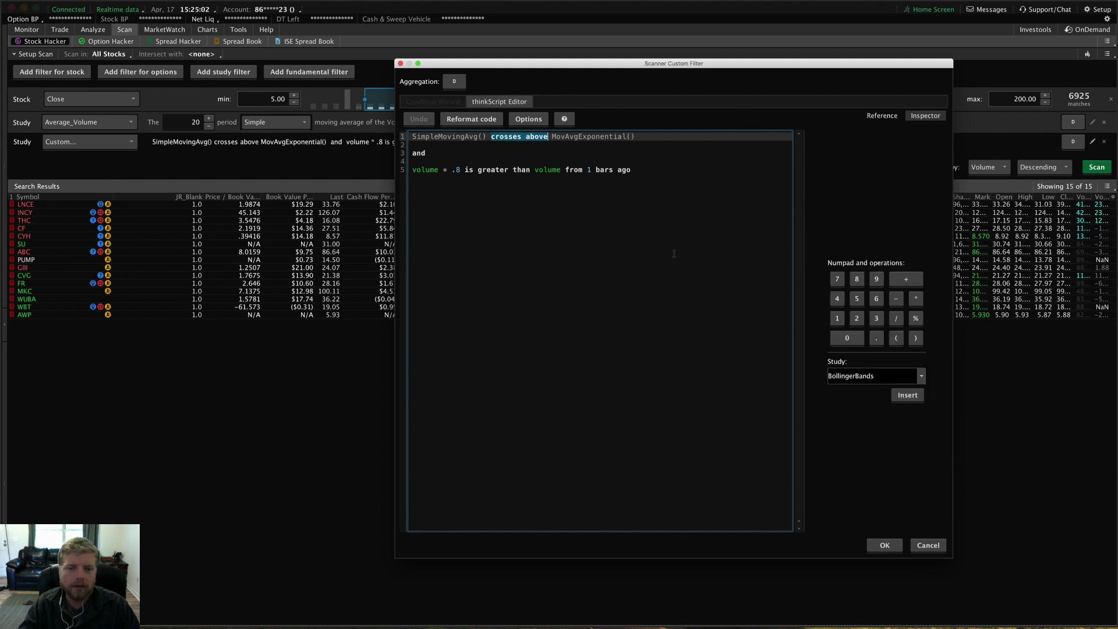
key("BackSpace")
type("is g")
type("reater ")
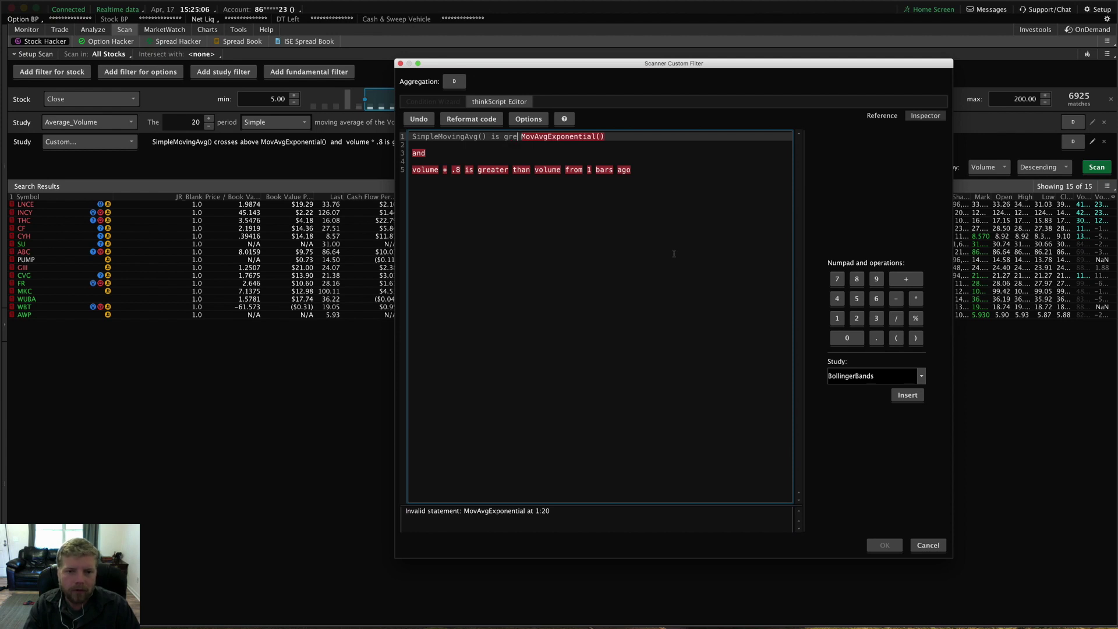
type("than")
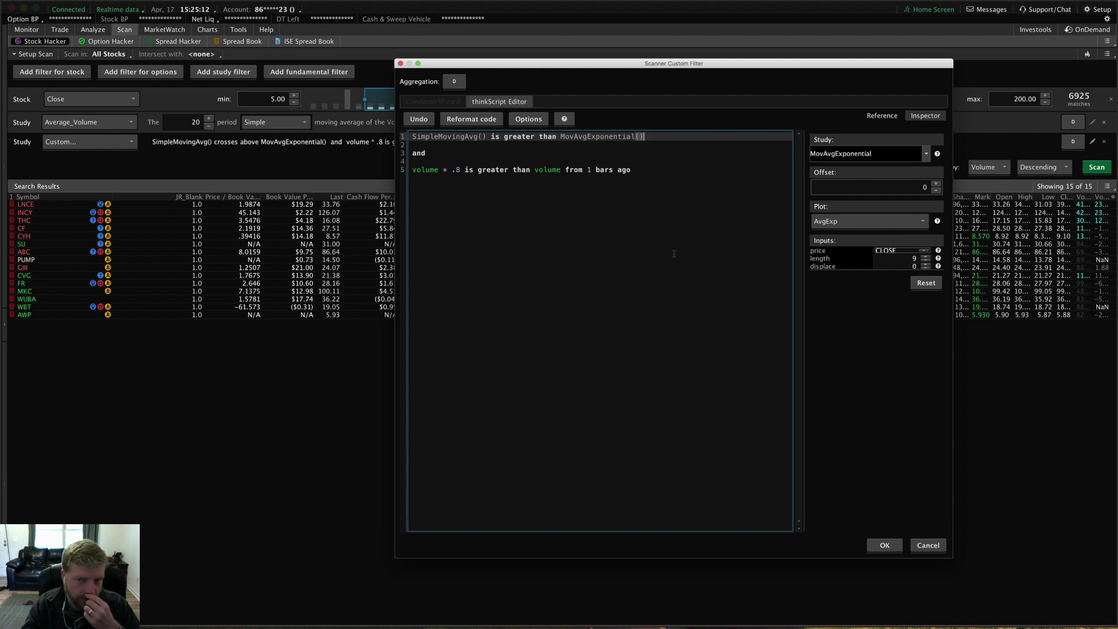
key("Return")
type("SimpleM")
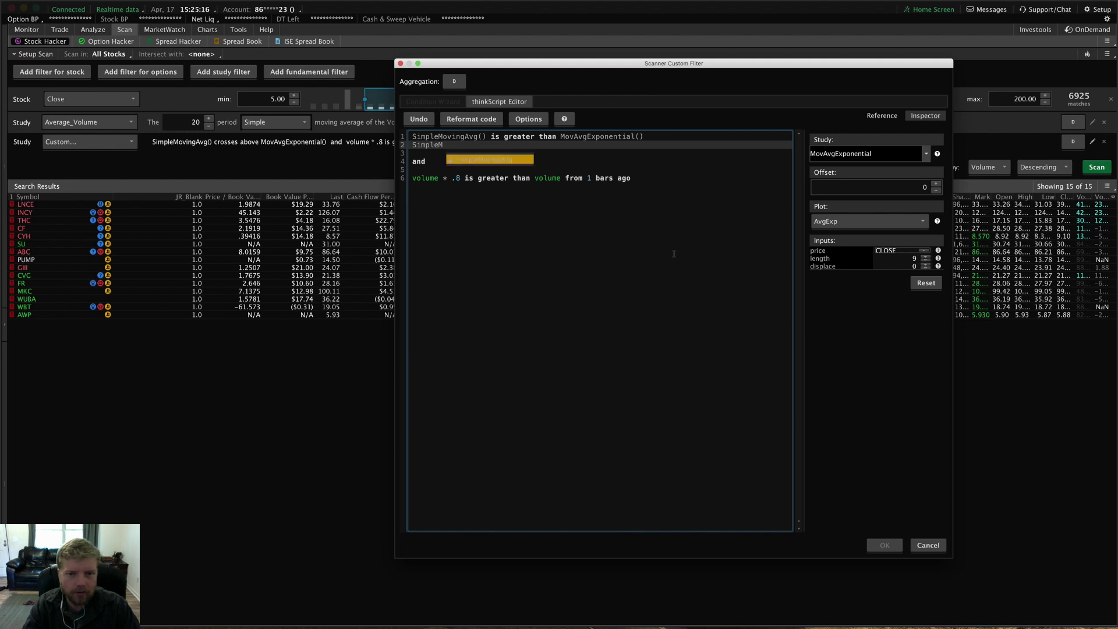
key("Return")
type("()")
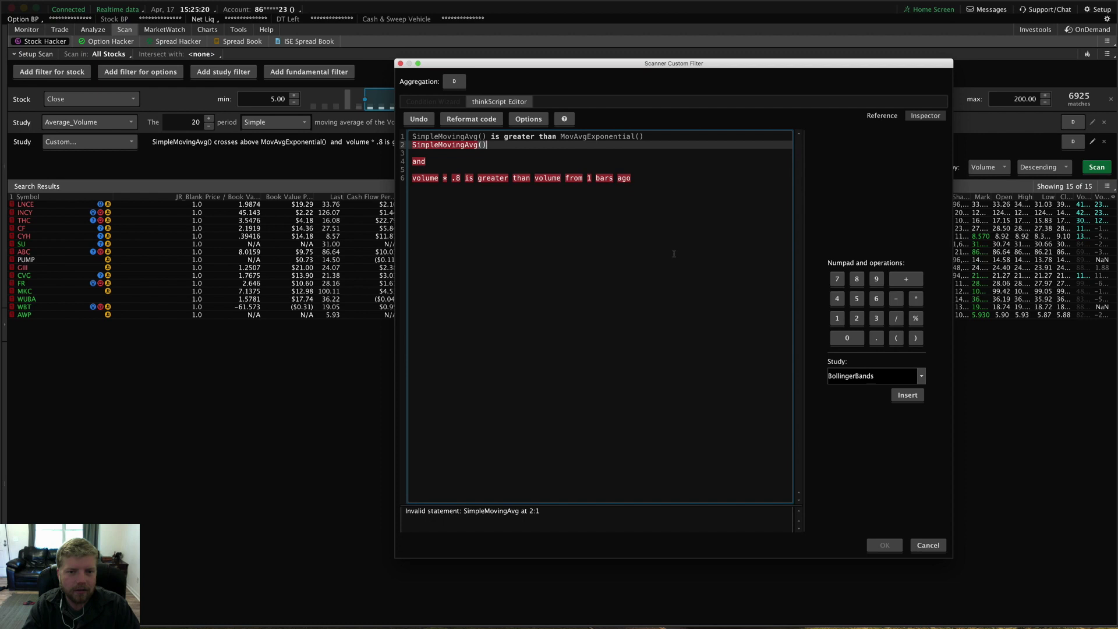
key("BackSpace")
key("BackSpace")
key("BackSpace")
key("BackSpace")
key("BackSpace")
key("BackSpace")
key("BackSpace")
key("BackSpace")
key("BackSpace")
key("BackSpace")
key("BackSpace")
key("BackSpace")
key("BackSpace")
key("BackSpace")
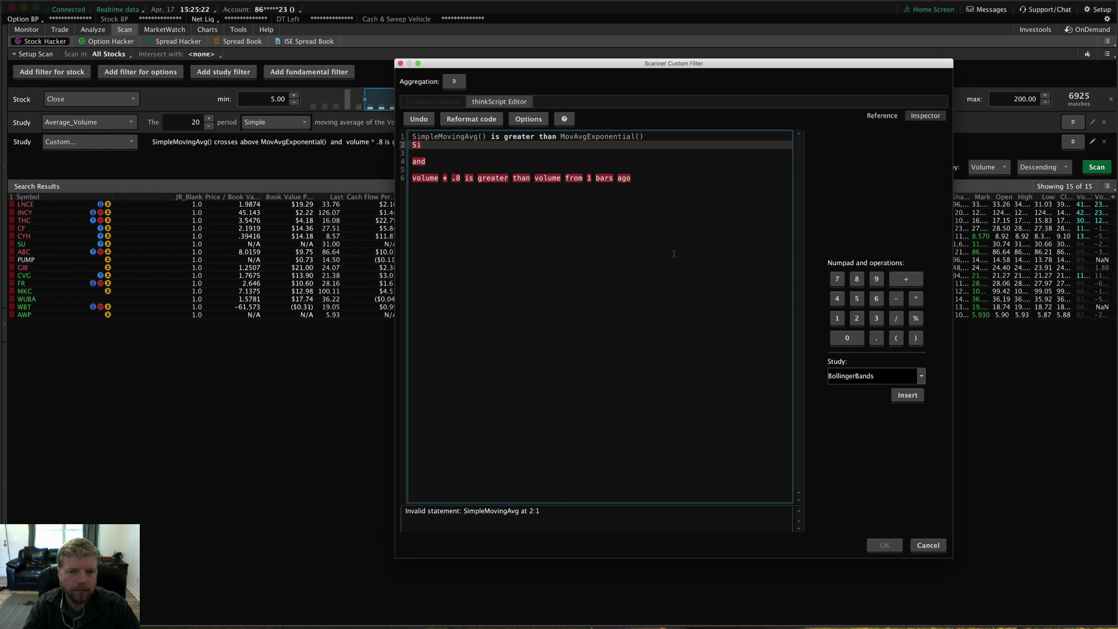
key("BackSpace")
key("BackSpace")
- Start a second moving-average condition on the new line with "SimpleMovingAvg()[1]"
type("Sim")
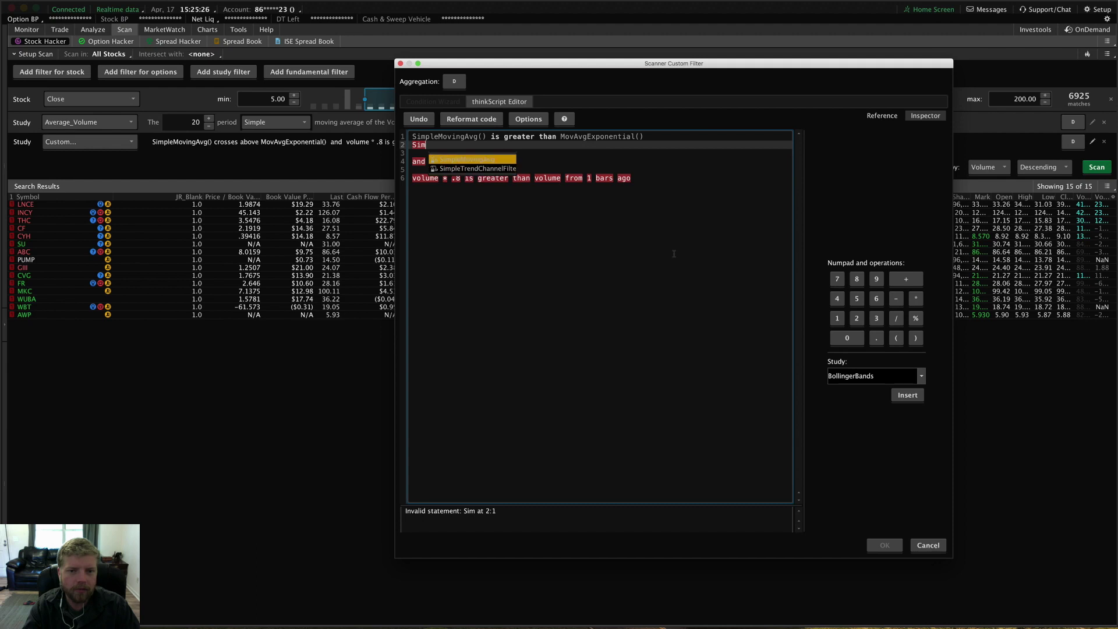
key("Return")
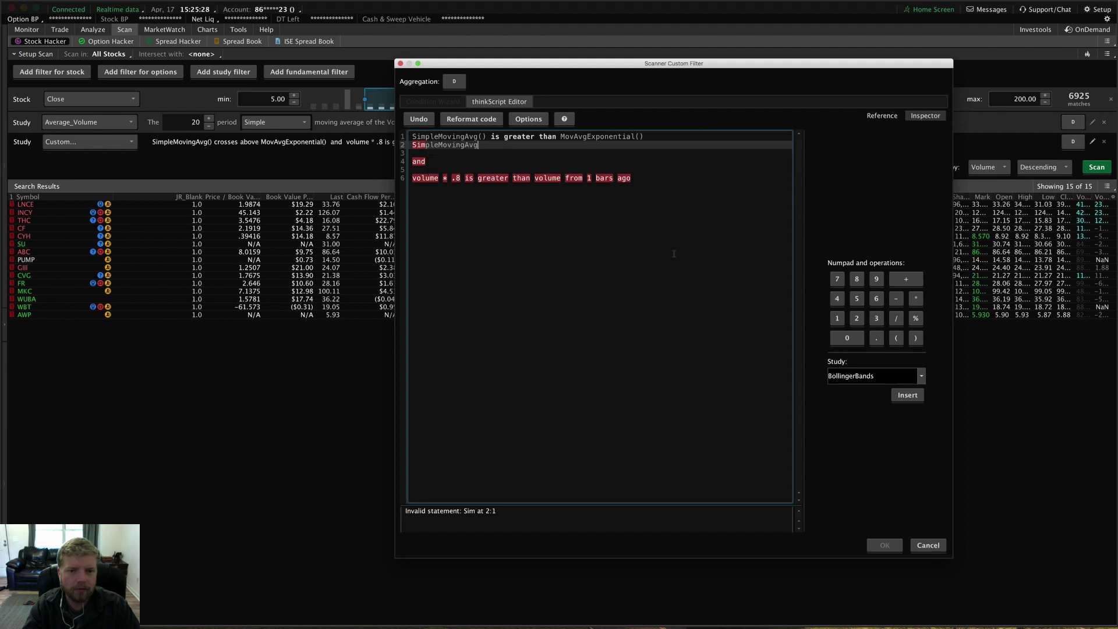
type("()")
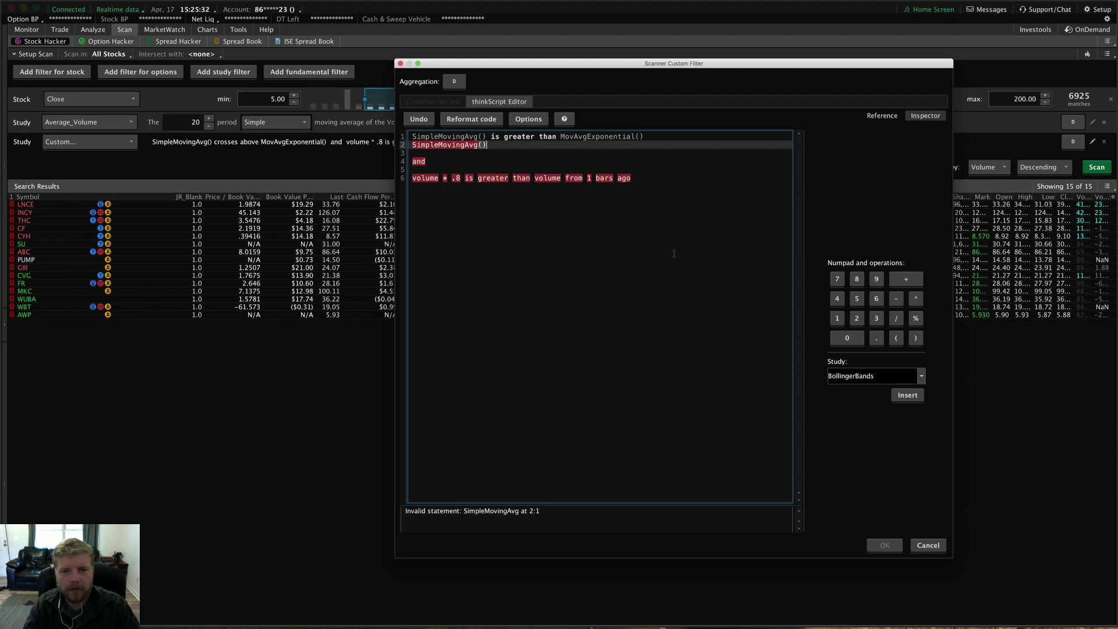
type("[1]")
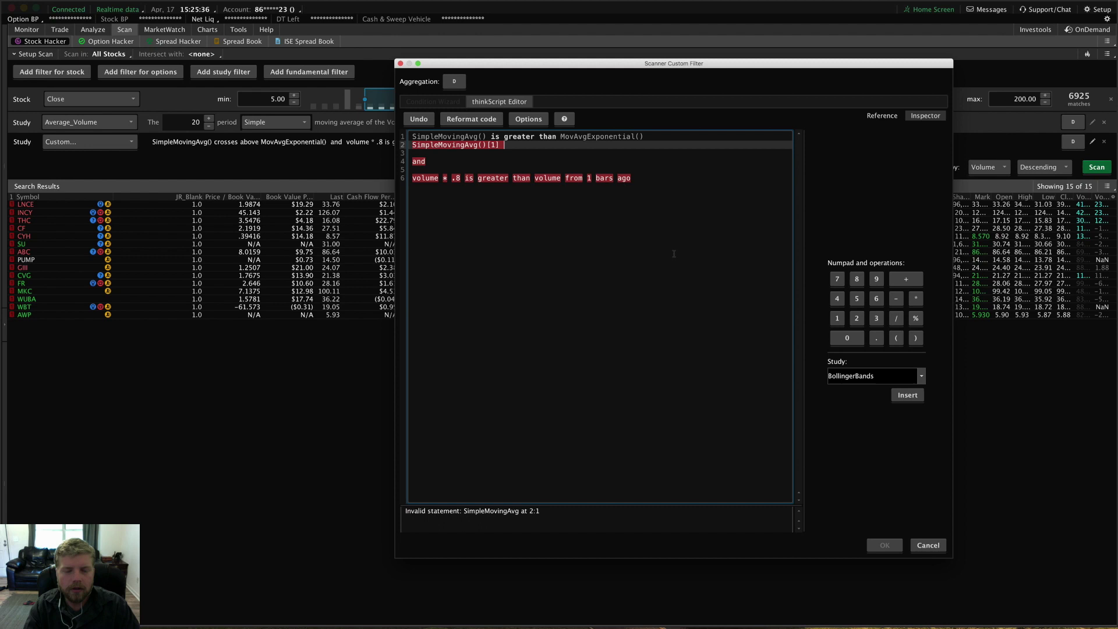
- Complete the second condition with "is greater than MovAvgExponential()[1]"
type(" is gre")
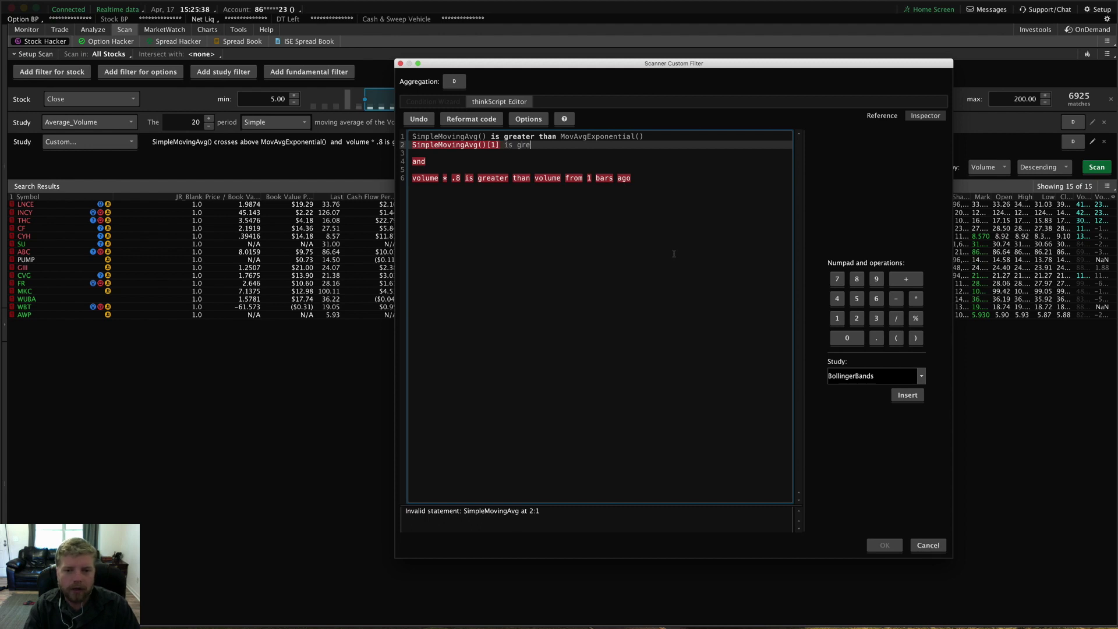
type("ater than MovingAv")
key("Down")
key("Down")
key("Down")
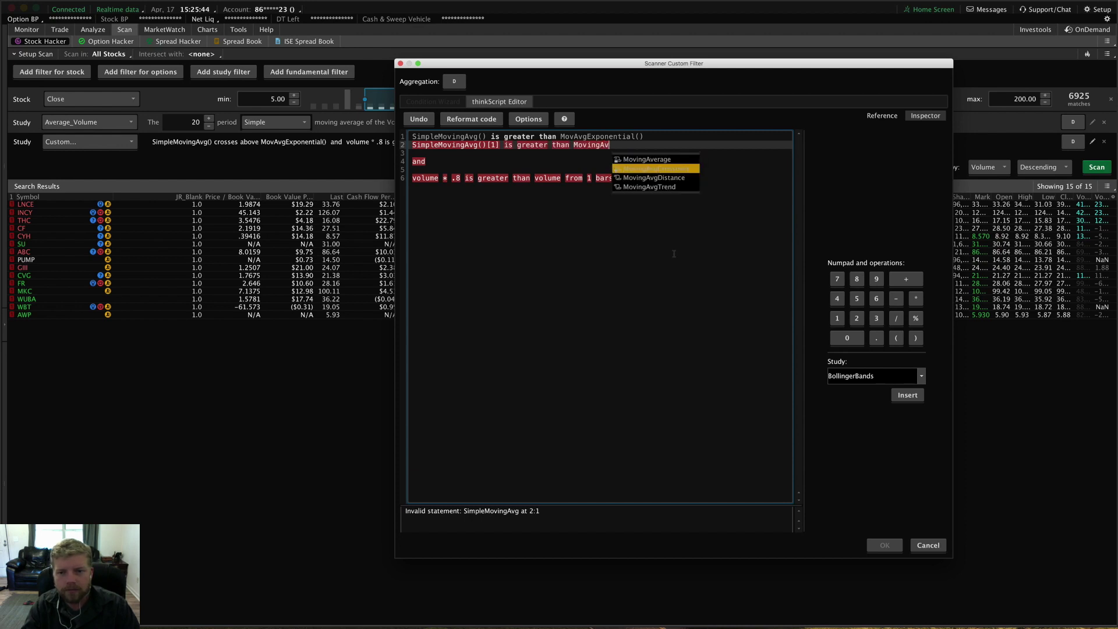
key("Up")
key("Up")
key("Up")
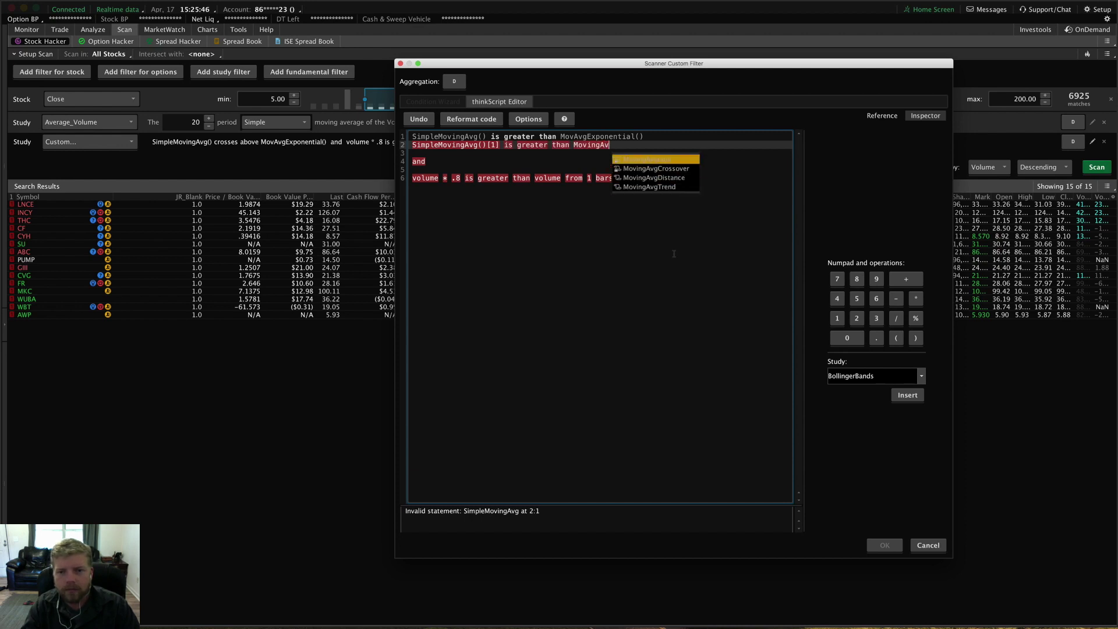
key("BackSpace")
key("BackSpace")
key("BackSpace")
key("BackSpace")
key("BackSpace")
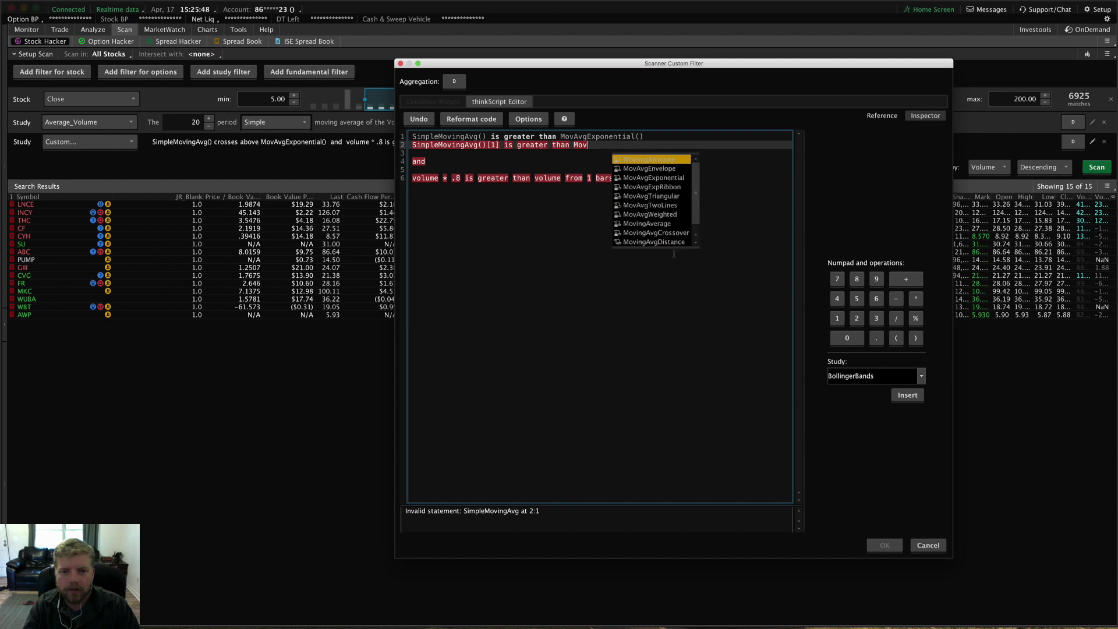
key("Escape")
type("Avg")
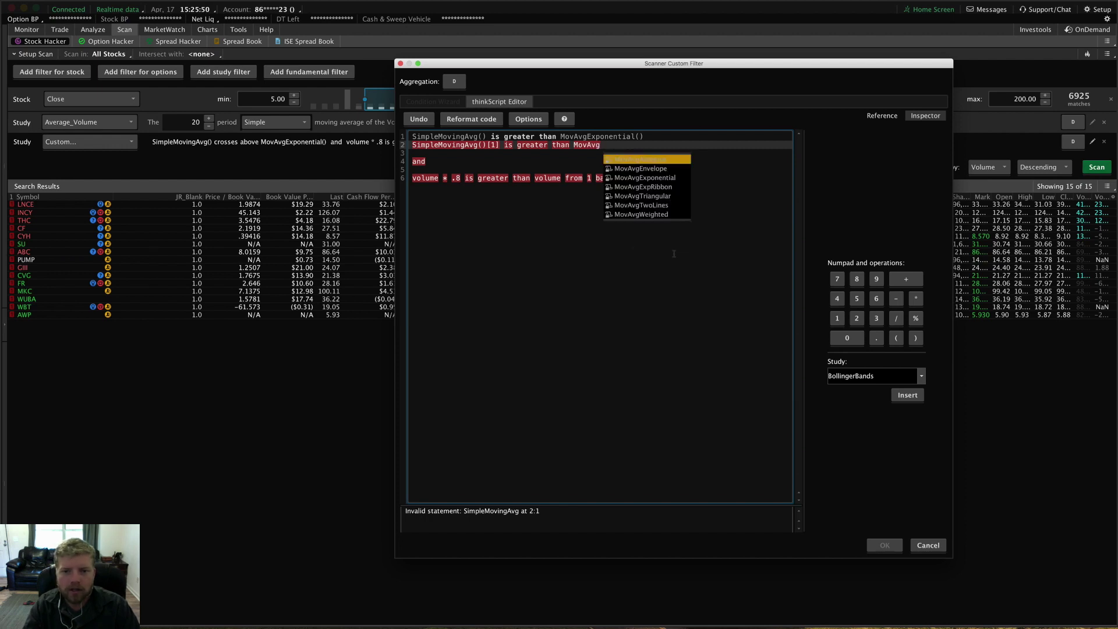
key("Down")
key("Down")
key("Return")
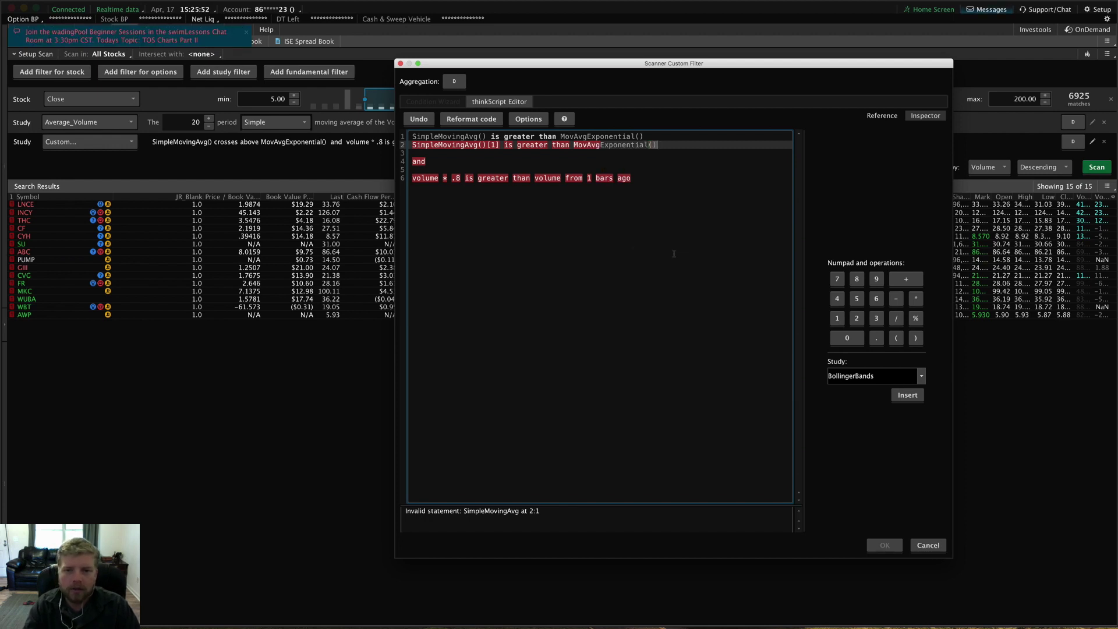
type("[1]")
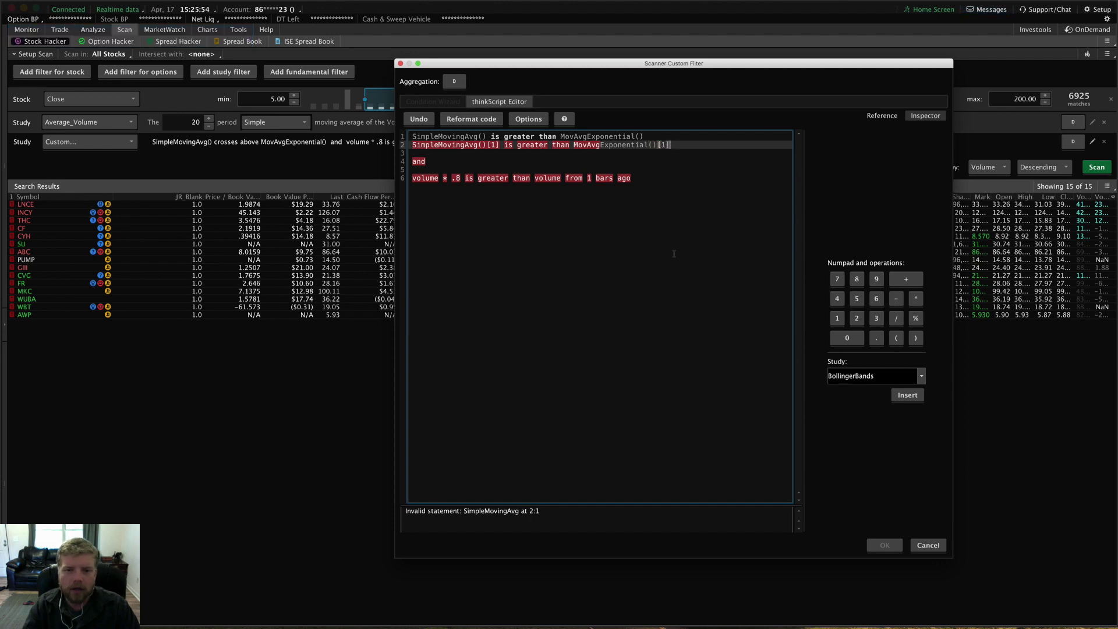
- Insert "and" on its own line between the two moving-average conditions, with a blank line before and after it
key("Up")
key("Return")
key("Return")
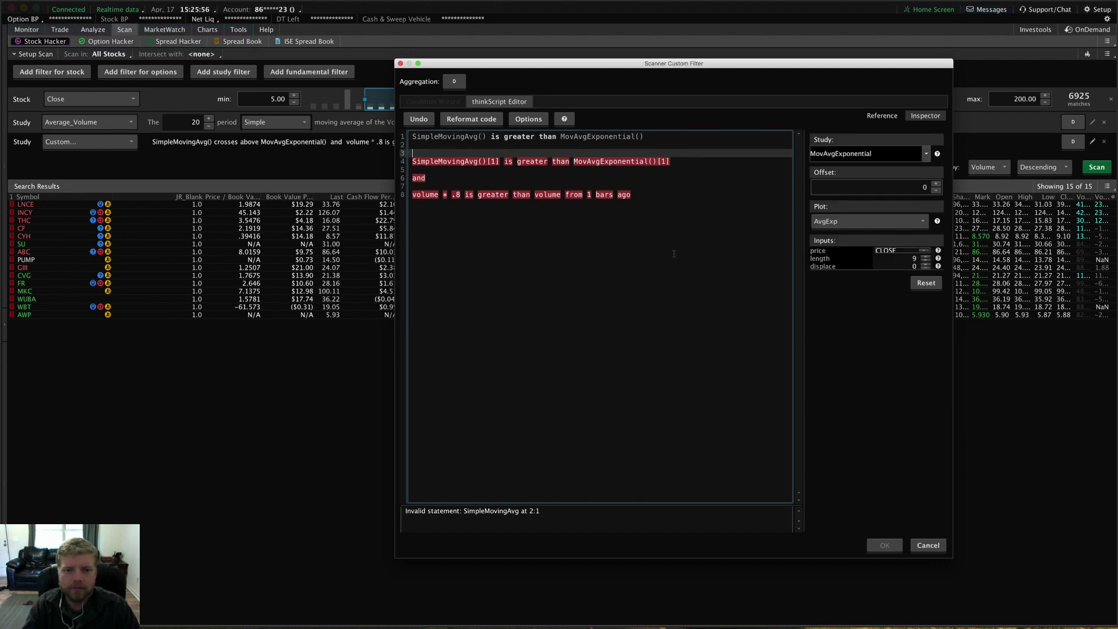
key("Return")
key("Up")
type("an")
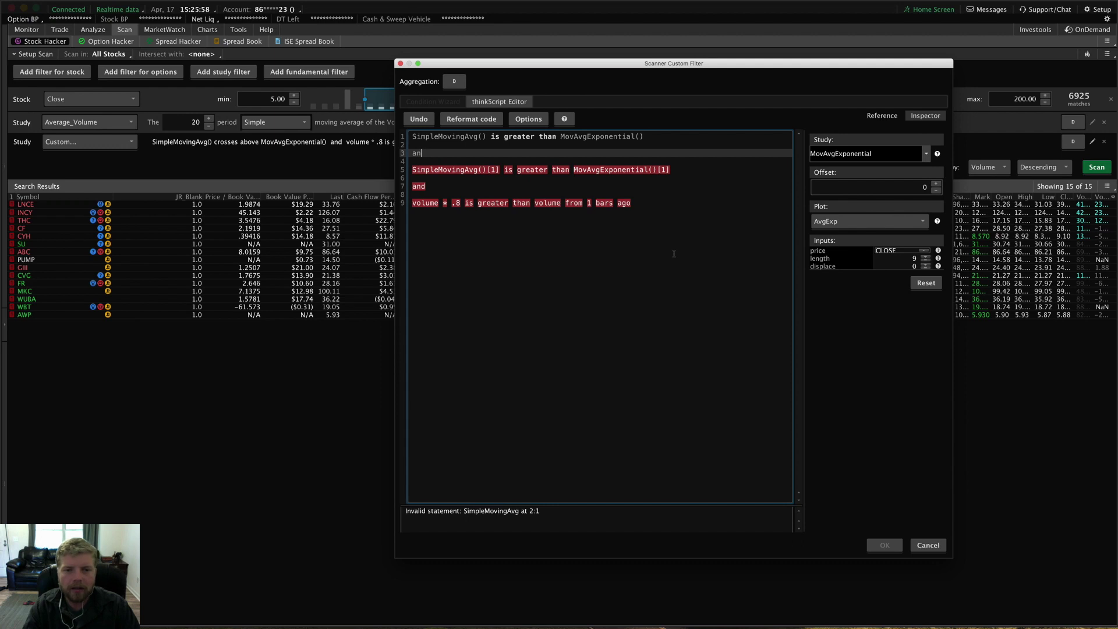
type("d")
- Examine the current-bar moving-average condition and its one-bar-ago counterpart in the script
key("Up")
key("Down")
key("Down")
key("Down")
key("Up")
key("Up")
key("Up")
key("Up")
key("Up")
key("Up")
key("Up")
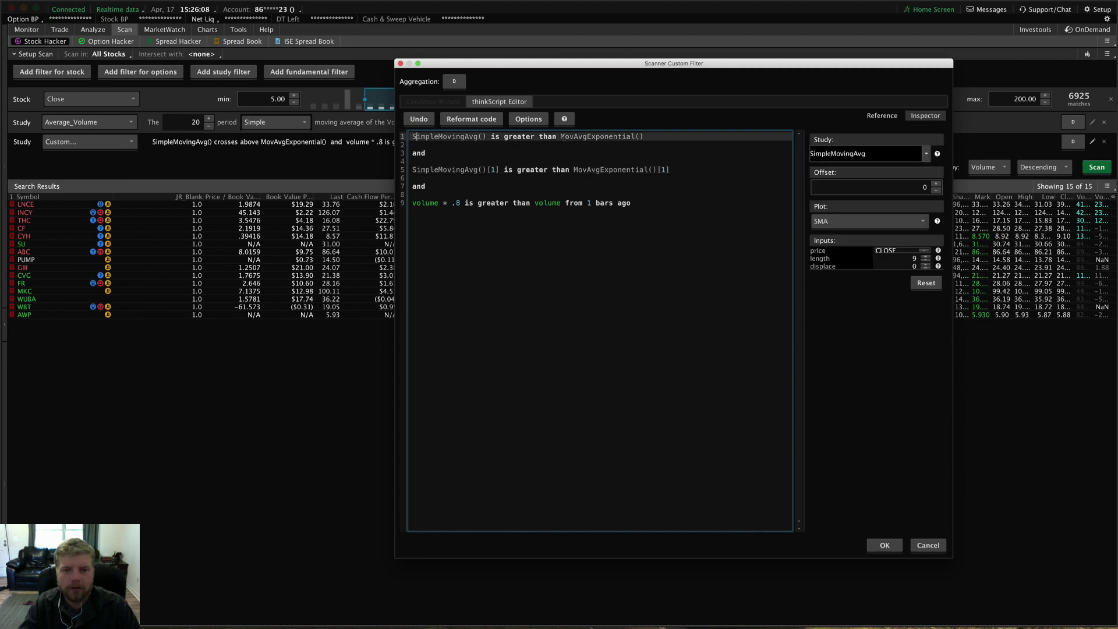
left_click(656, 138)
left_click(429, 170)
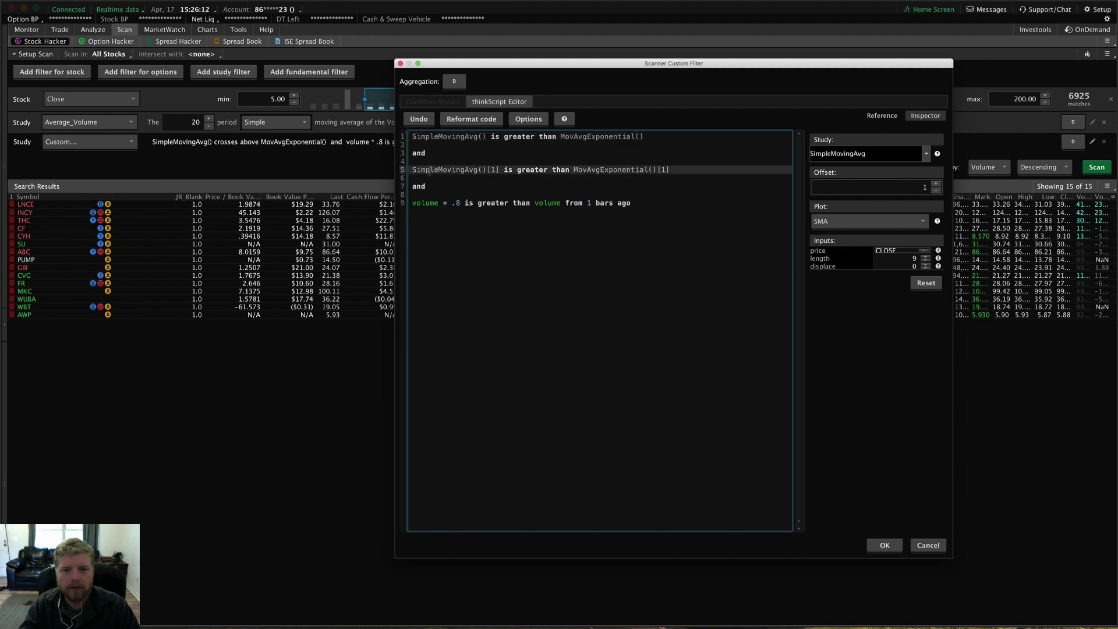
left_click(595, 170)
left_click(685, 170)
- Duplicate the one-bar-ago moving-average condition below itself, joined by "and" on its own line
left_click_drag(671, 170, 413, 169)
key("super+c")
key("ctrl+space")
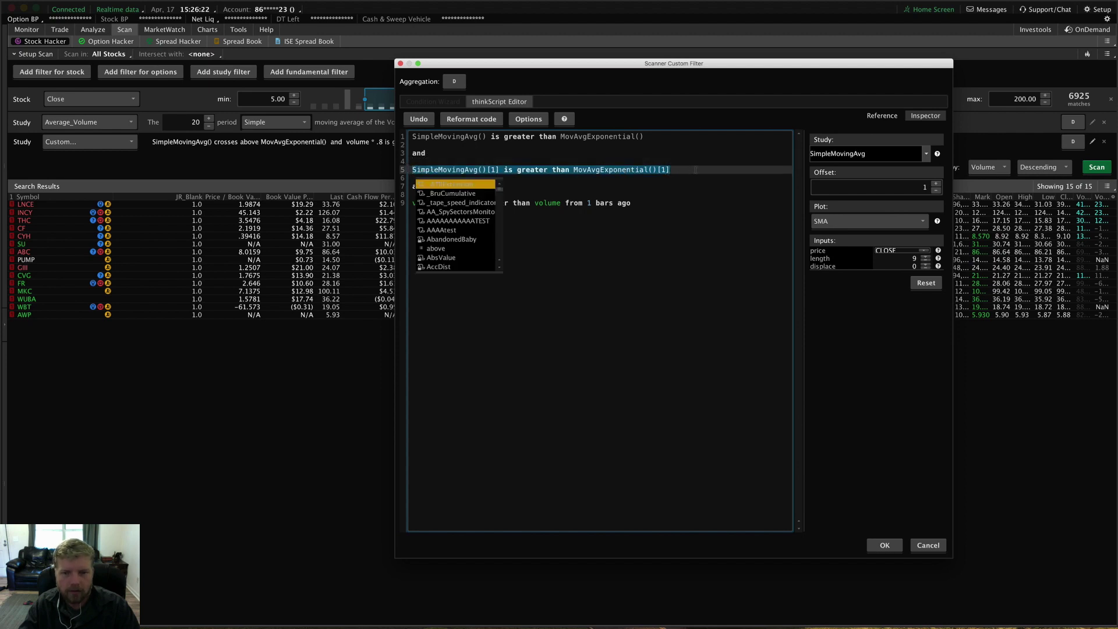
left_click(695, 170)
key("Return")
key("Return")
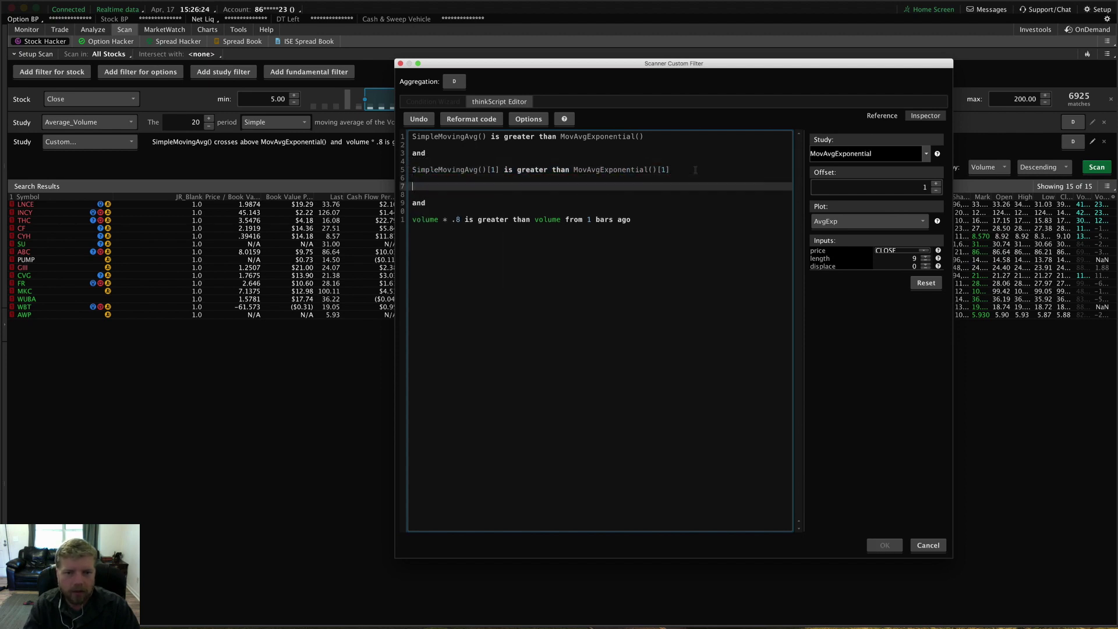
type("and")
key("Return")
key("Return")
key("super+v")
- Change both offsets in the duplicated condition to [2], for the simple and the exponential moving average
key("BackSpace")
type("2")
key("Left")
key("Left")
key("Left")
key("Left")
key("Left")
key("Left")
key("Left")
key("Left")
key("Left")
key("Left")
key("Left")
key("Left")
key("Left")
key("Left")
key("Left")
key("Left")
key("Left")
key("Left")
key("BackSpace")
type("2")
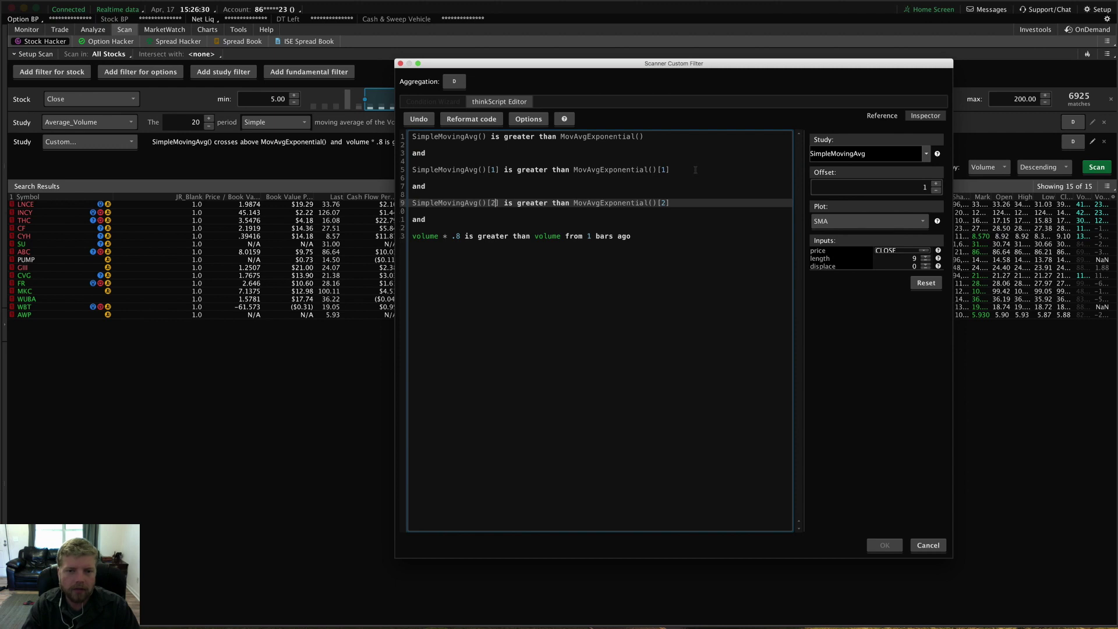
key("Down")
key("Down")
key("Up")
key("Up")
key("End")
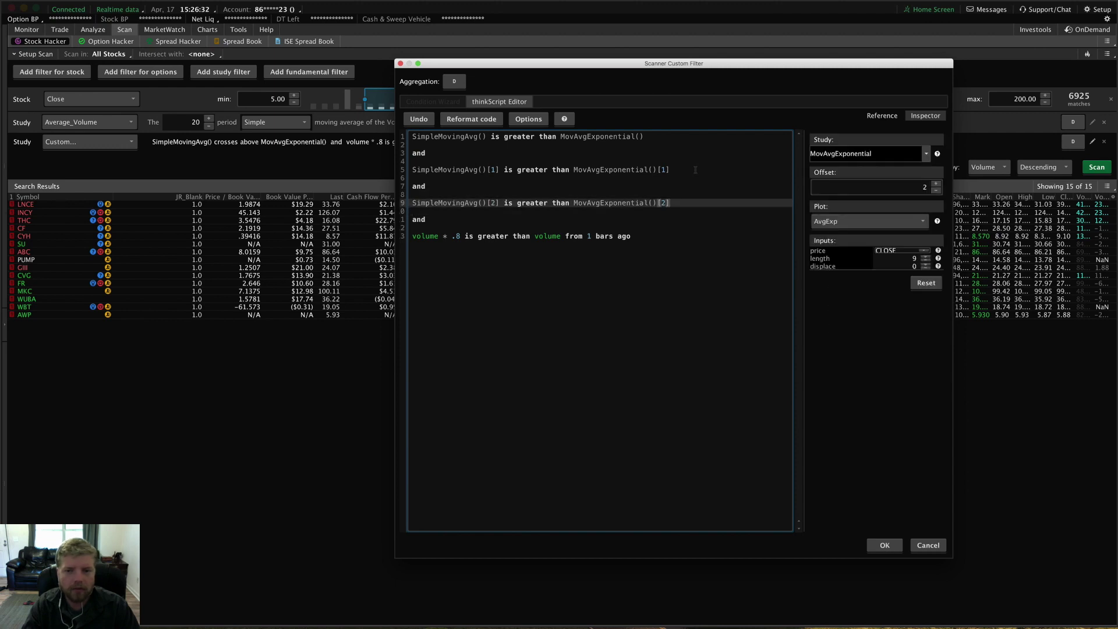
- Apply the script with the three moving-average conditions to the study filter and run the stock scan
left_click(687, 299)
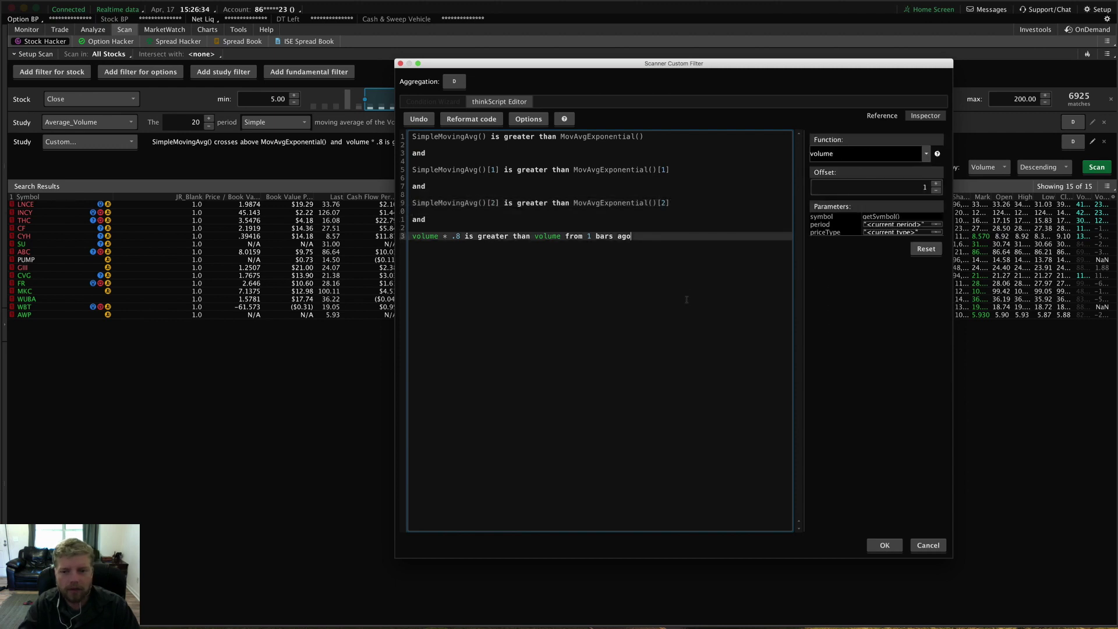
left_click(448, 203)
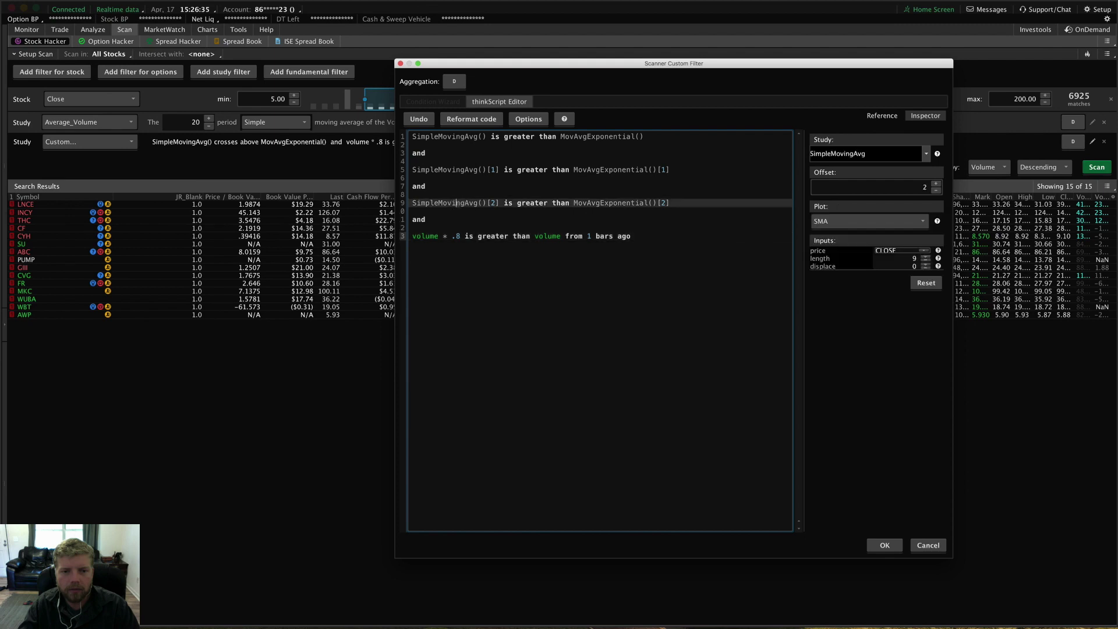
left_click(694, 278)
left_click(883, 545)
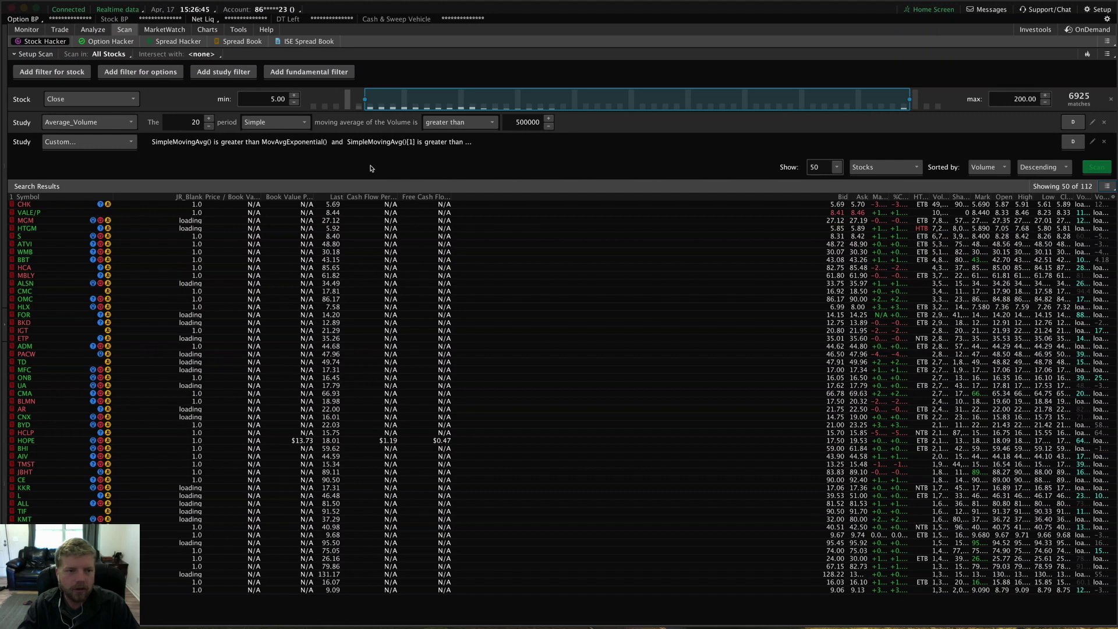
- Reopen the custom study filter and examine the [1] and [2] offsets of the moving averages and the volume condition
left_click(1092, 141)
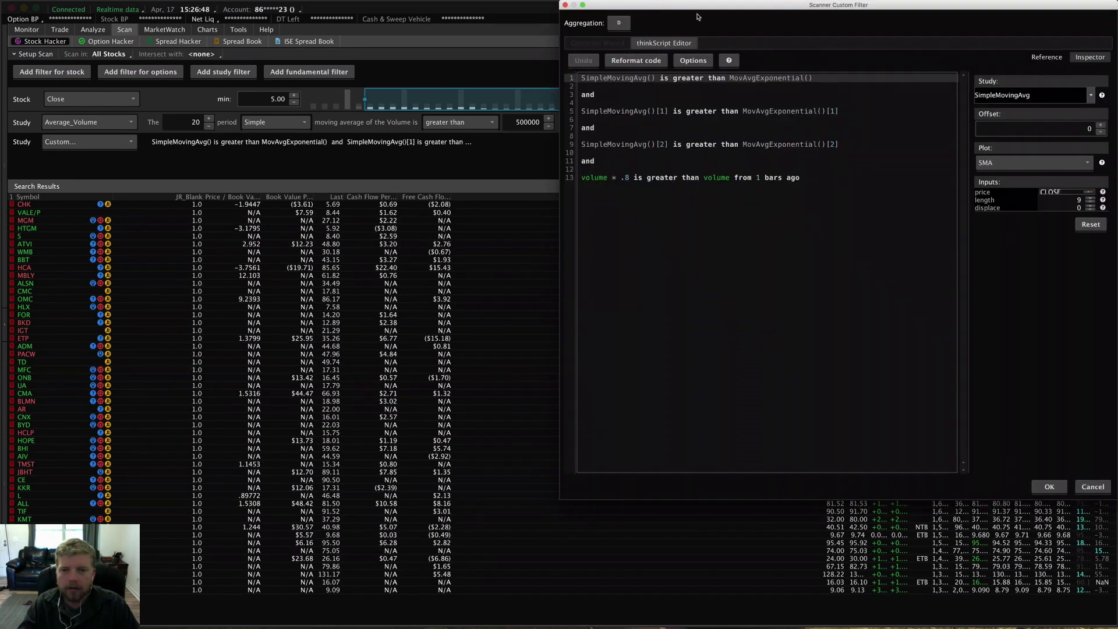
left_click_drag(639, 3, 466, 73)
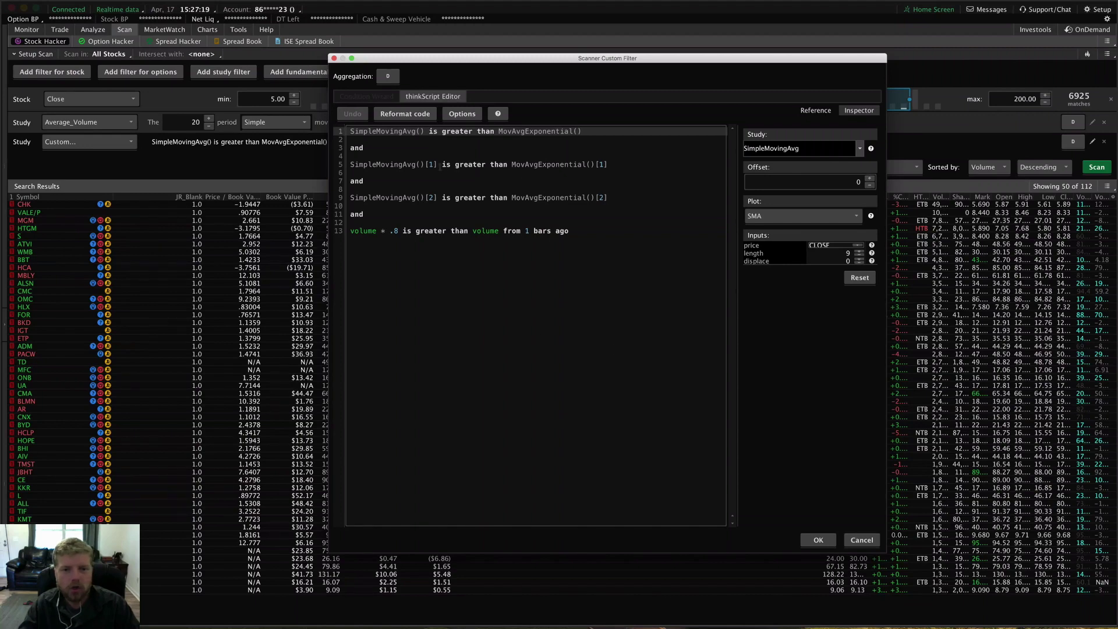
left_click(433, 164)
left_click(430, 197)
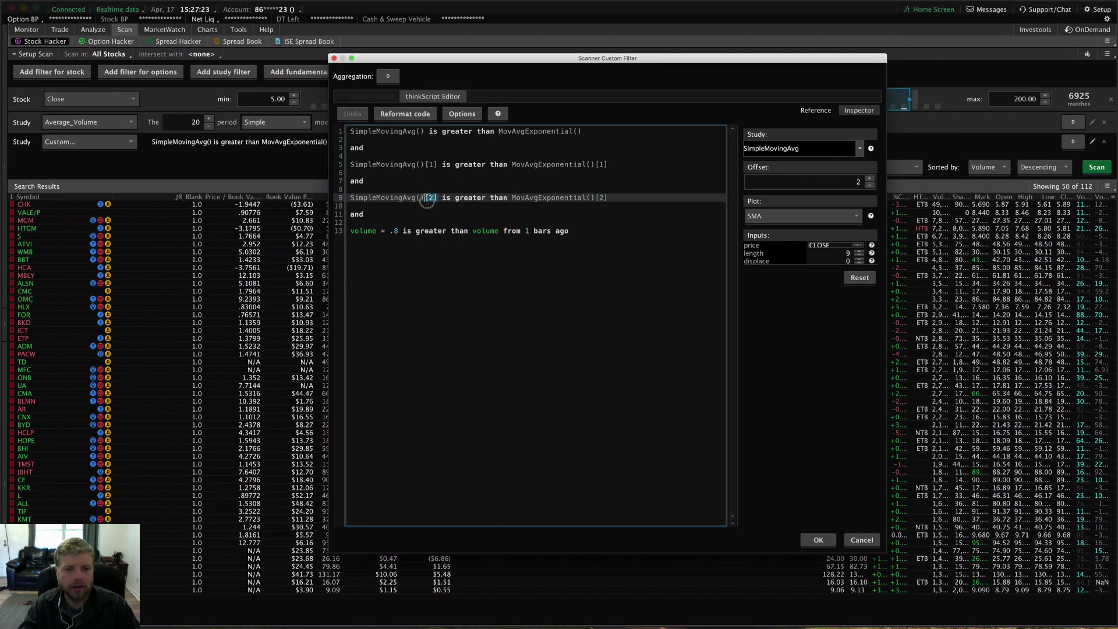
left_click(597, 198)
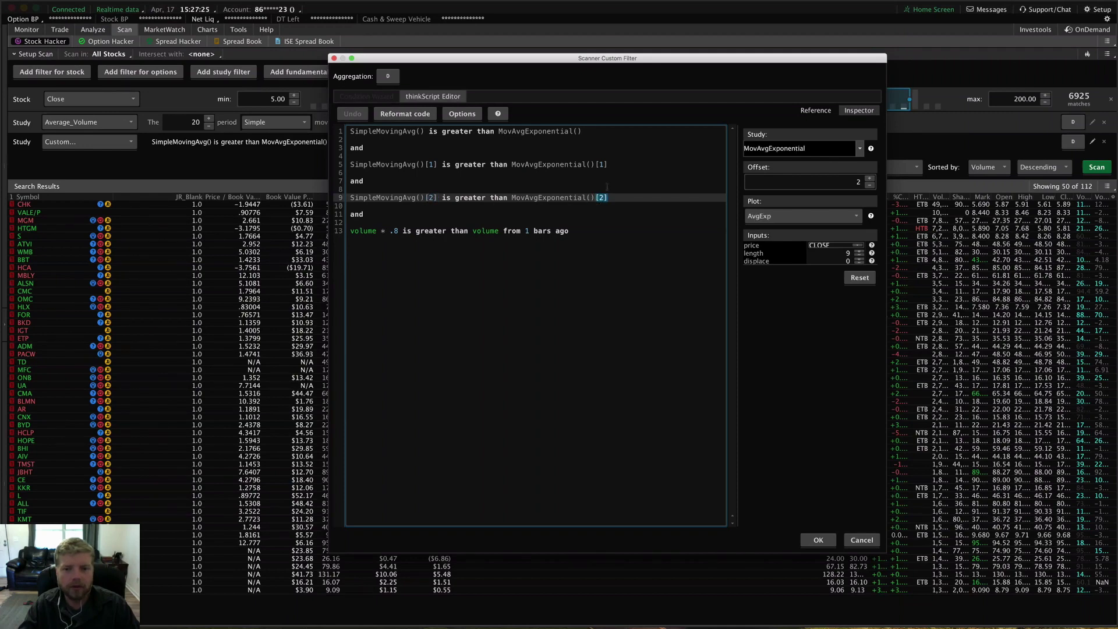
left_click(595, 164)
left_click(606, 198)
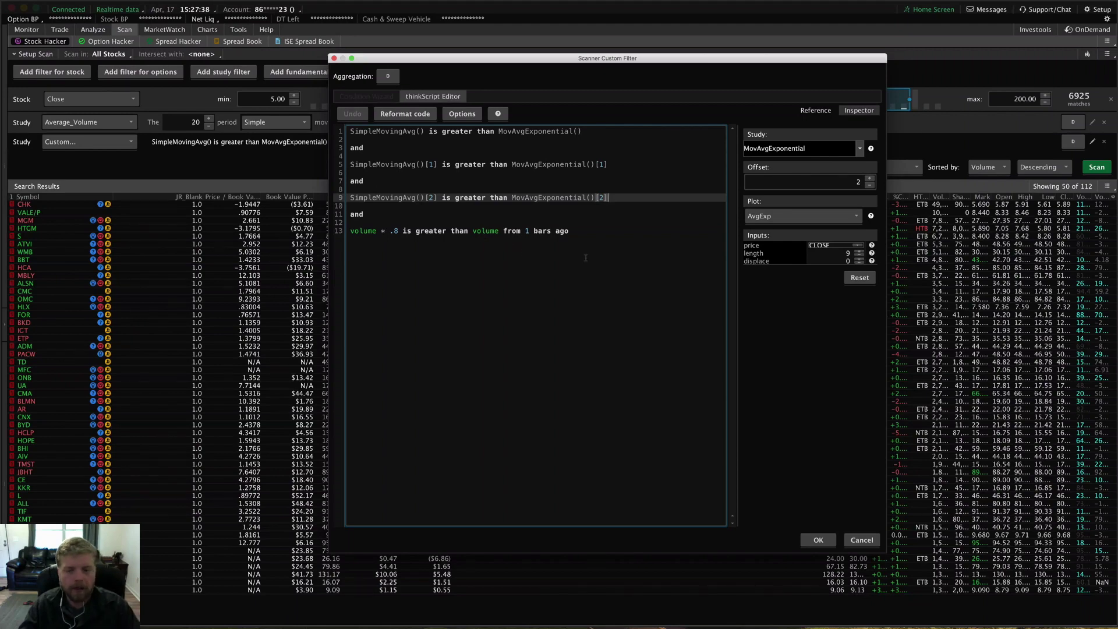
left_click(485, 230)
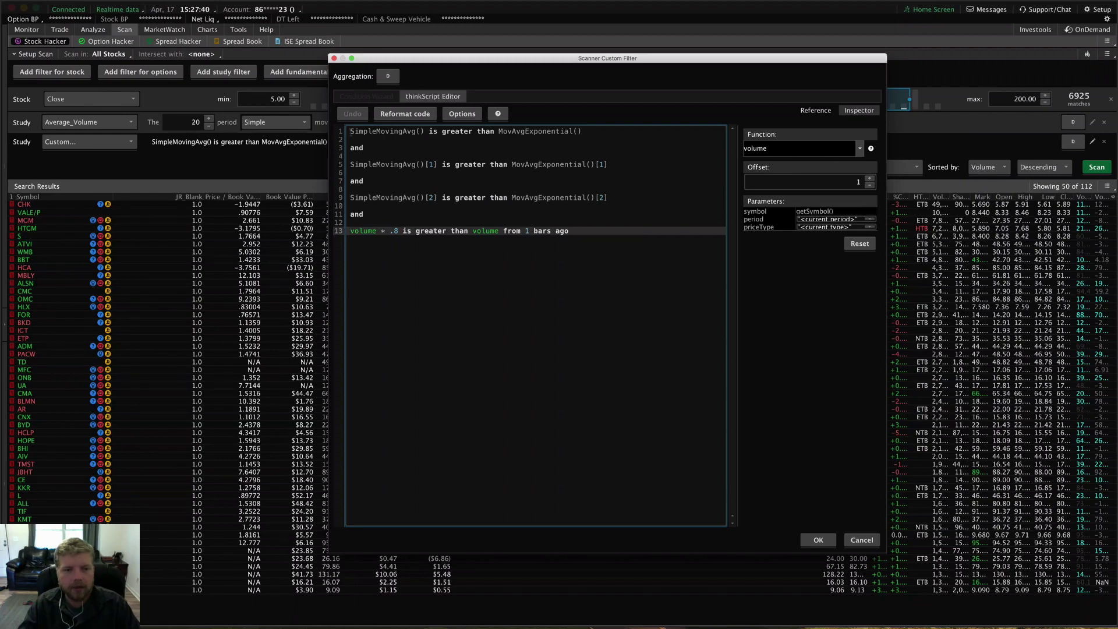